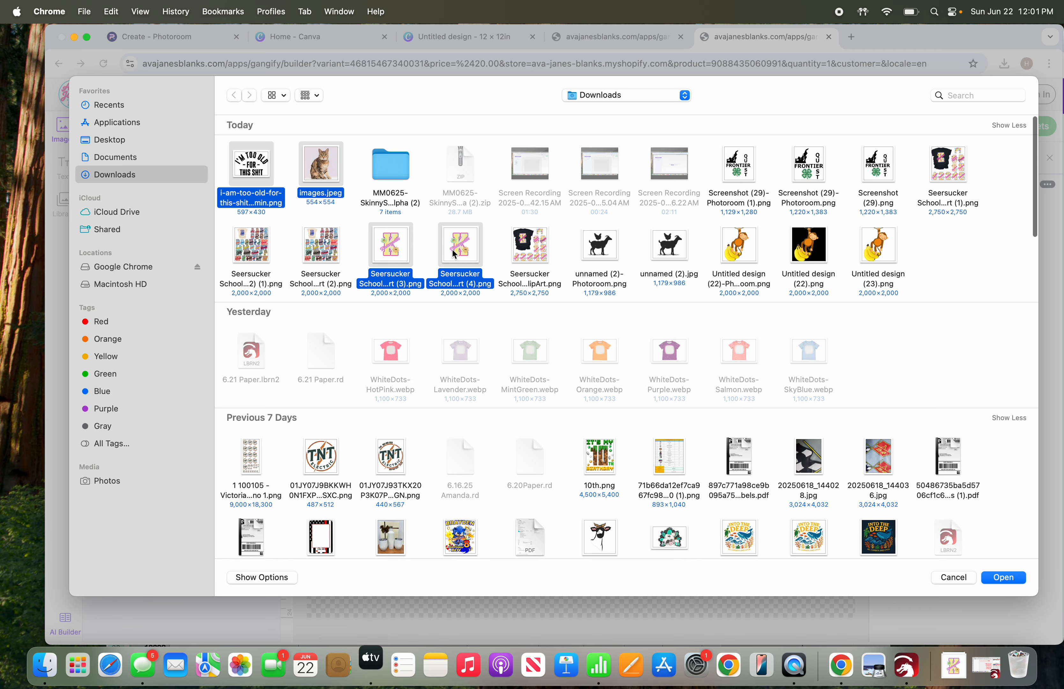
Add Untitled design (22).png and Untitled design (23).png to the selected files and upload them all
super+click(809, 251)
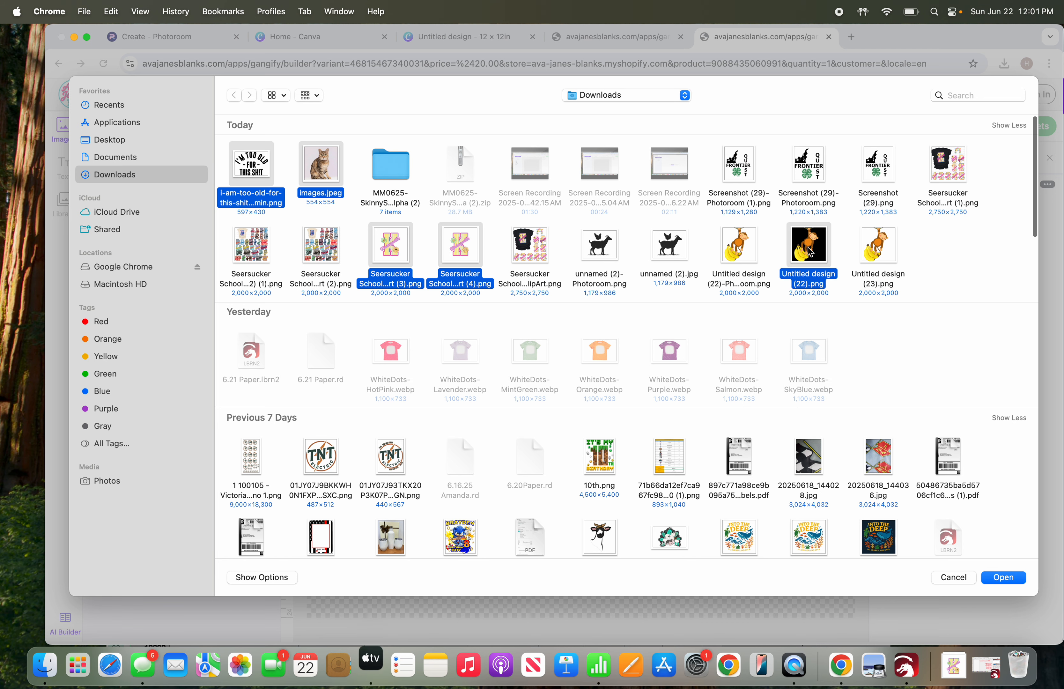
super+click(882, 245)
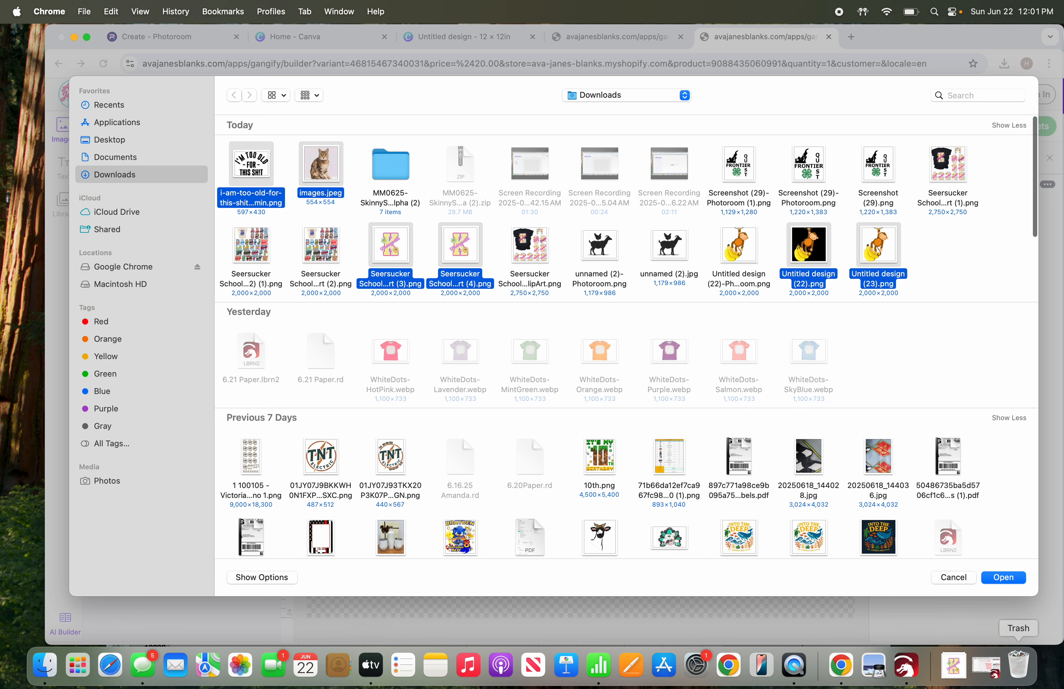
click(1009, 579)
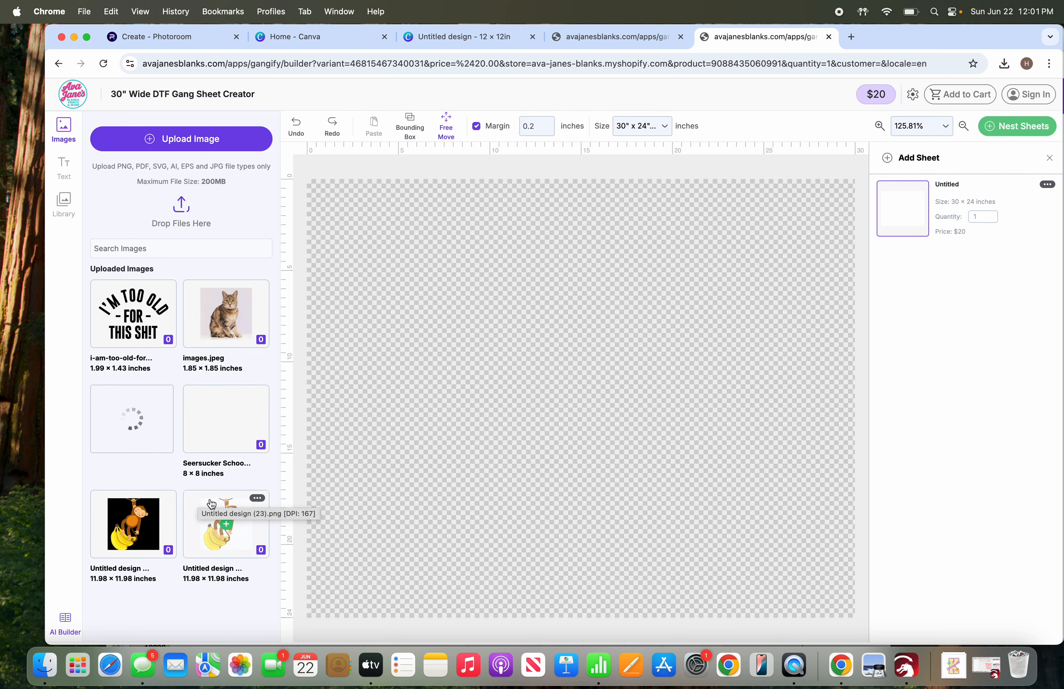
Place the white-background monkey image on the sheet and move it to about X 1.06, Y 1.02 inches
click(219, 519)
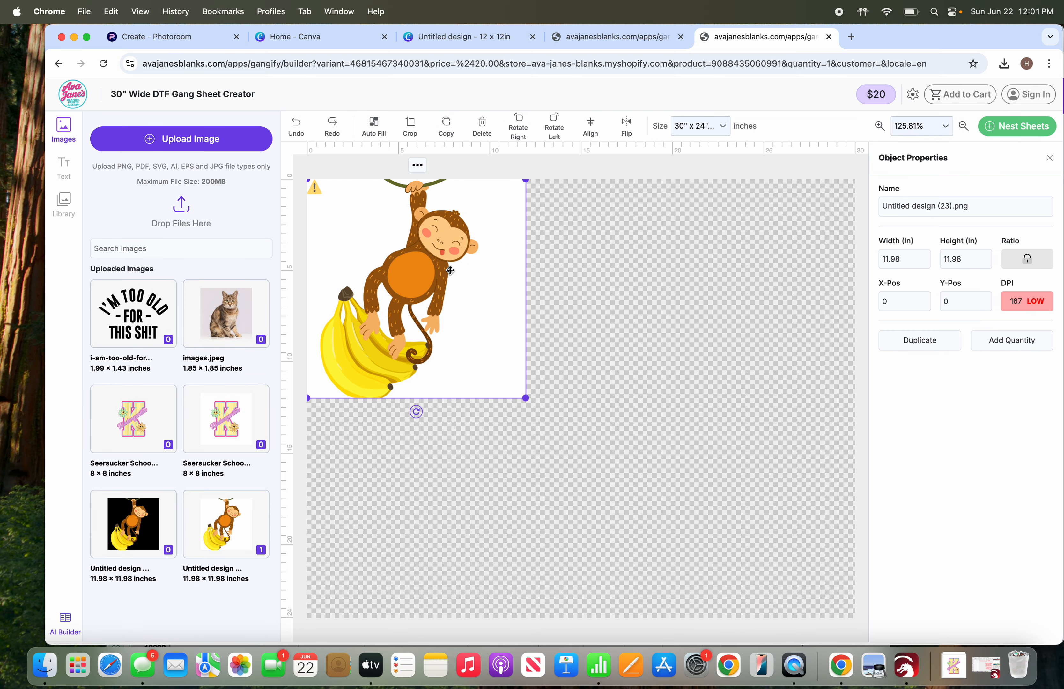
drag(451, 272, 470, 289)
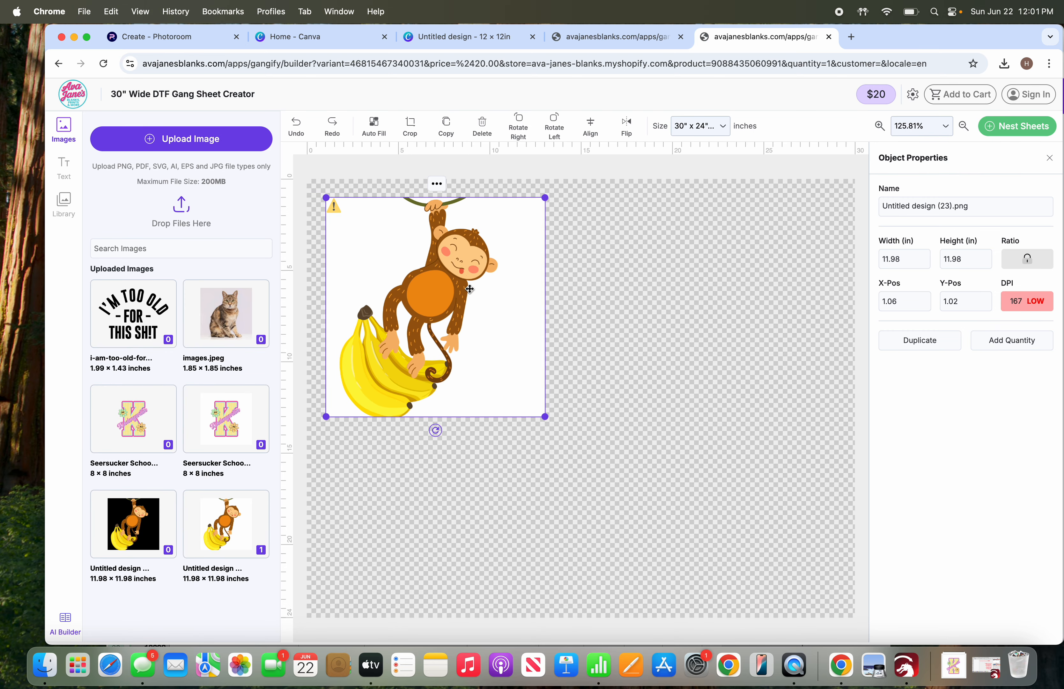
Remove the placed monkey image's white background with AI and replace it with the second, fully transparent version
click(435, 185)
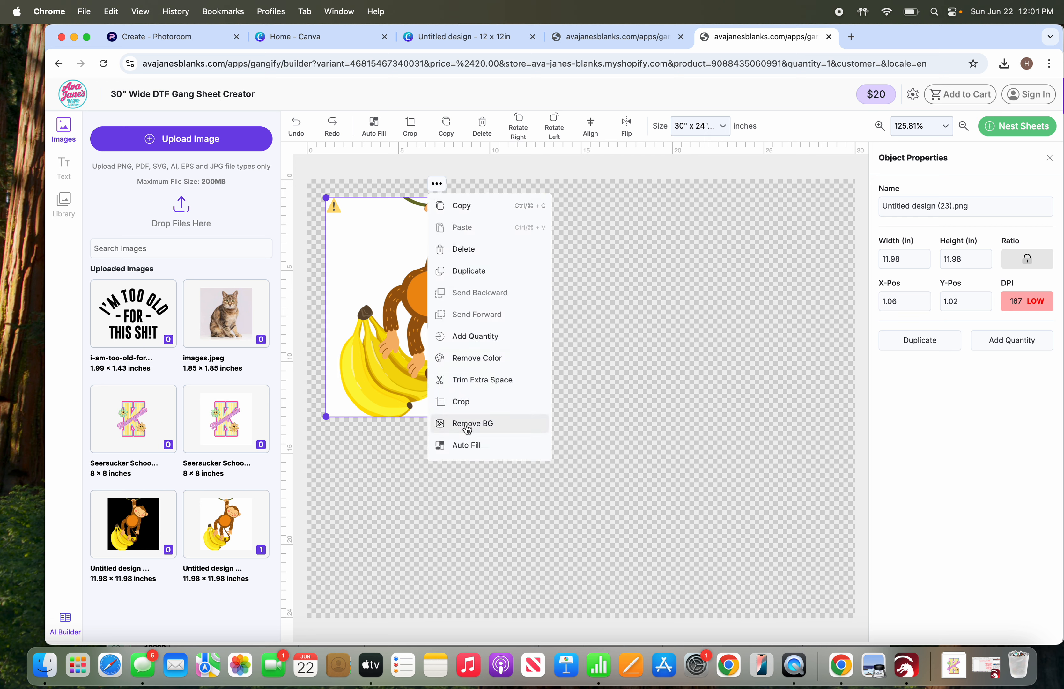
click(592, 385)
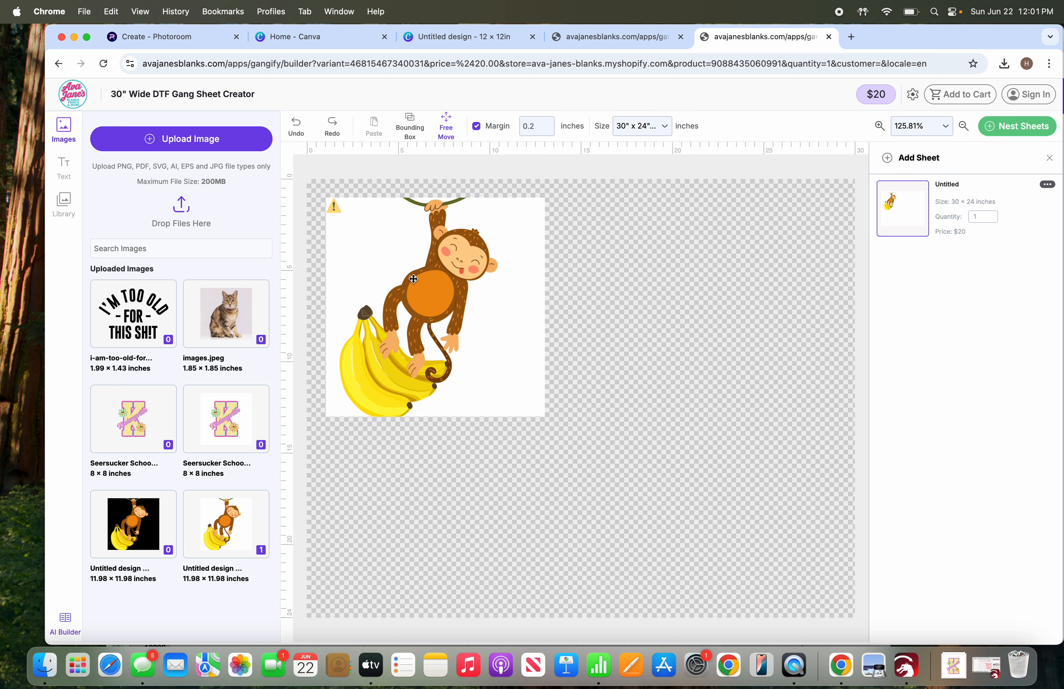
click(476, 296)
click(435, 185)
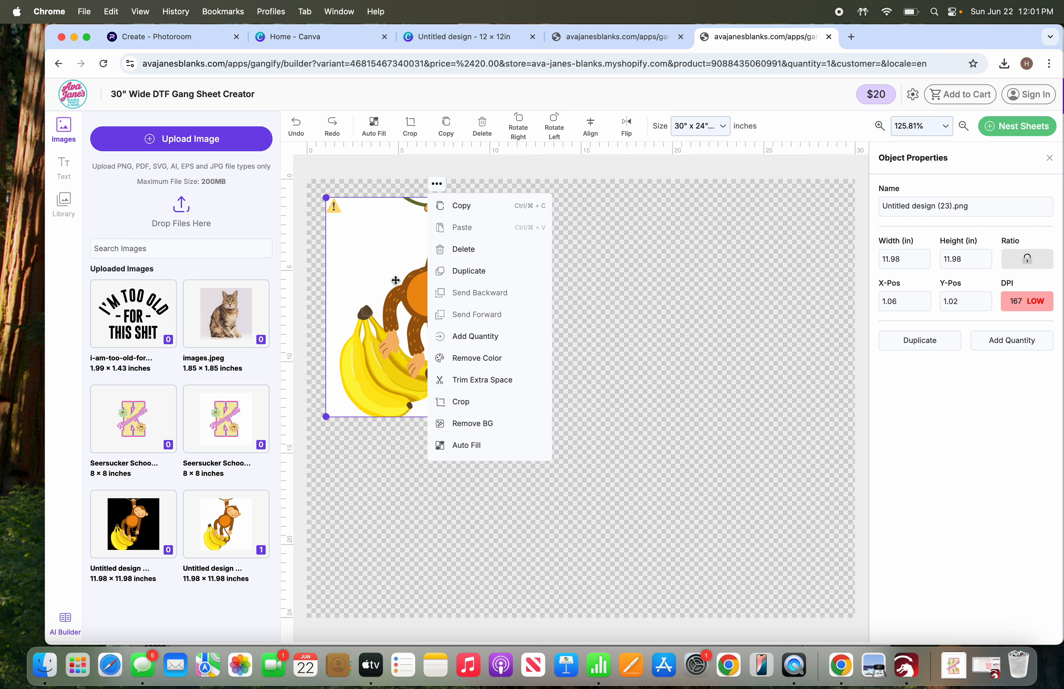
click(473, 424)
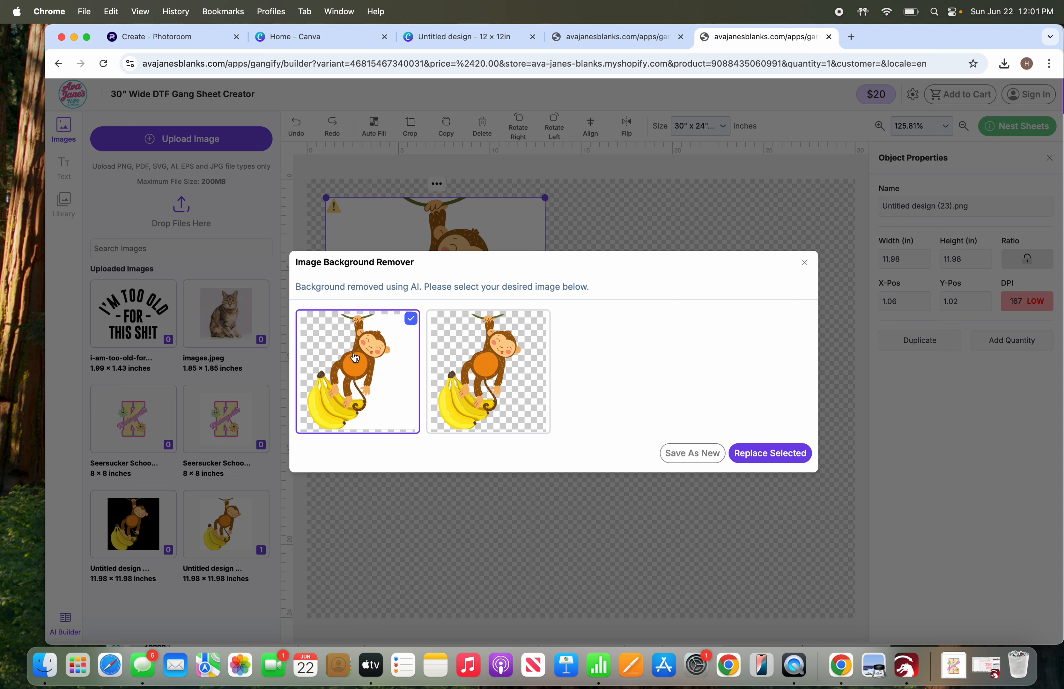
click(528, 368)
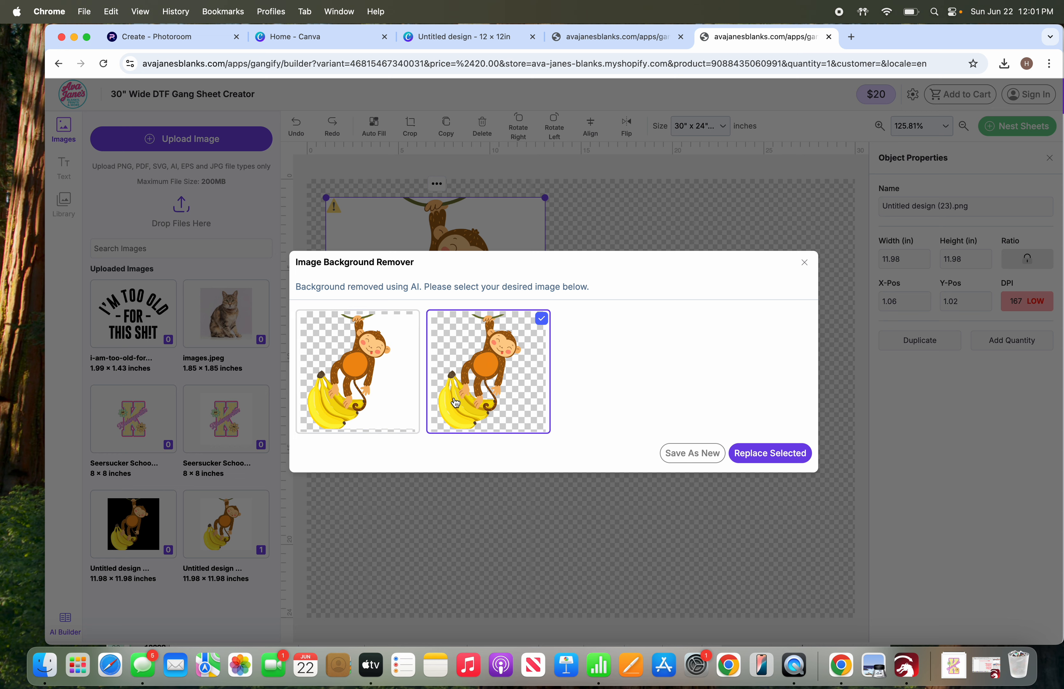
click(786, 461)
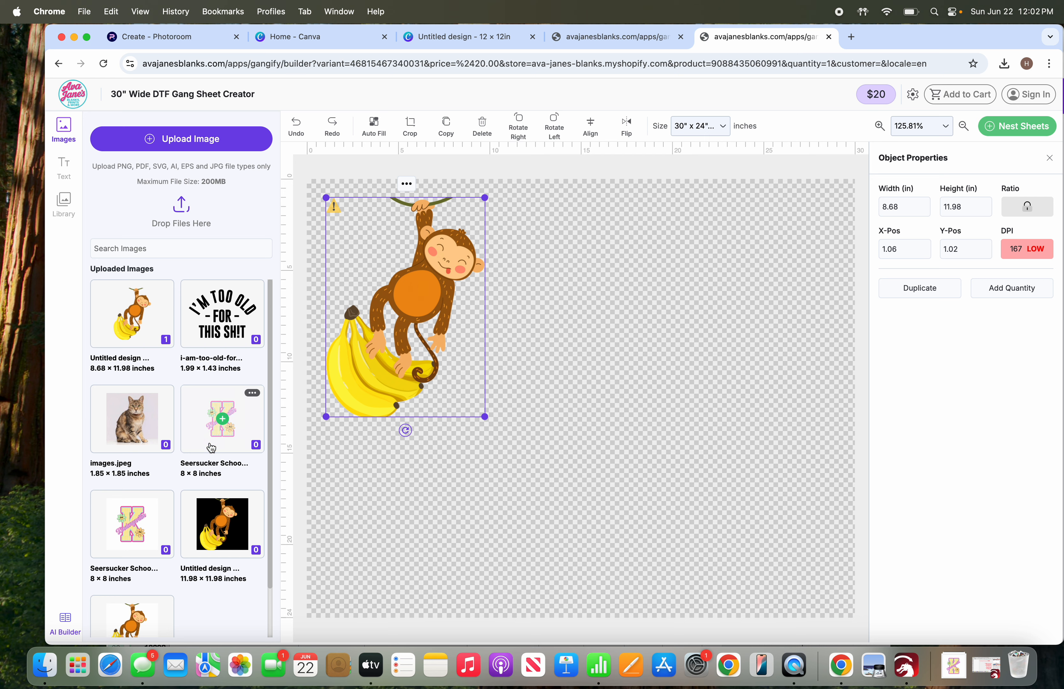
click(193, 470)
scroll(193, 470, down, 2)
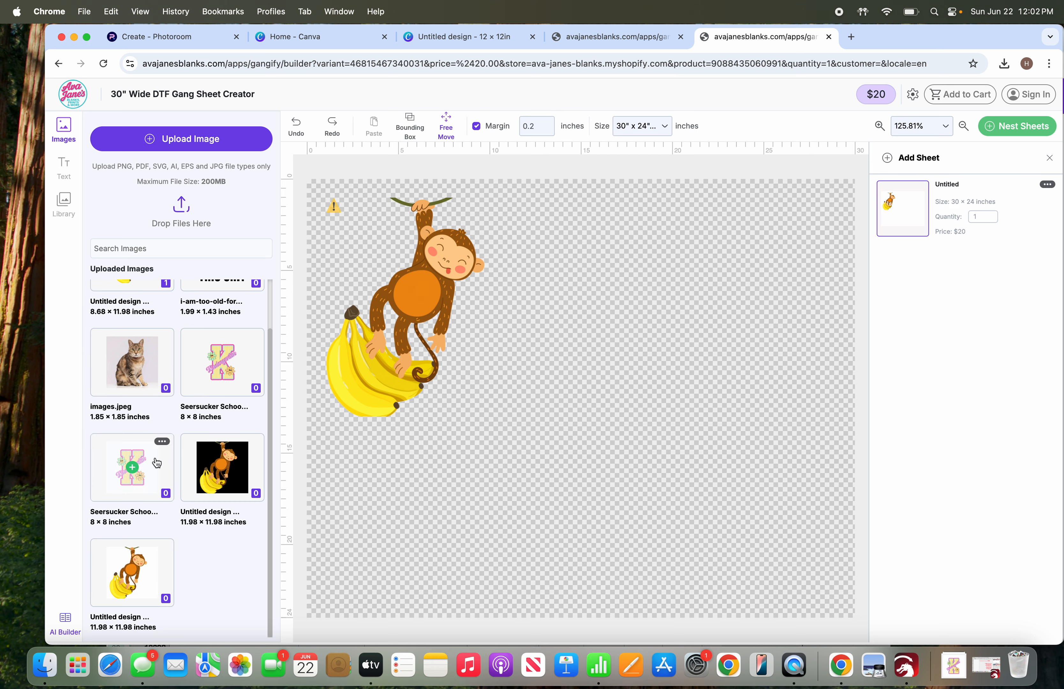
scroll(135, 425, up, 2)
click(133, 314)
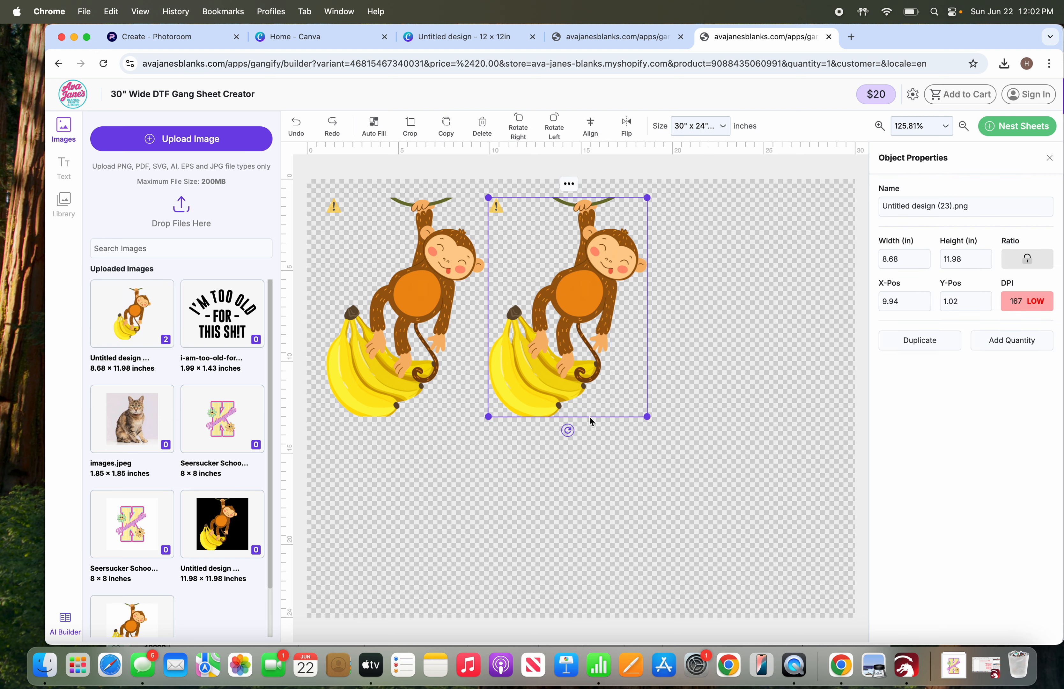
mouse_move(580, 361)
mouse_down()
mouse_move(624, 361)
mouse_move(590, 362)
mouse_up()
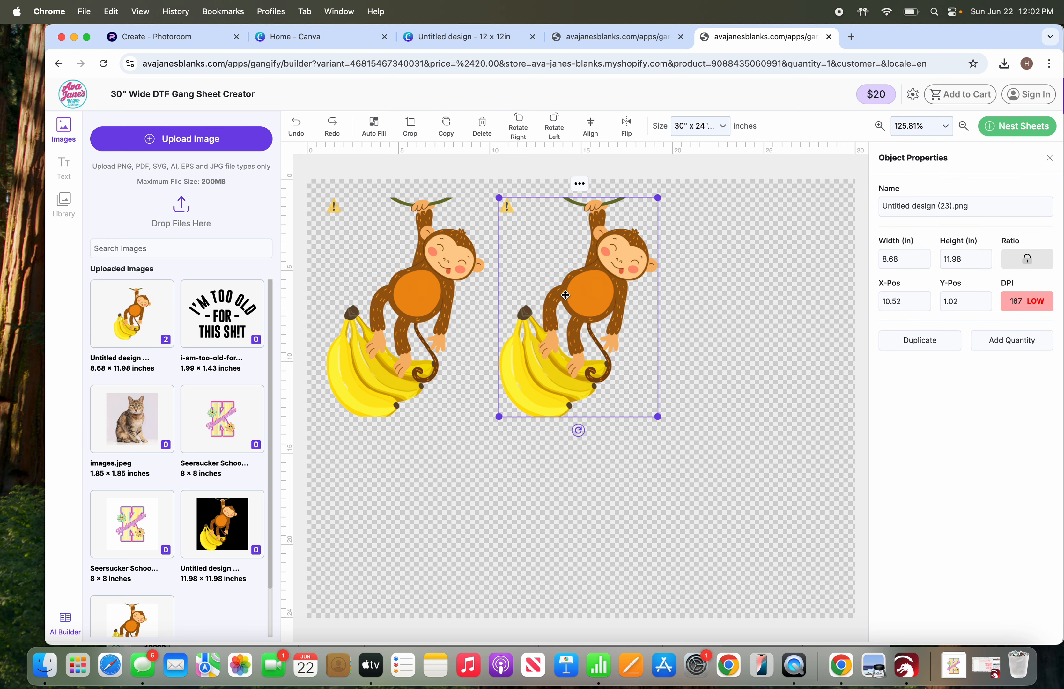
click(580, 186)
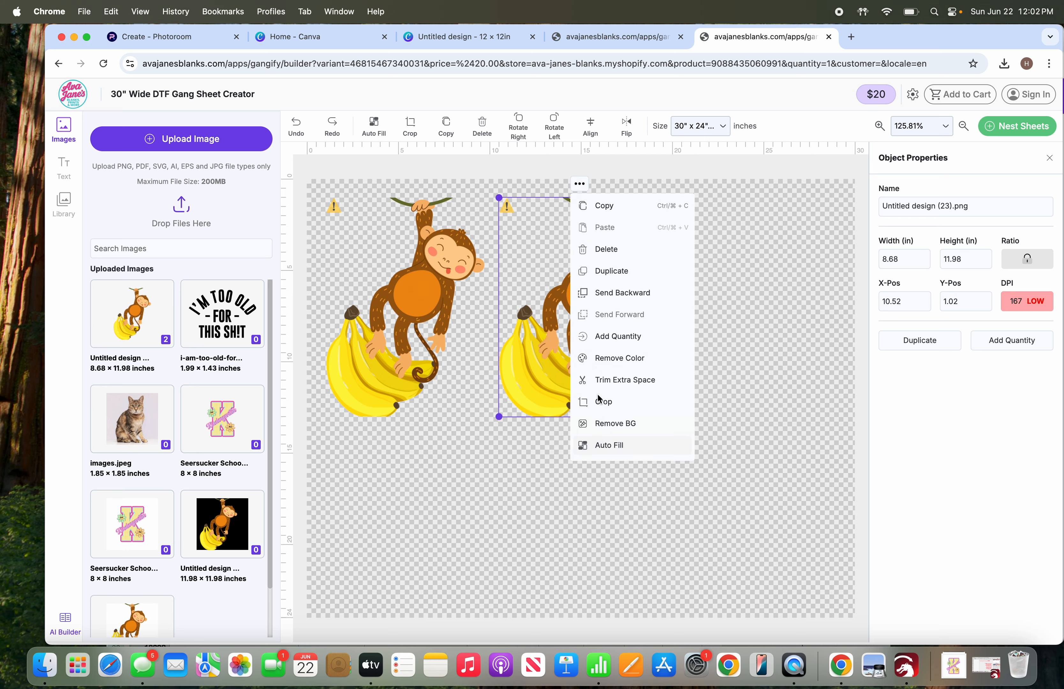
click(611, 259)
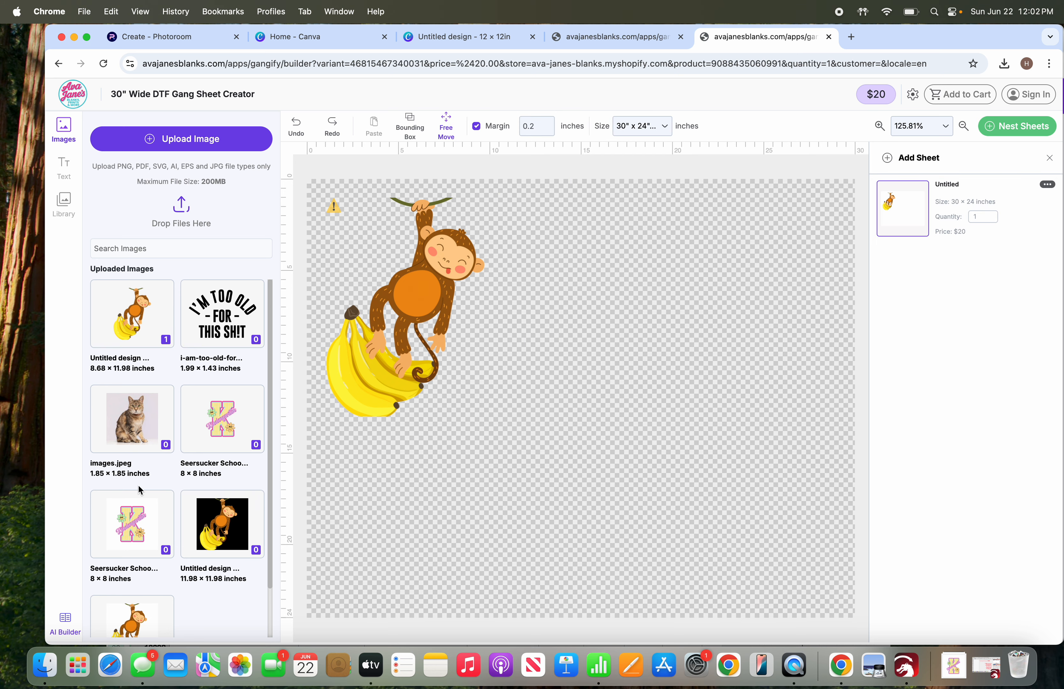
Try AI background removal on the black-background monkey using the second cutout version, and delete the result from the sheet
scroll(142, 491, down, 2)
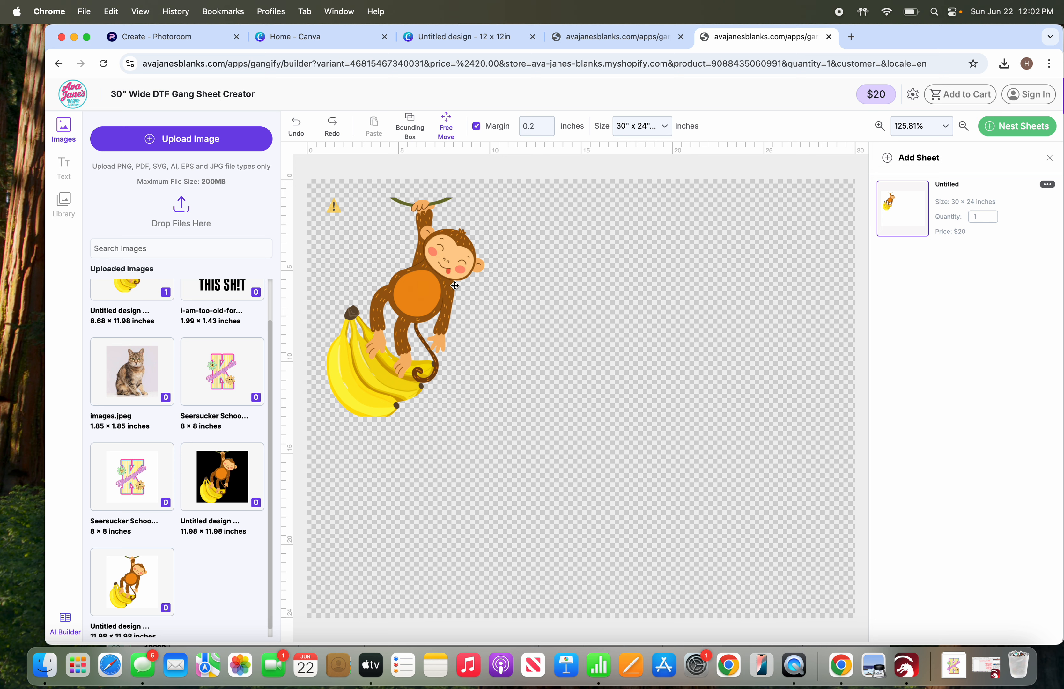
click(223, 476)
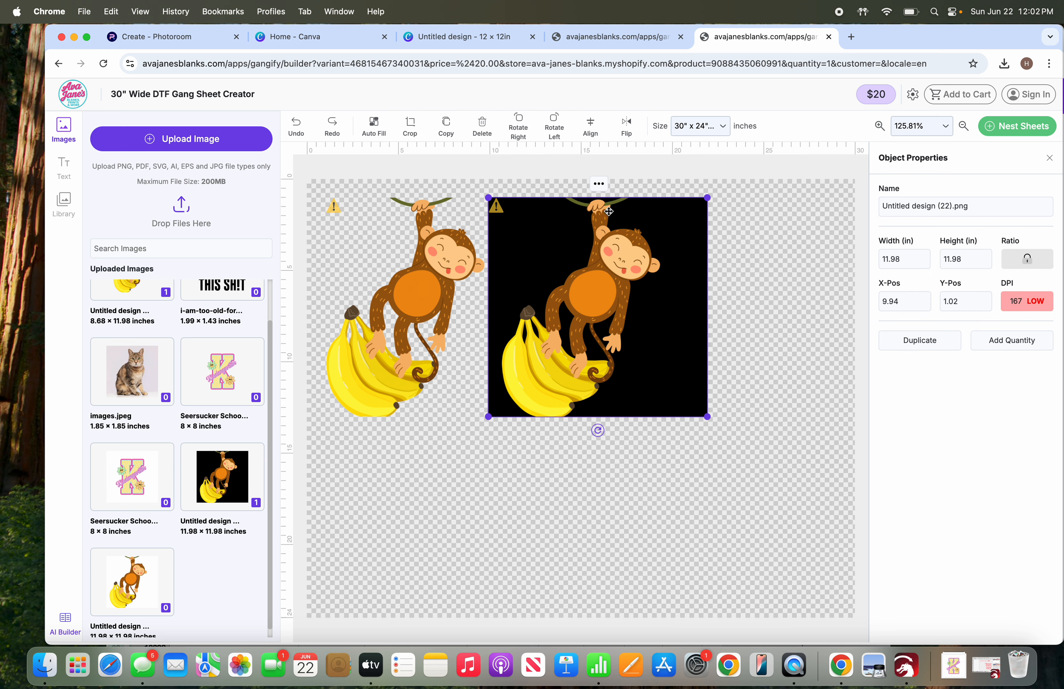
click(599, 186)
click(629, 425)
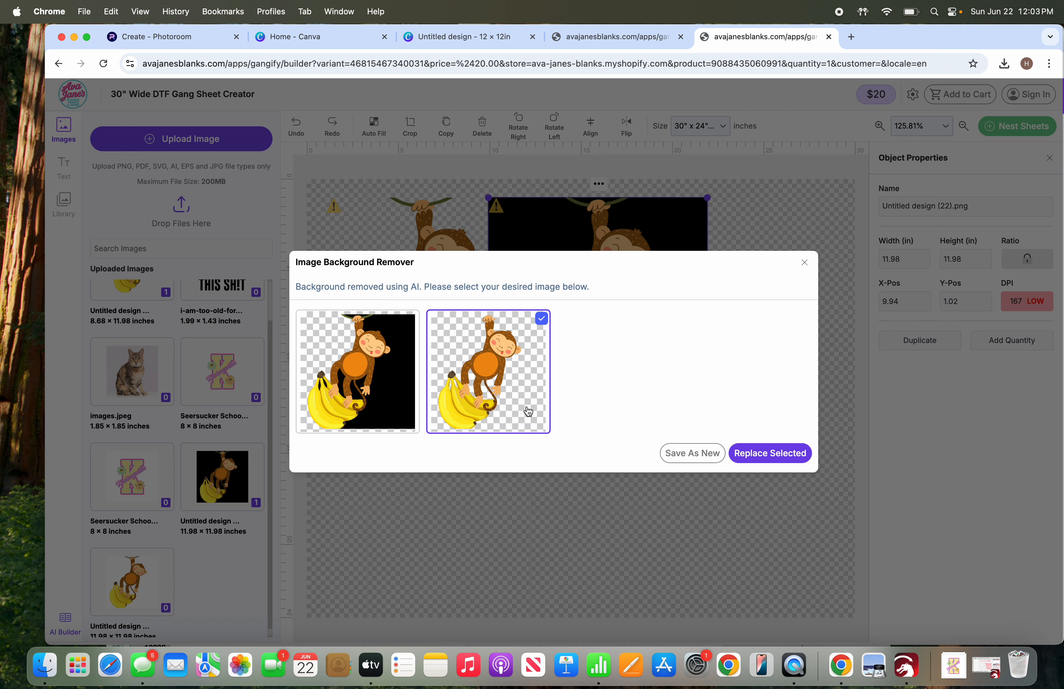
click(755, 453)
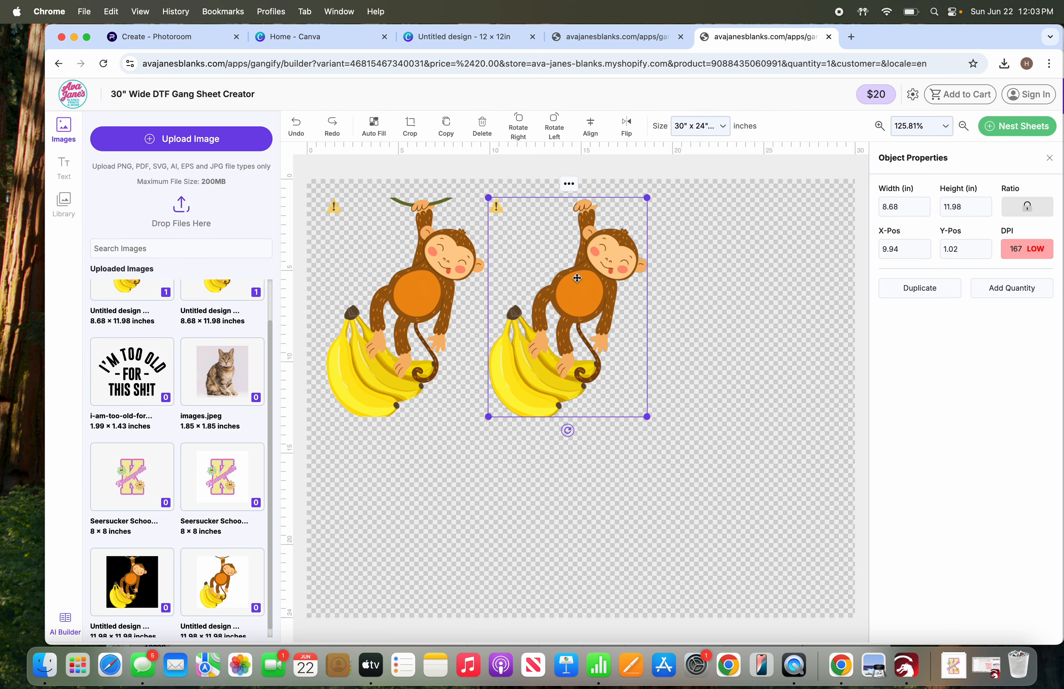
click(482, 127)
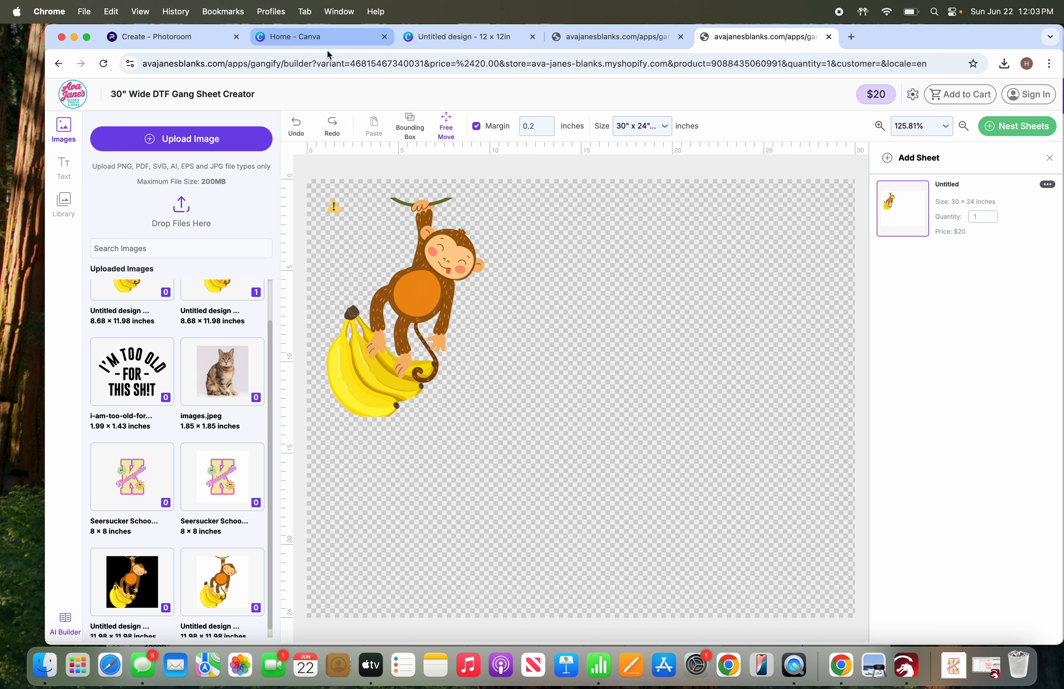
Switch to Photoroom, load Untitled design (22).png from Downloads, and use it with its background removed
click(176, 39)
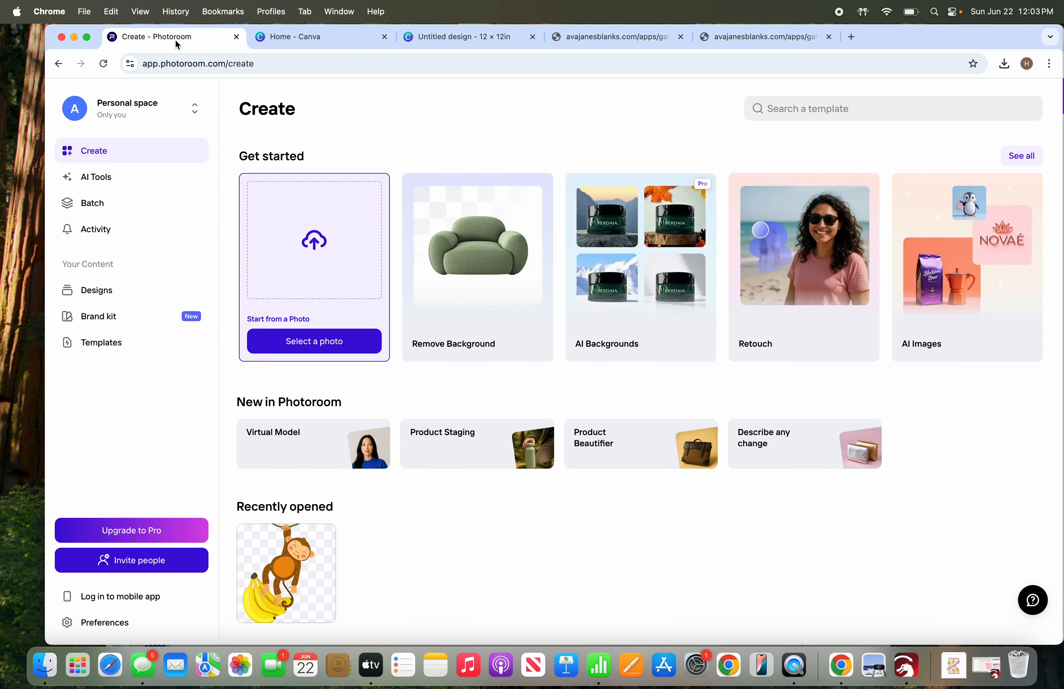
click(295, 262)
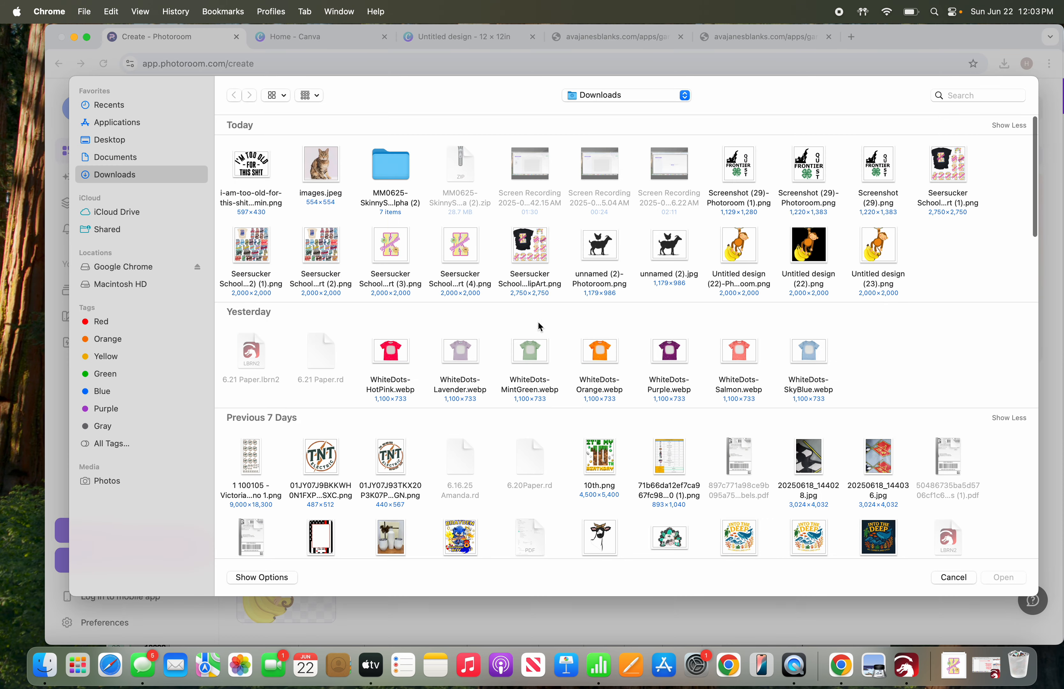
double_click(815, 260)
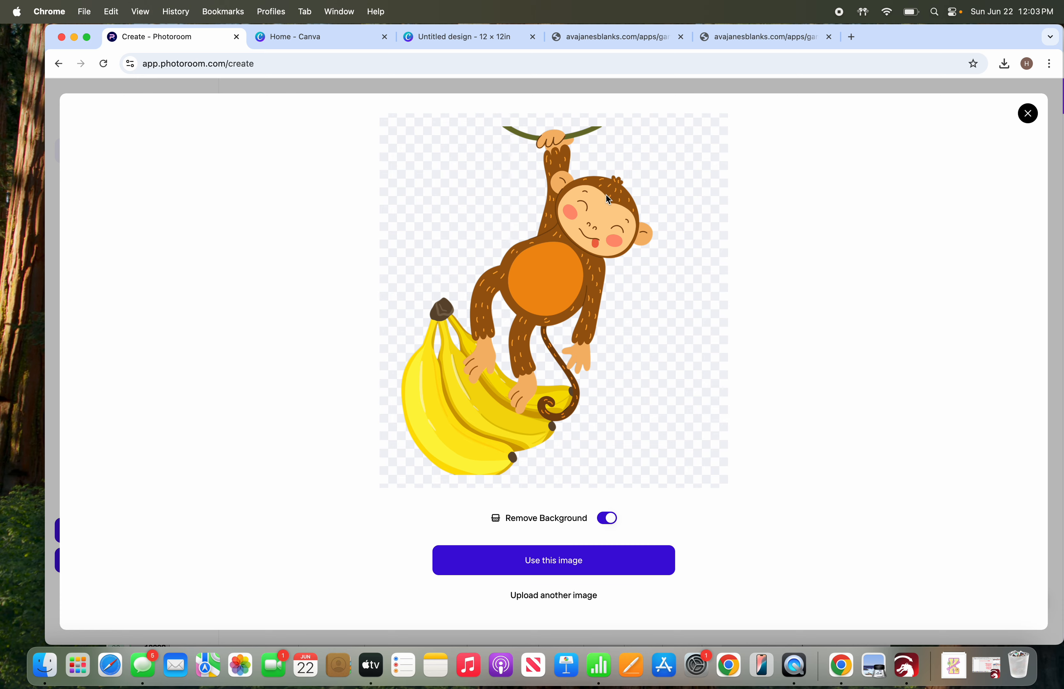
click(541, 554)
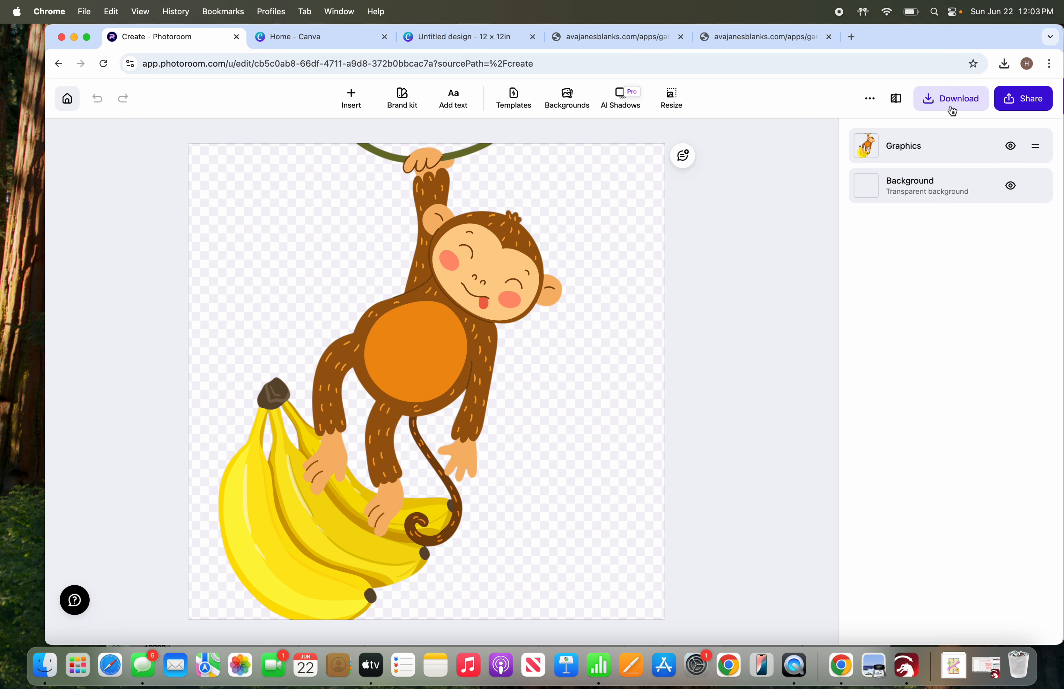
Download the transparent monkey image as a PNG in the free Preview quality, 720 x 550
click(955, 107)
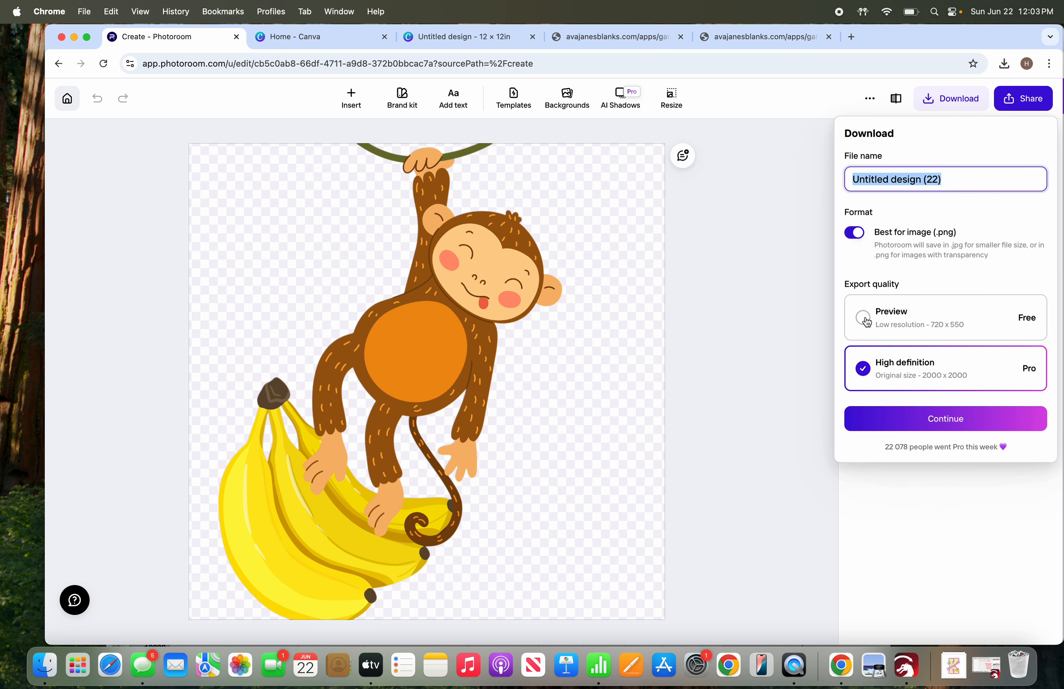
click(876, 319)
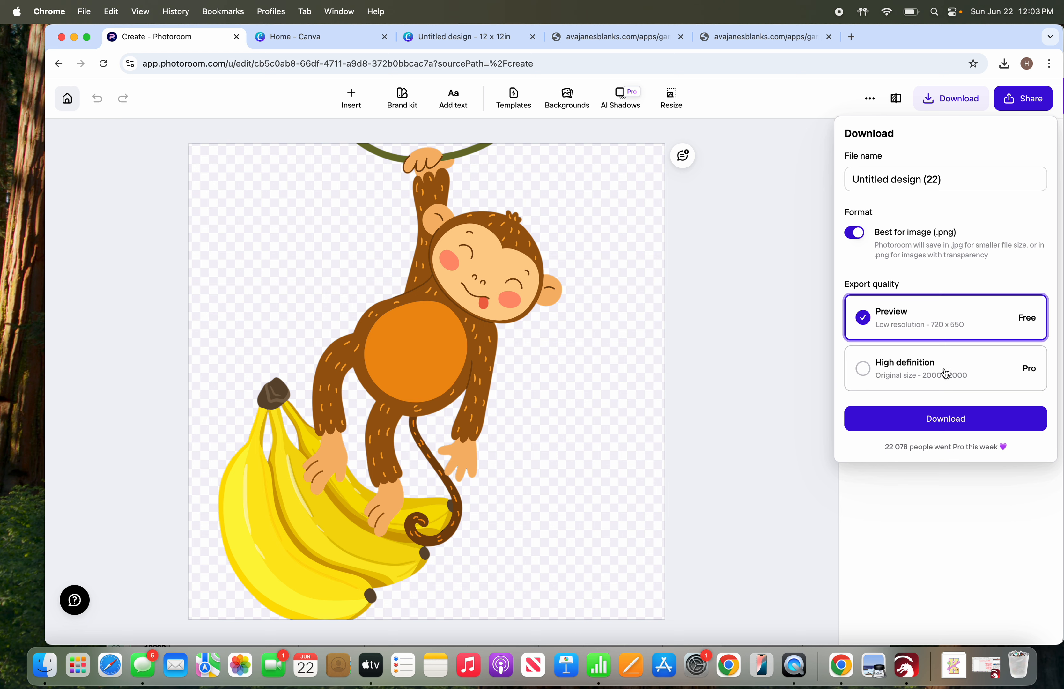
click(916, 425)
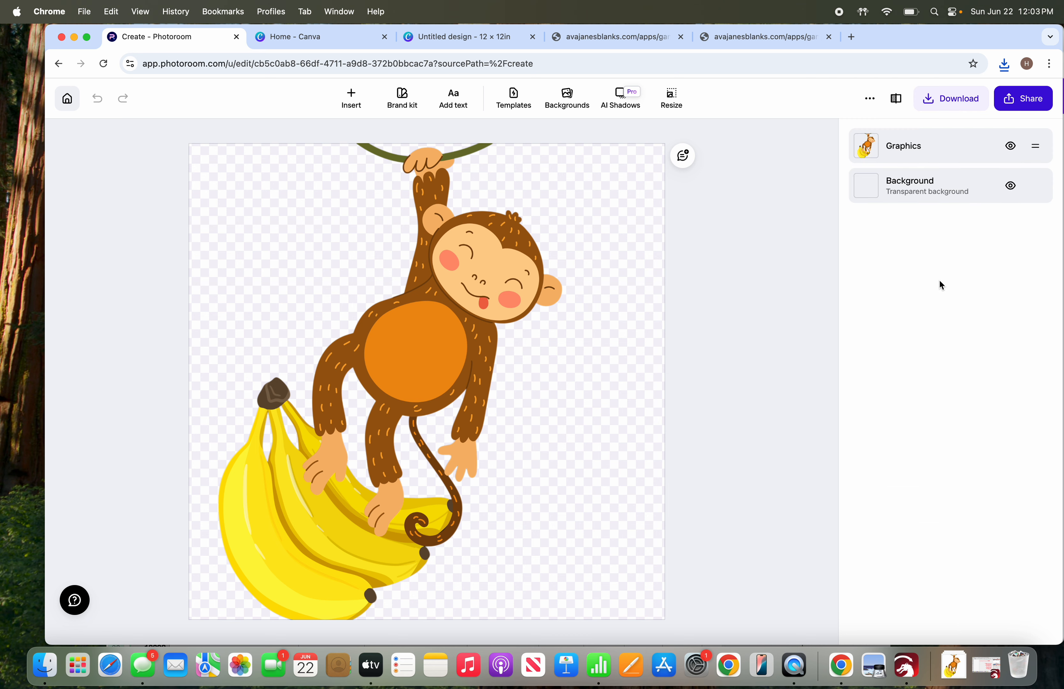
click(1011, 191)
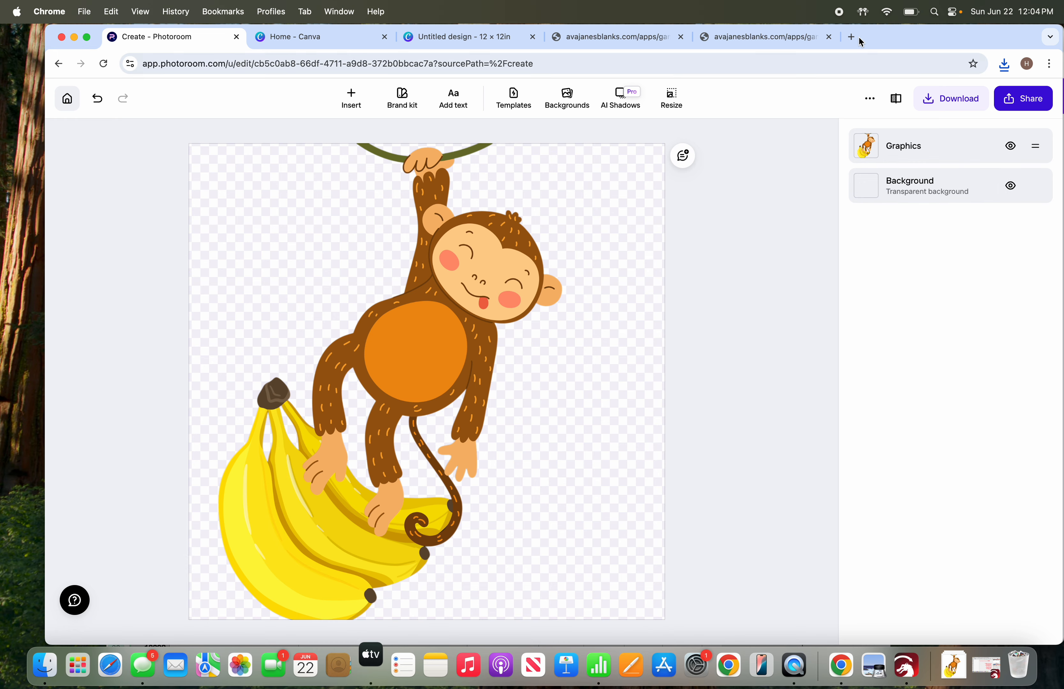
Return to the gang sheet creator, upload the newly downloaded Photoroom monkey file, and place it on the sheet
click(653, 38)
click(738, 37)
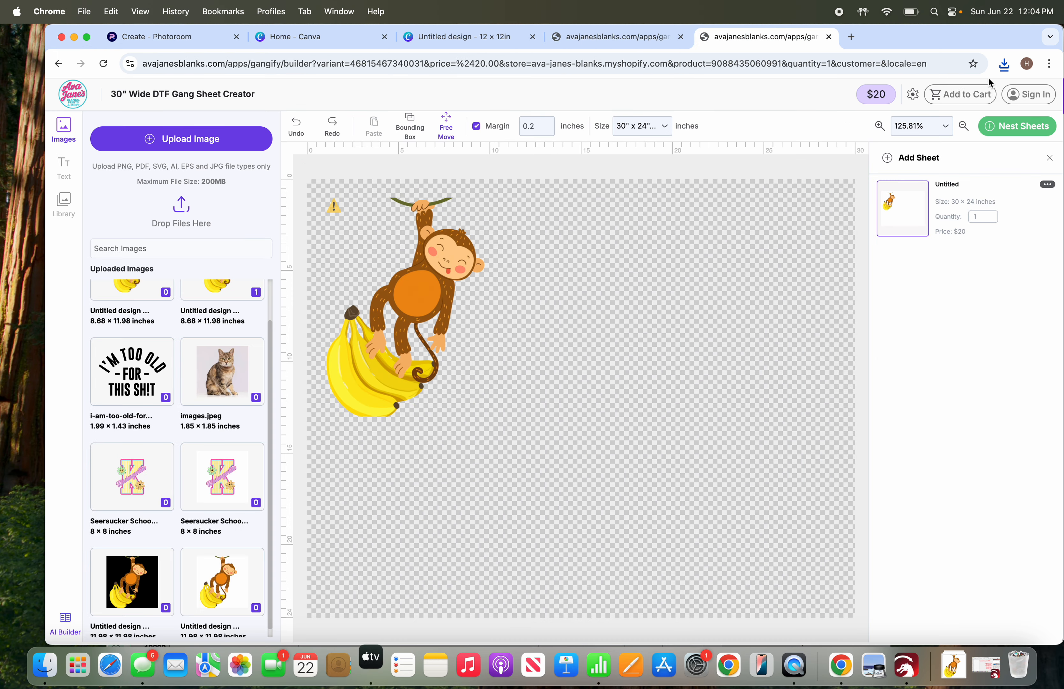
click(1005, 64)
drag(860, 124, 211, 235)
scroll(167, 291, up, 2)
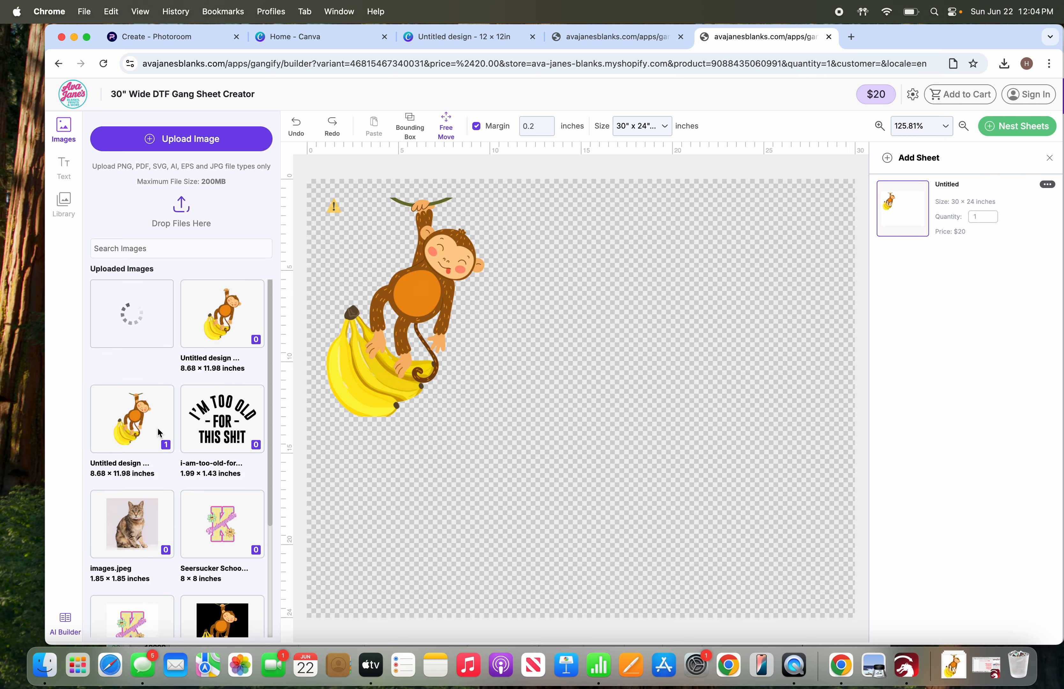
click(137, 322)
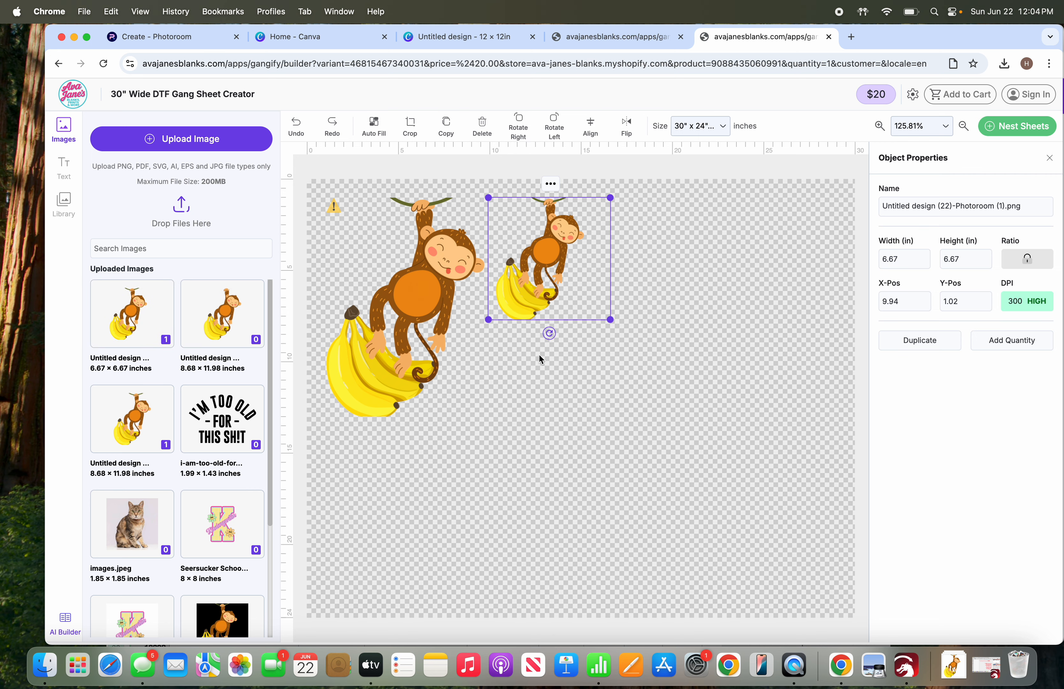
Resize the Photoroom monkey image to about 10.97 x 10.97 inches, positioned at about X 10.35, Y 0.68 beside the first monkey
drag(563, 299, 752, 467)
drag(677, 385, 644, 358)
drag(712, 430, 744, 454)
mouse_move(682, 400)
mouse_down()
mouse_move(701, 370)
mouse_move(695, 392)
mouse_move(694, 381)
mouse_up()
click(668, 342)
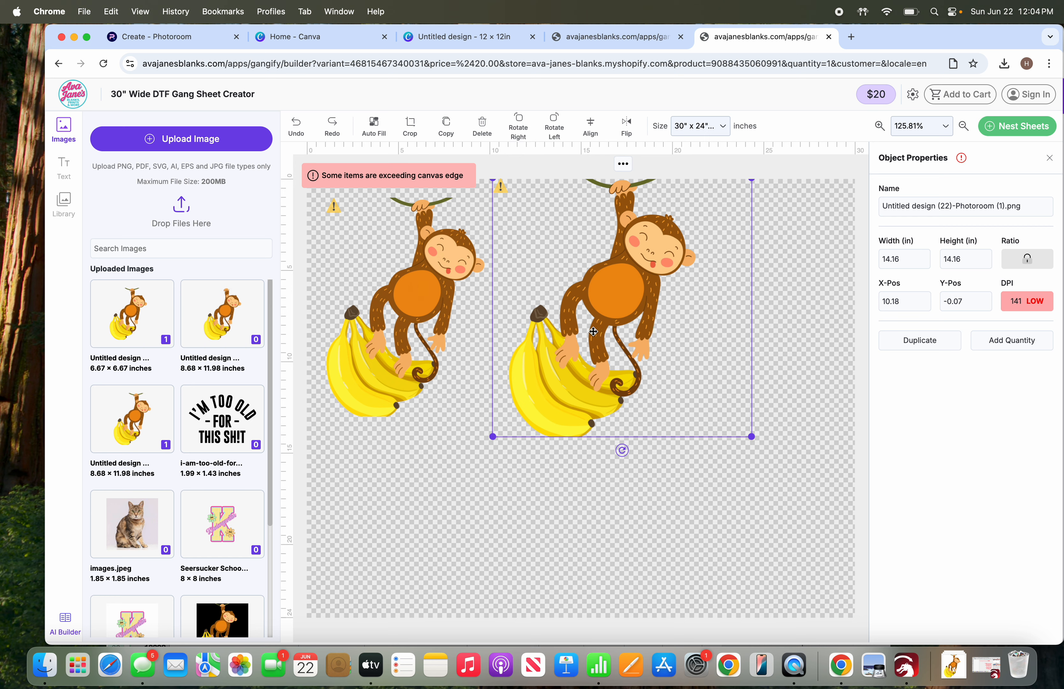
mouse_move(575, 275)
mouse_down()
mouse_move(575, 292)
mouse_move(576, 282)
mouse_up()
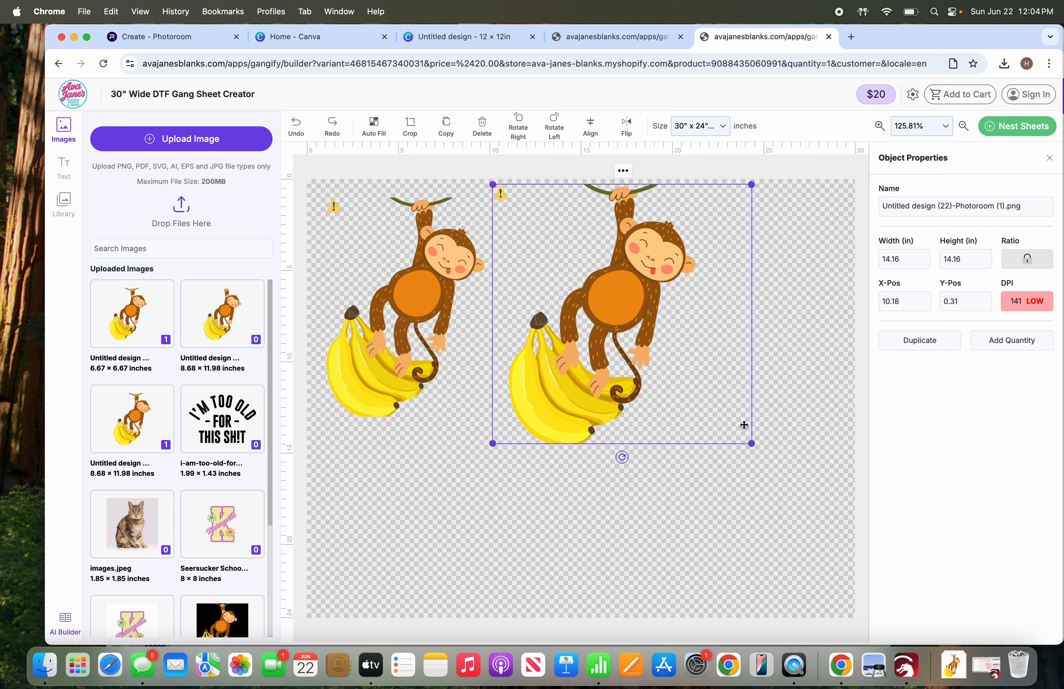
drag(746, 437, 682, 406)
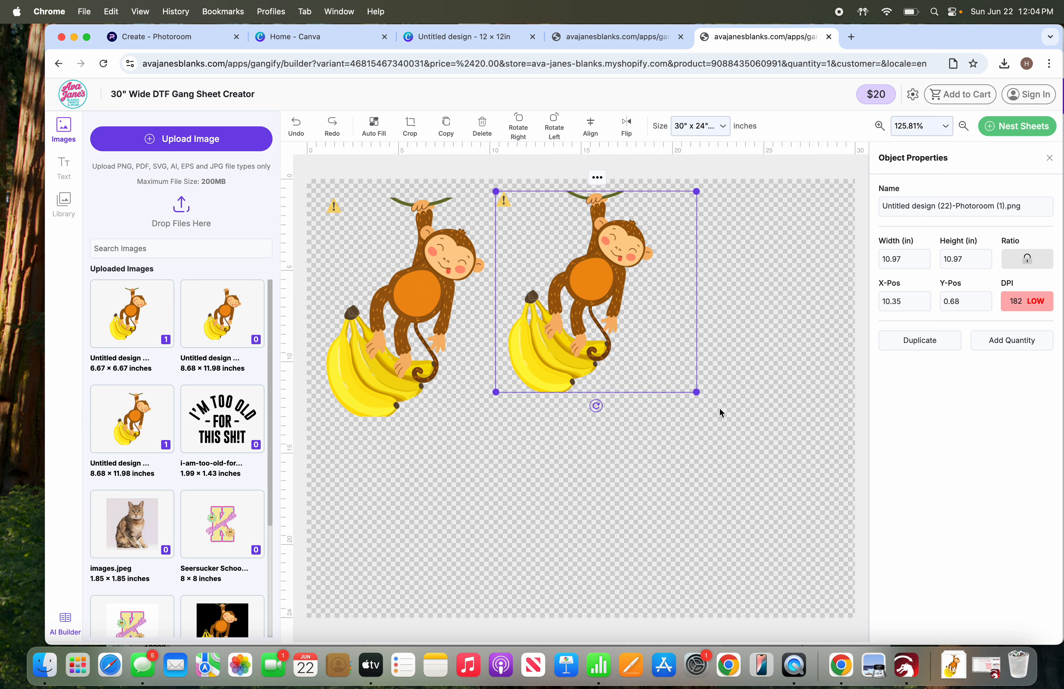
Set the Photoroom monkey image to 11 x 11 inches and trim its extra space
double_click(893, 260)
text(11)
key(Tab)
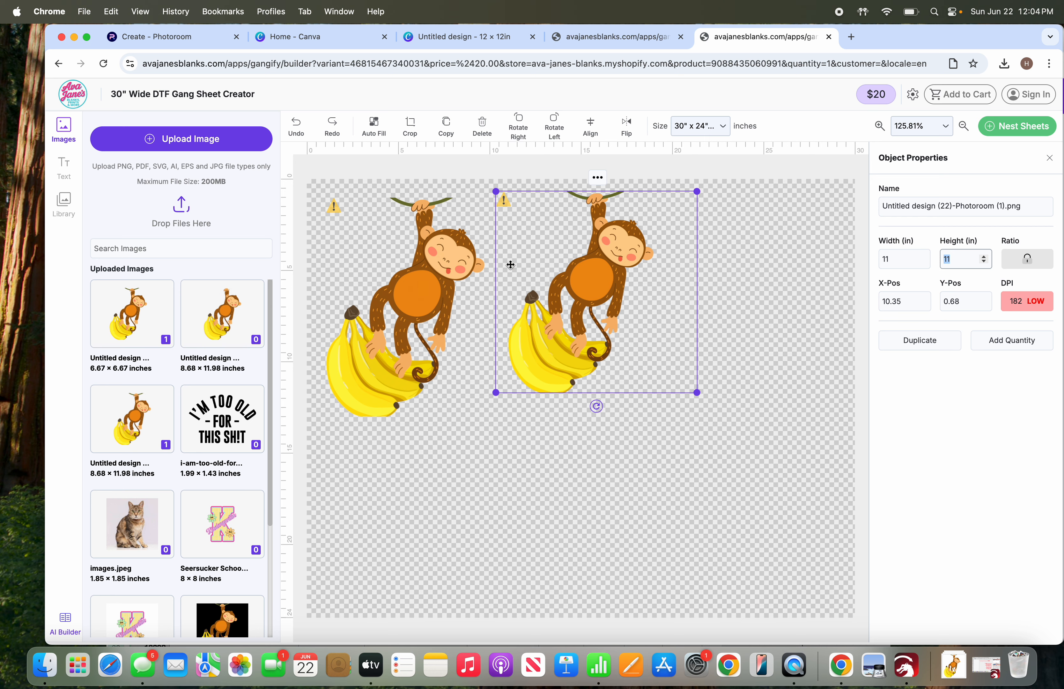
click(598, 178)
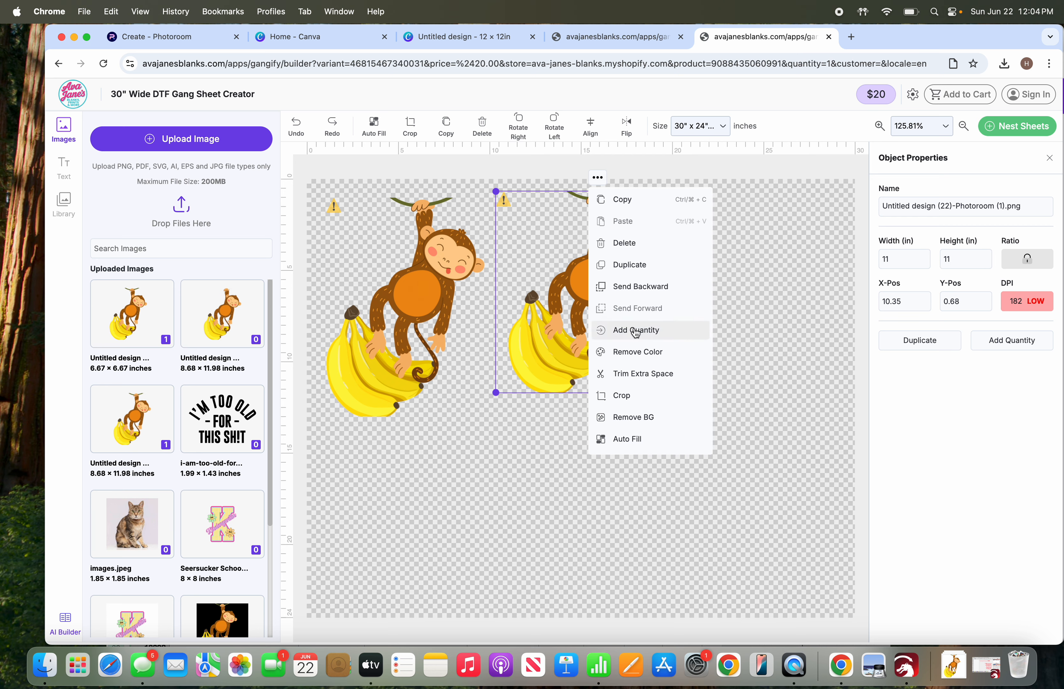
click(627, 375)
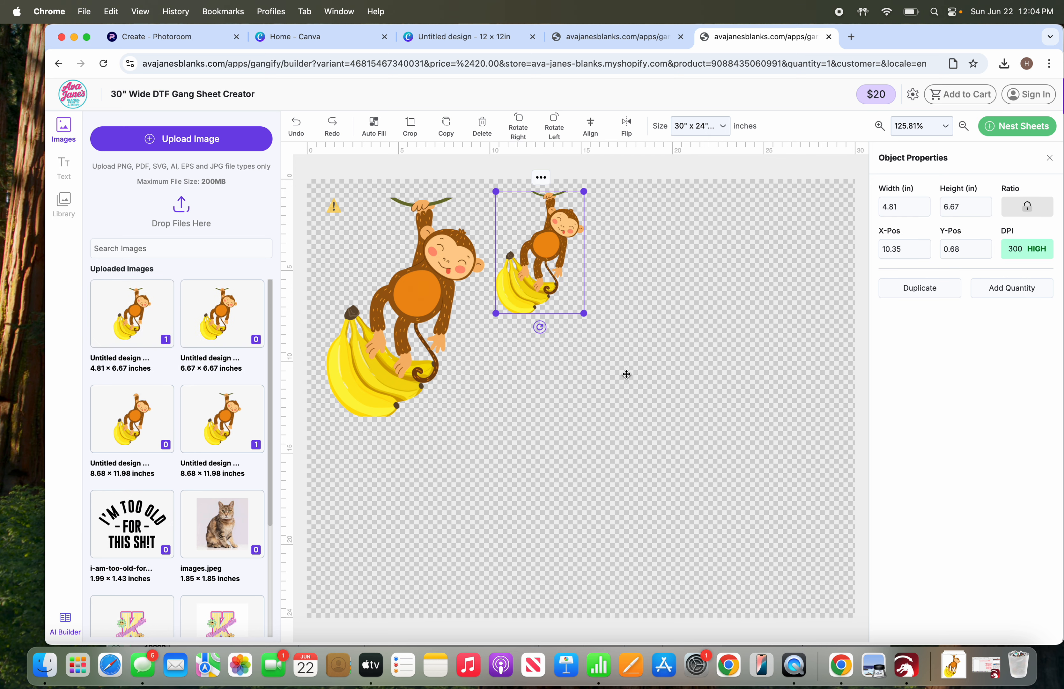
Enlarge the trimmed monkey to about 10.94 x 15.16 inches and move it to about X 7.59, Y 0
drag(584, 314, 696, 469)
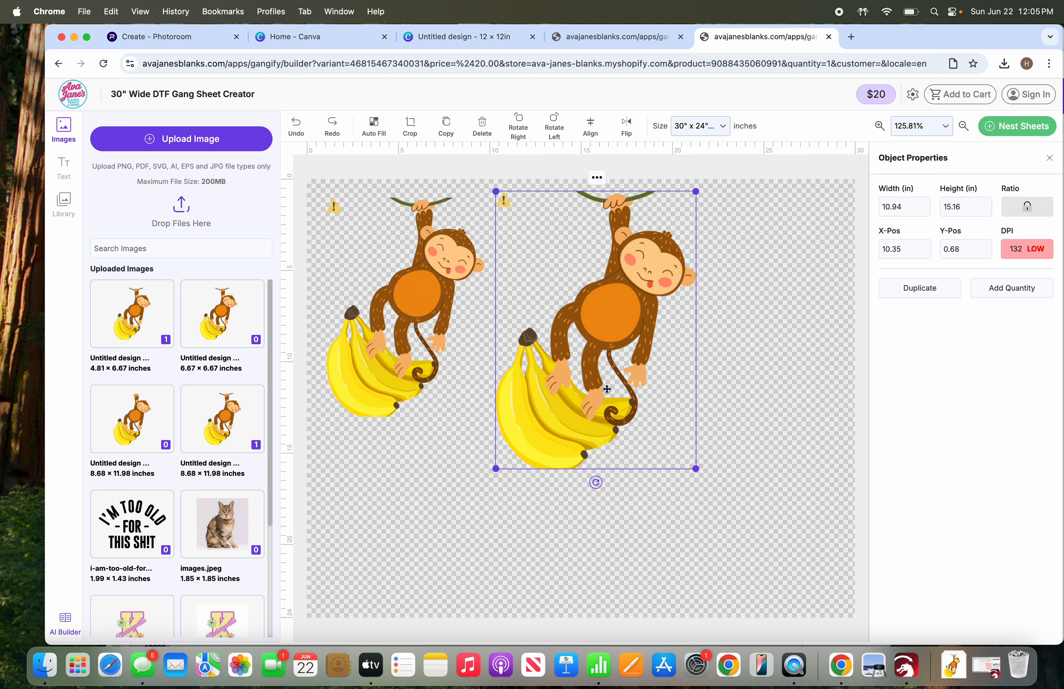
drag(581, 326, 531, 314)
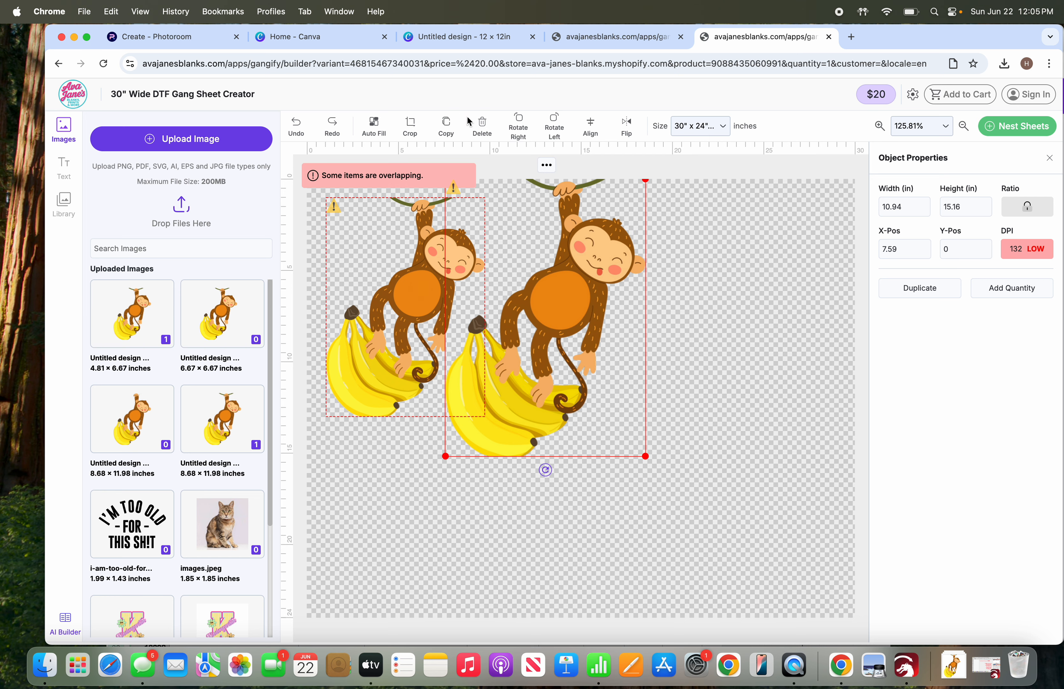
Replace the Photoroom monkey with Seersucker School ClipArt (4).png at about X 11.85 and ClipArt (3).png at about X 20.22, both at Y 1.02
click(485, 123)
scroll(223, 524, down, 3)
click(222, 534)
drag(546, 309, 581, 308)
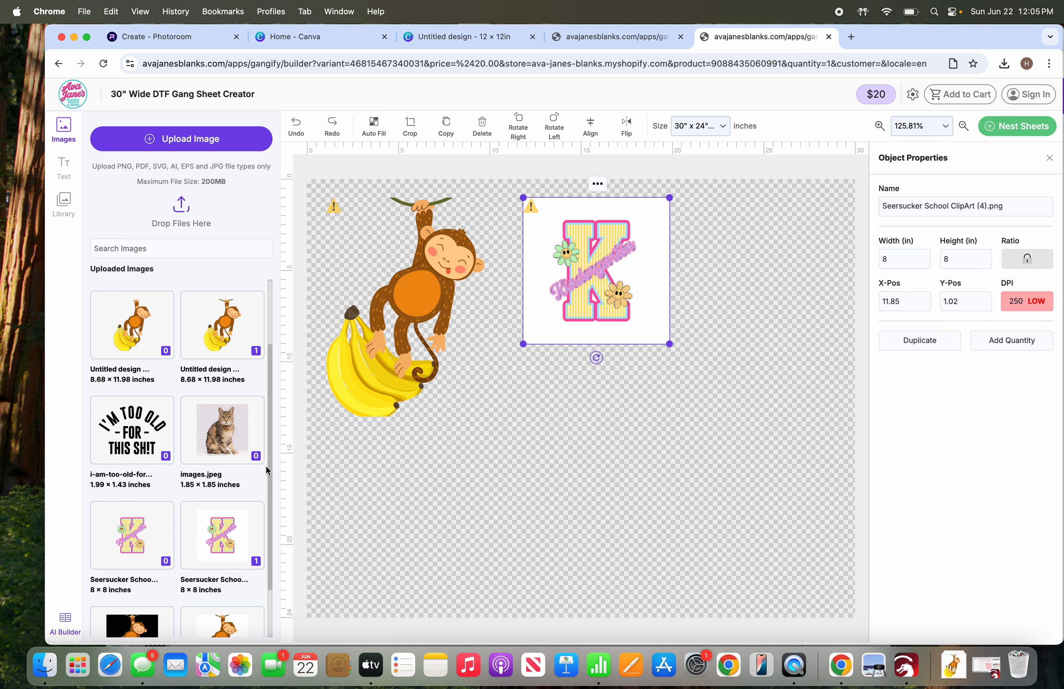
click(132, 534)
mouse_move(772, 272)
mouse_down()
mouse_move(778, 296)
mouse_move(779, 271)
mouse_up()
Switch to the monkey design in Canva and try to enable Transparent background for its PNG download
click(481, 40)
click(1023, 99)
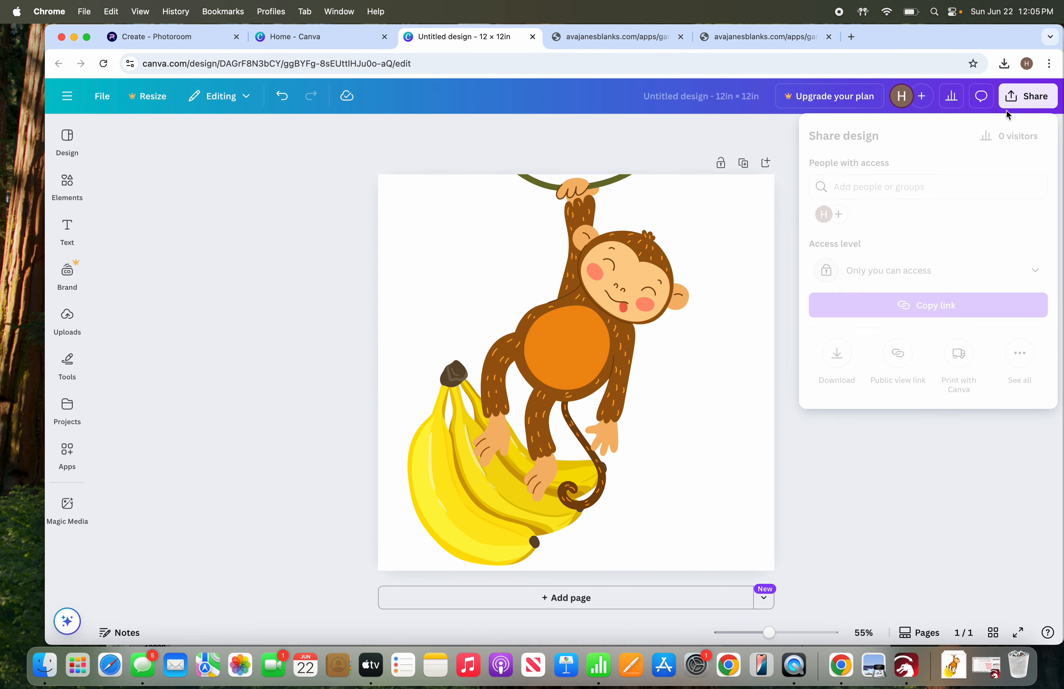
click(833, 358)
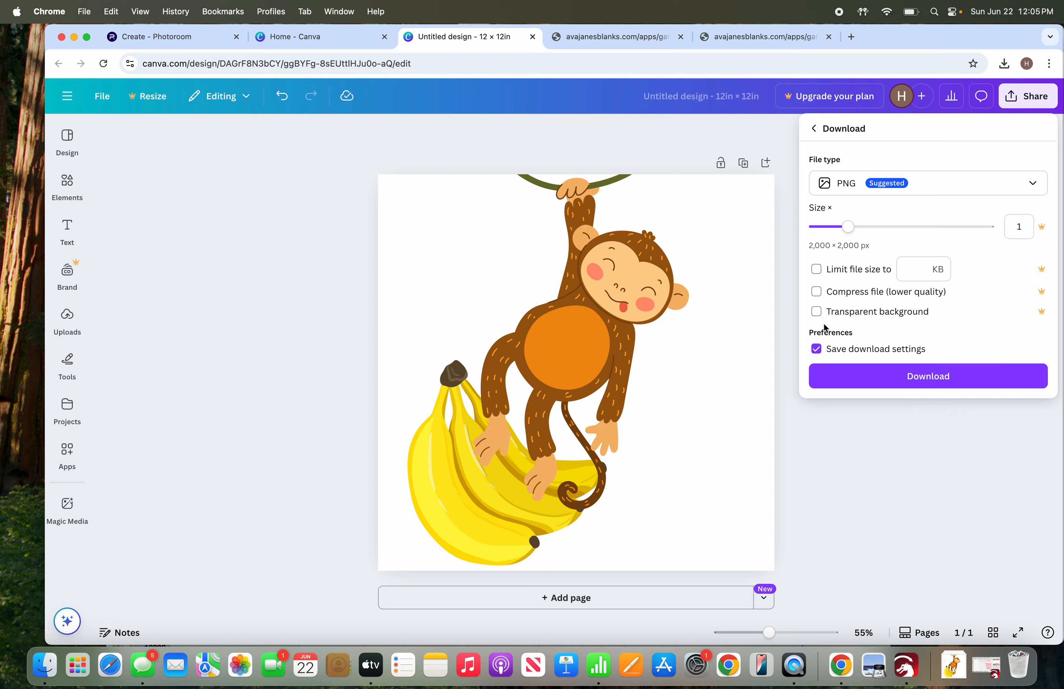
click(817, 314)
click(859, 188)
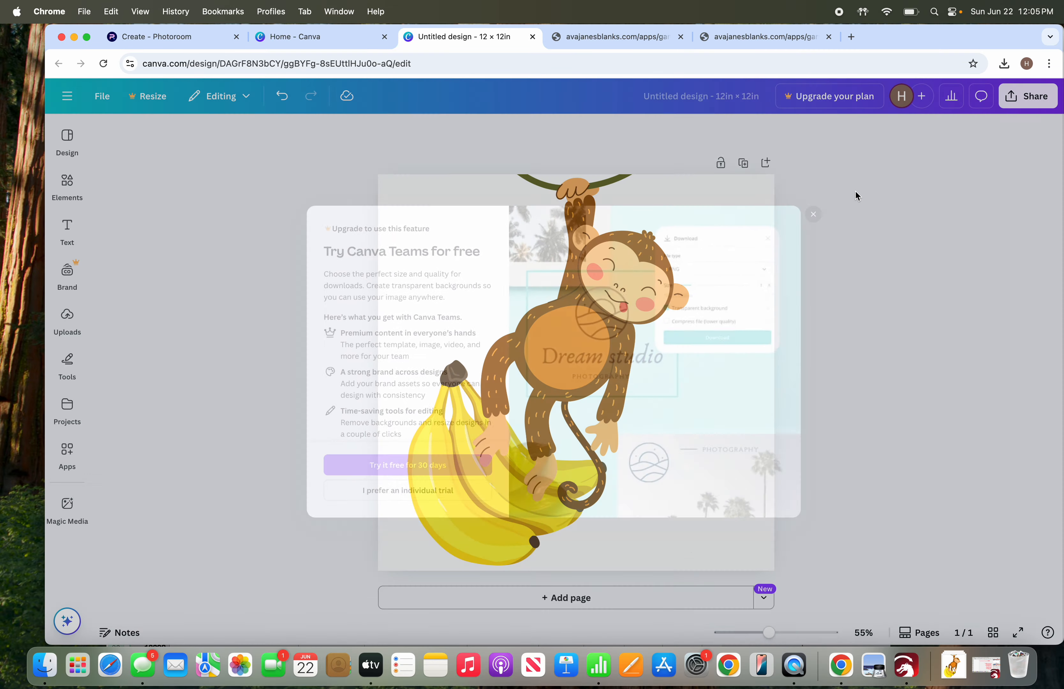
Reopen the Canva design's download settings to view the transparent background option, and close them
click(1020, 96)
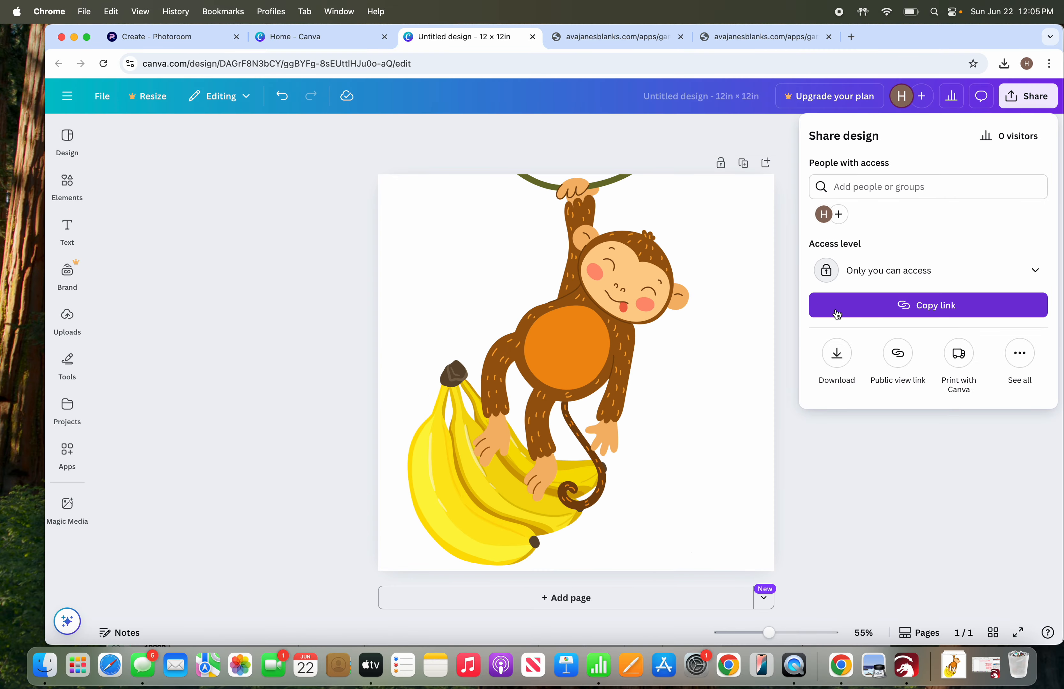
click(836, 353)
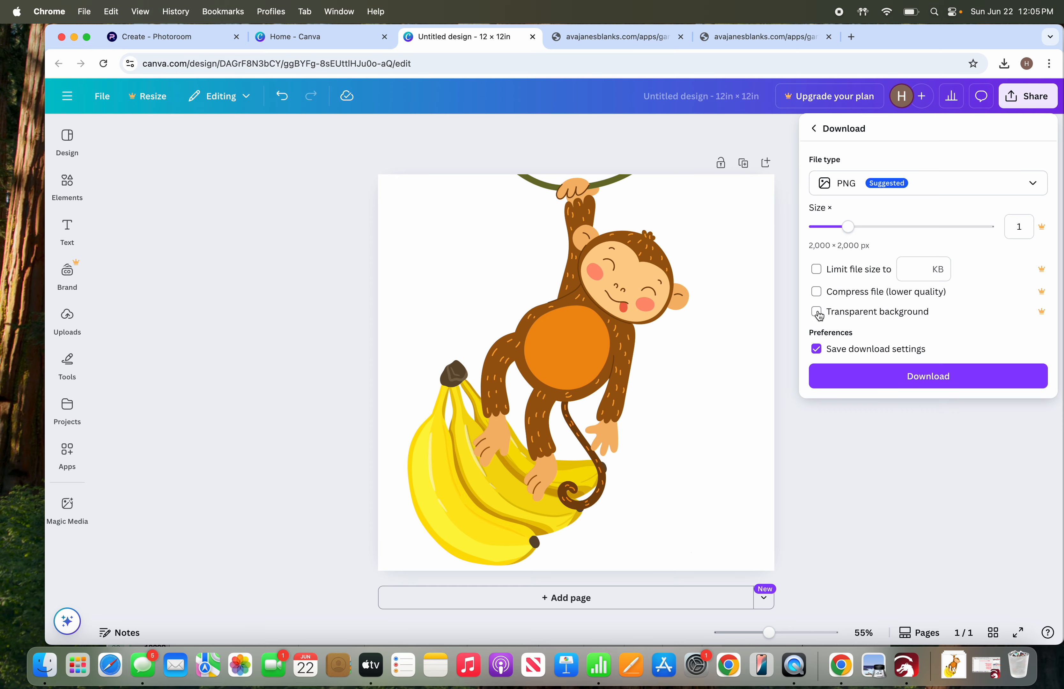
click(758, 126)
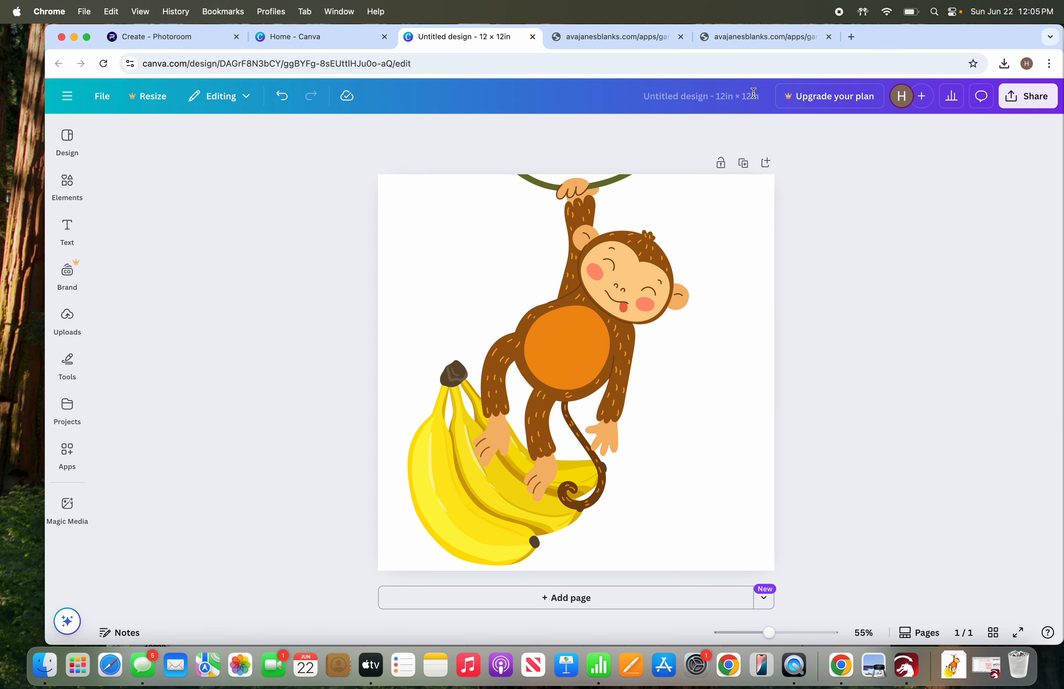
Return to the gang sheet creator and replace the white-background Kindergarten K with the second AI background-removed version
click(753, 39)
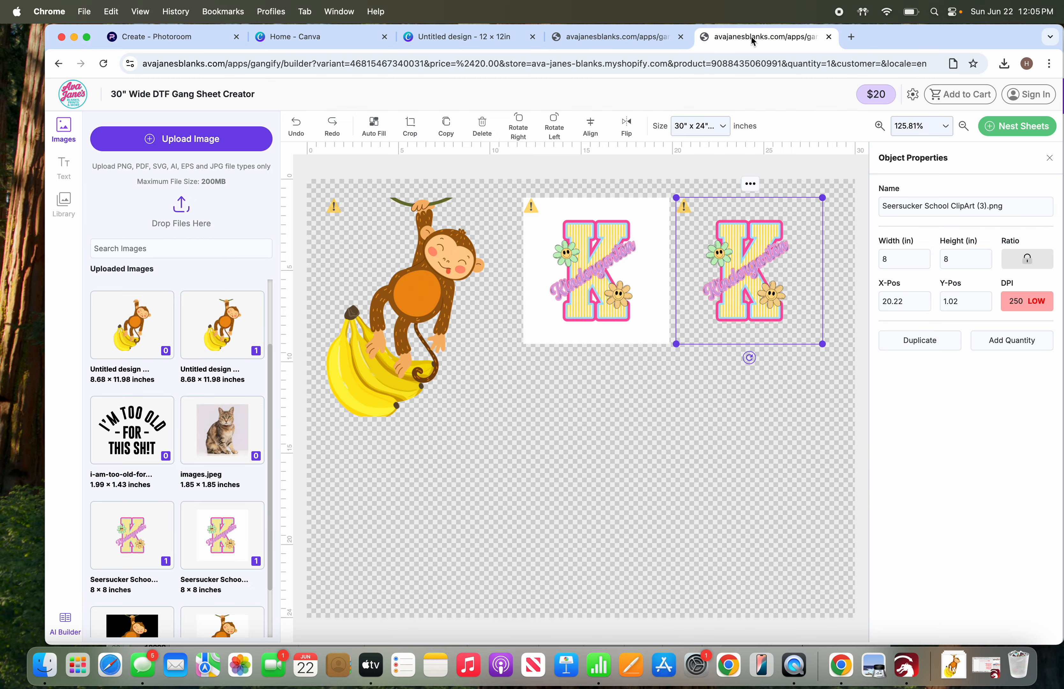
click(573, 341)
click(599, 184)
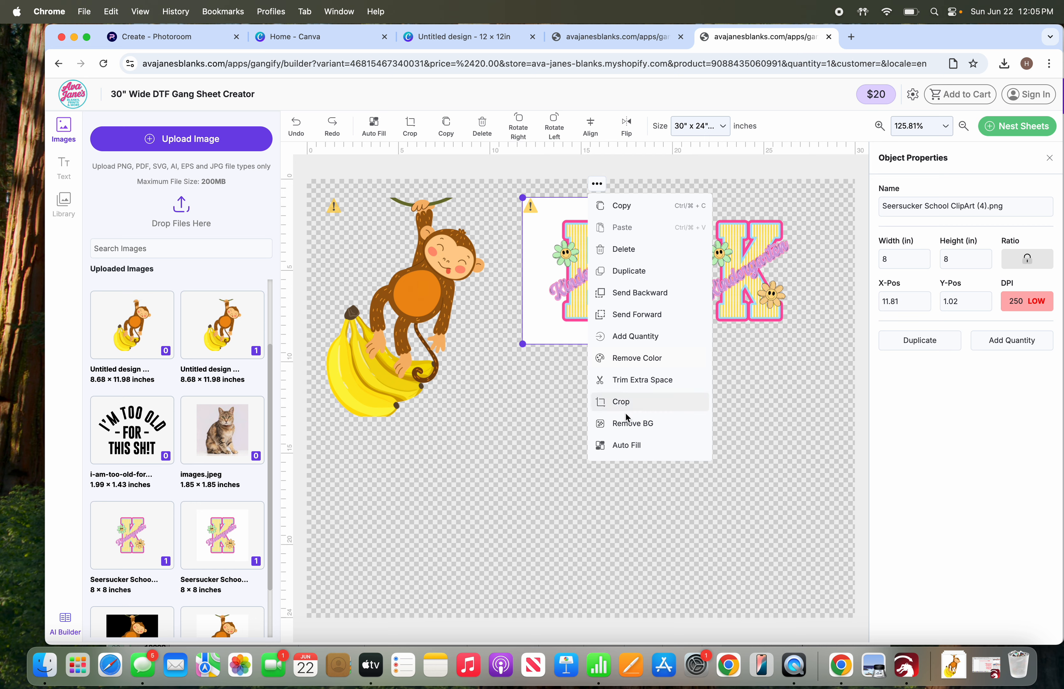
click(631, 424)
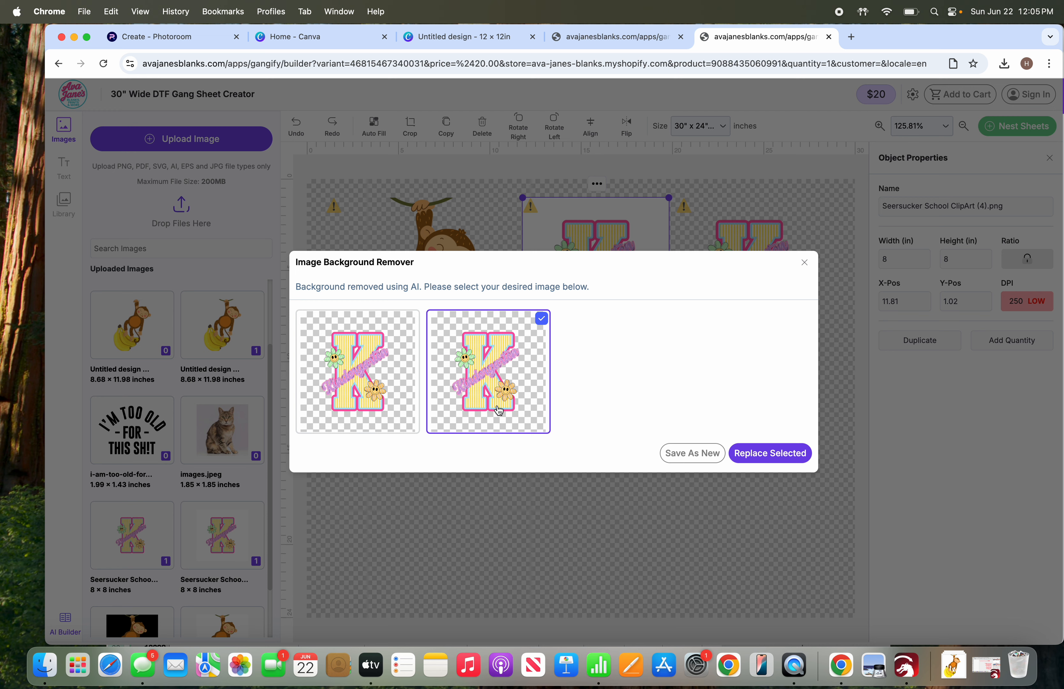
click(763, 455)
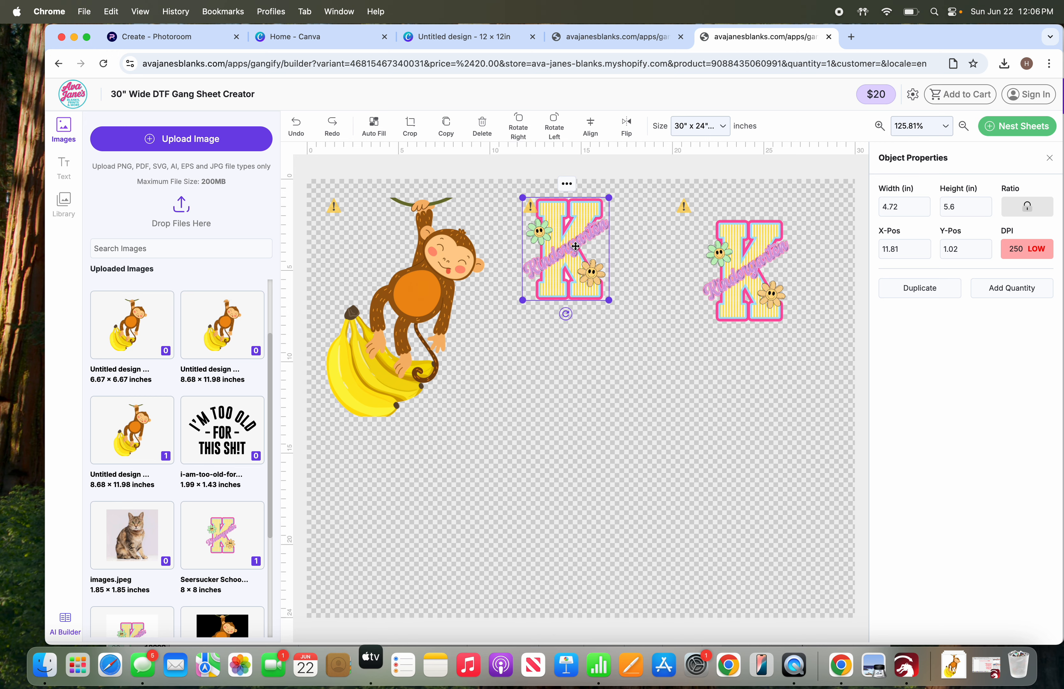
Examine the openings inside the background-removed K at 500% zoom, moving the image to about X 10.83, Y 2.22
click(943, 132)
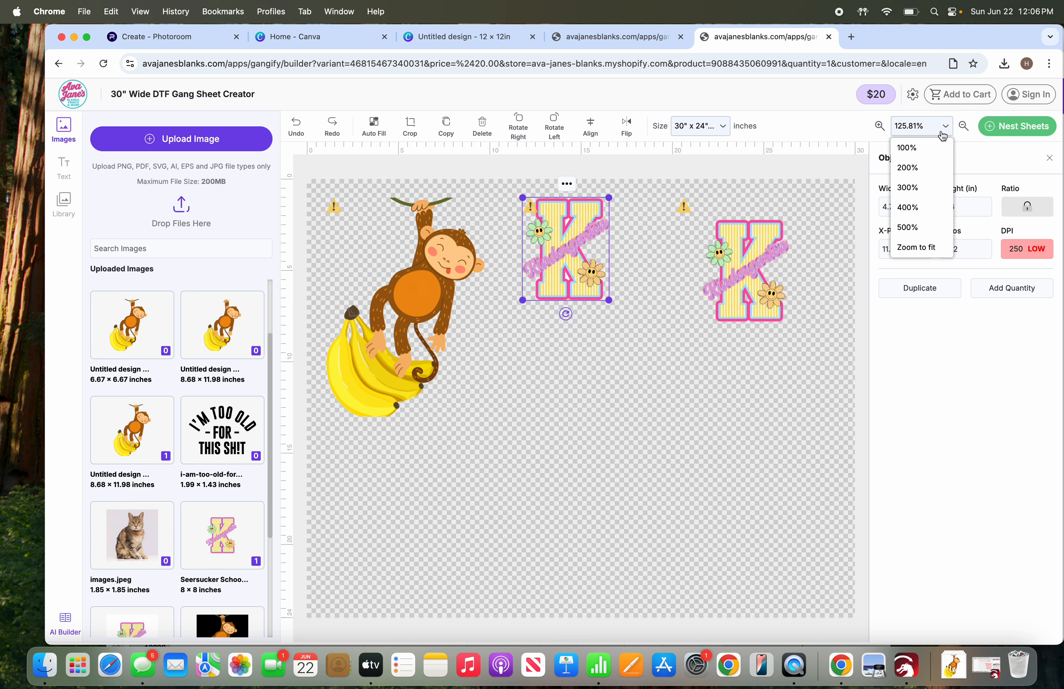
click(924, 229)
scroll(724, 354, down, 3)
scroll(723, 355, up, 1)
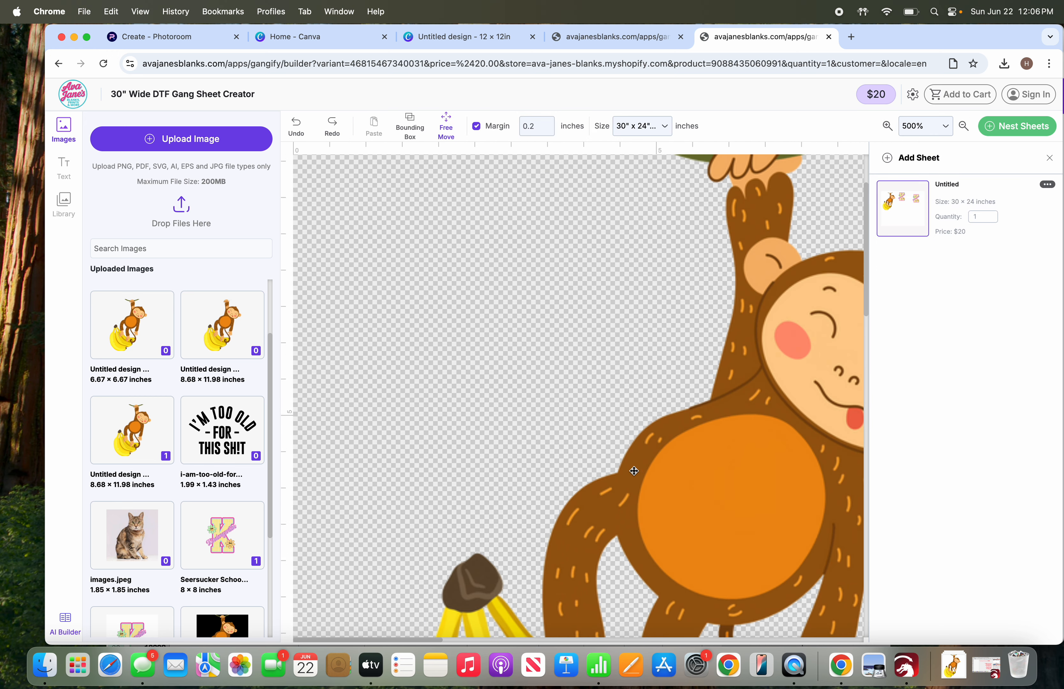
drag(432, 626, 585, 641)
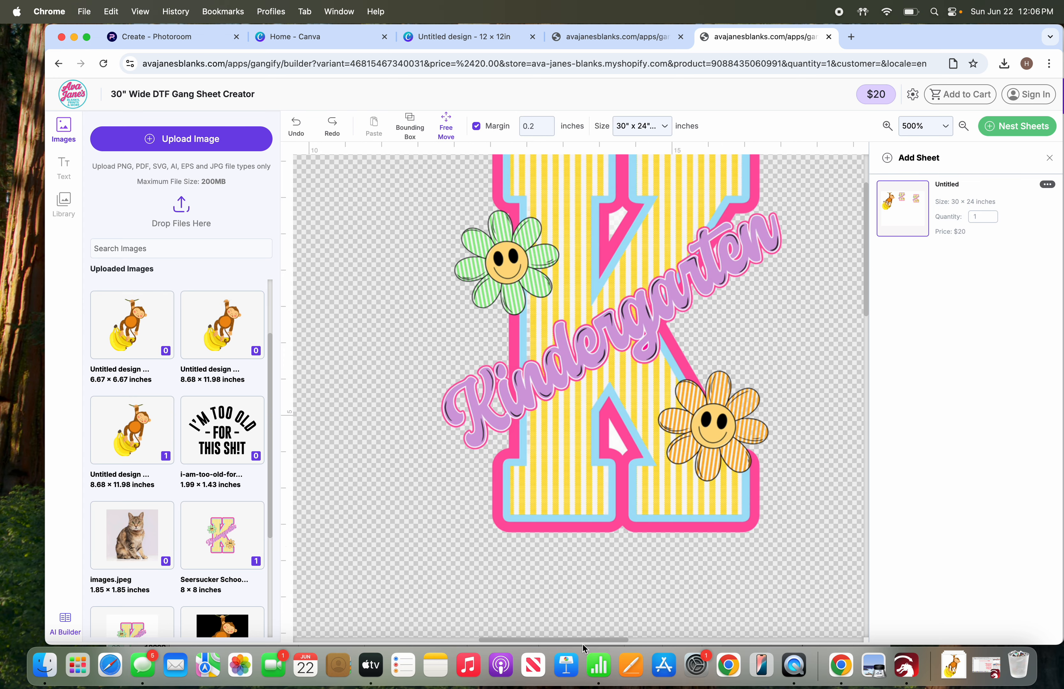
click(620, 450)
drag(602, 443, 541, 480)
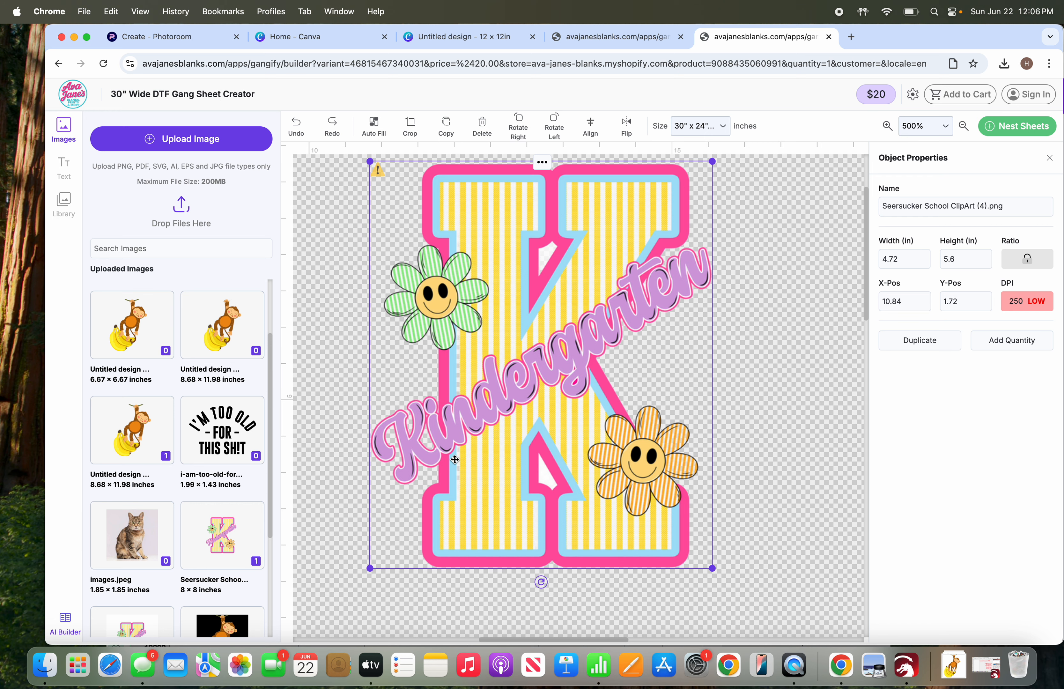
drag(493, 383, 492, 418)
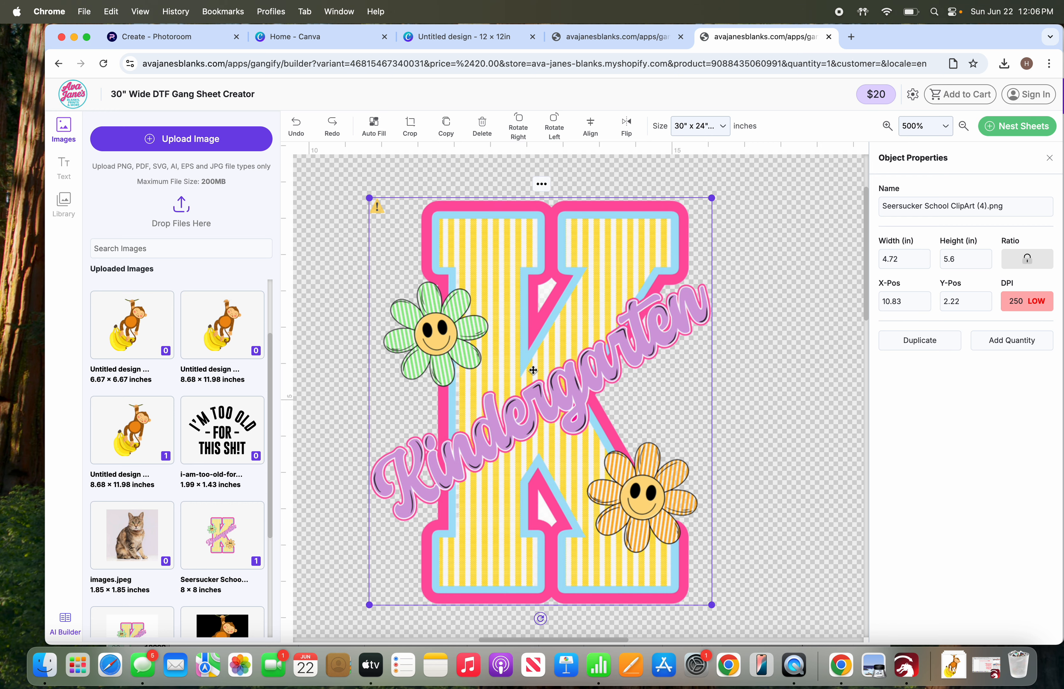
Run the AI background removal again on the K image, Seersucker School ClipArt (4).png
click(541, 184)
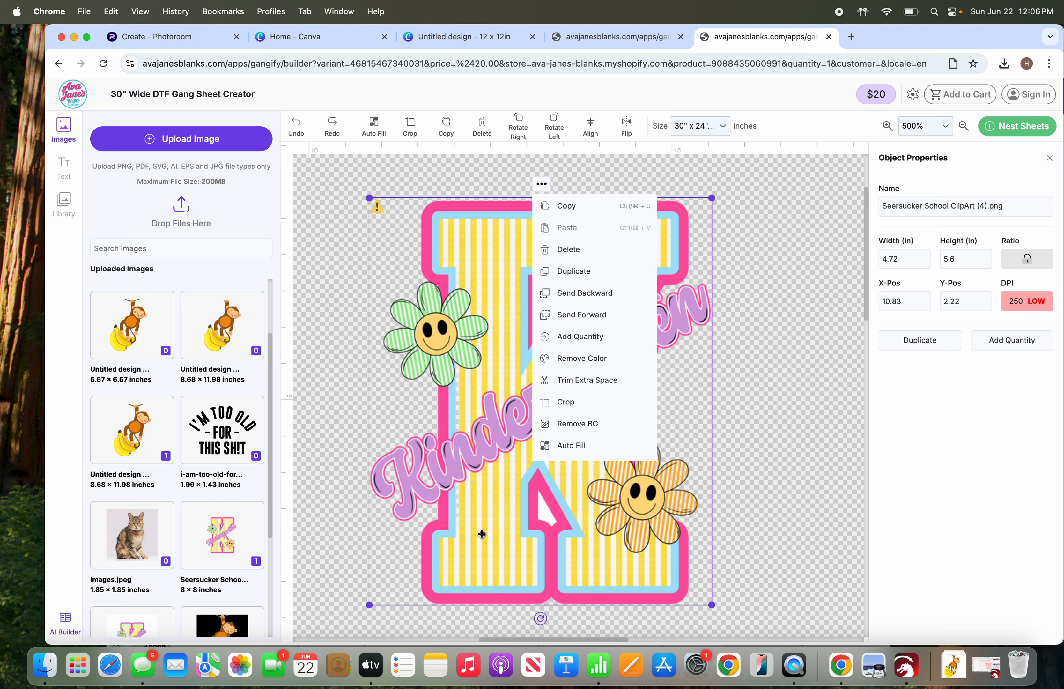
click(473, 406)
click(550, 290)
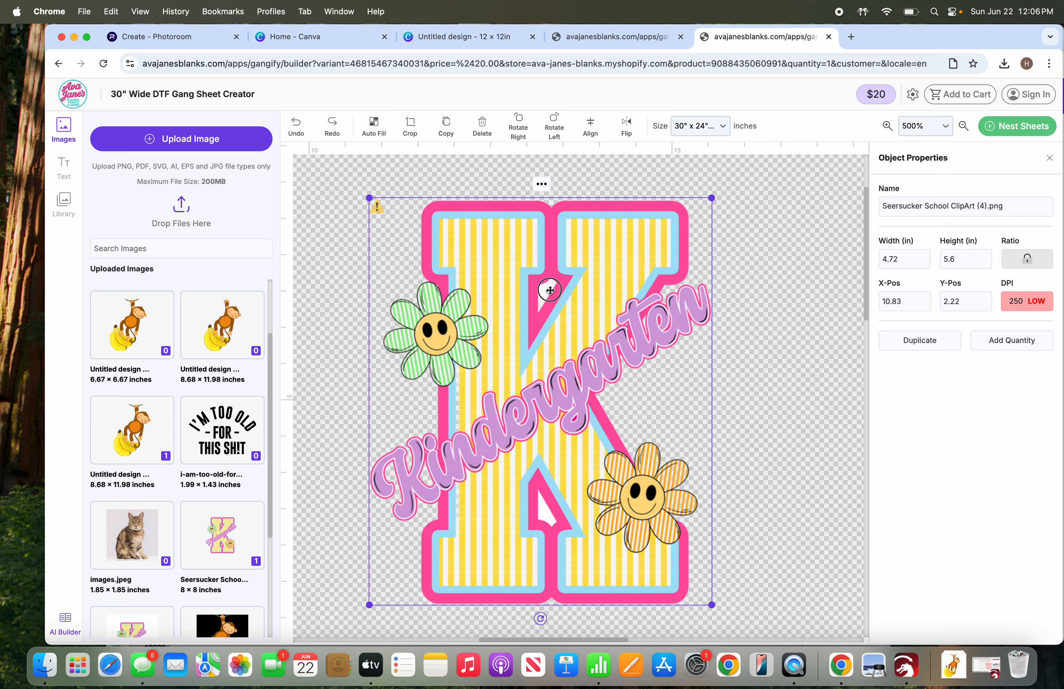
click(516, 284)
click(542, 186)
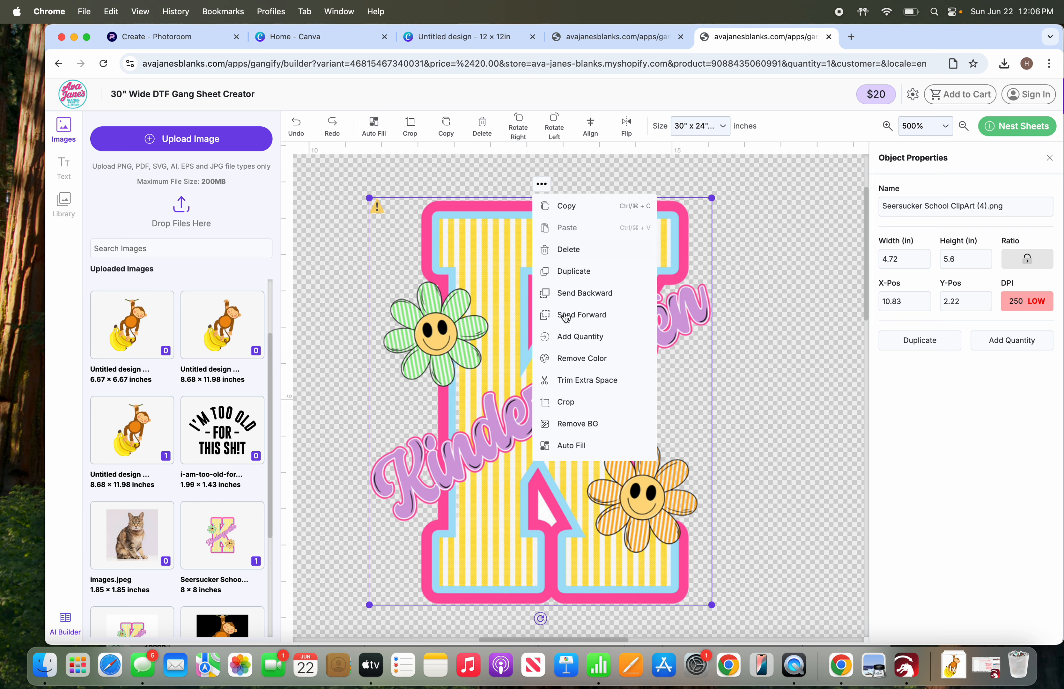
click(565, 426)
scroll(557, 417, down, 2)
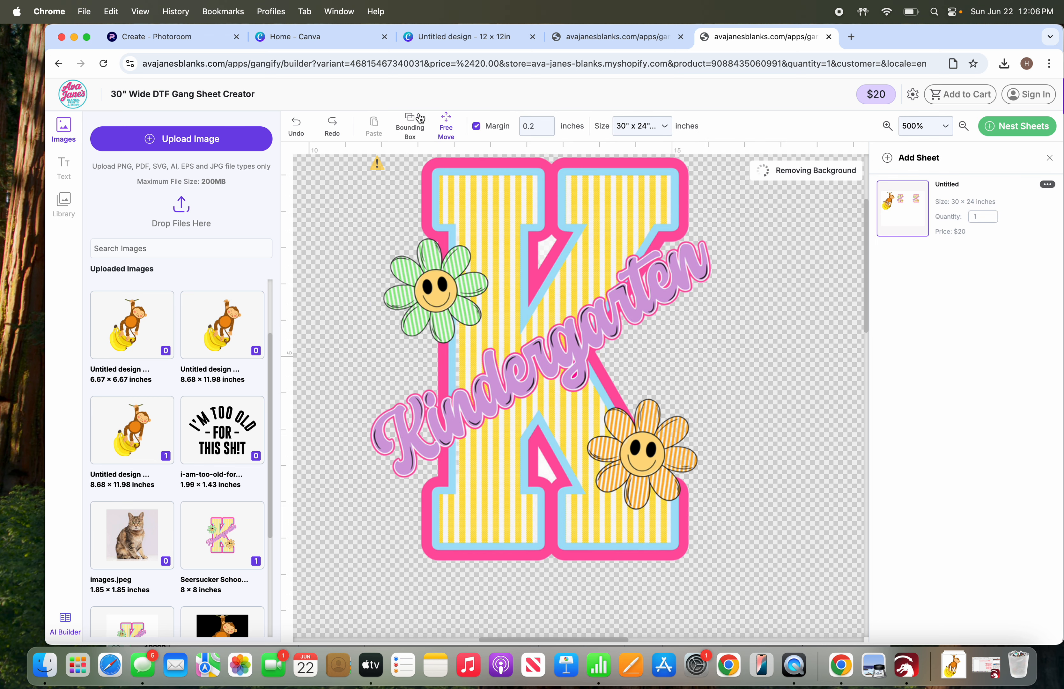
Delete the Seersucker School ClipArt (4).png K from the sheet
click(422, 159)
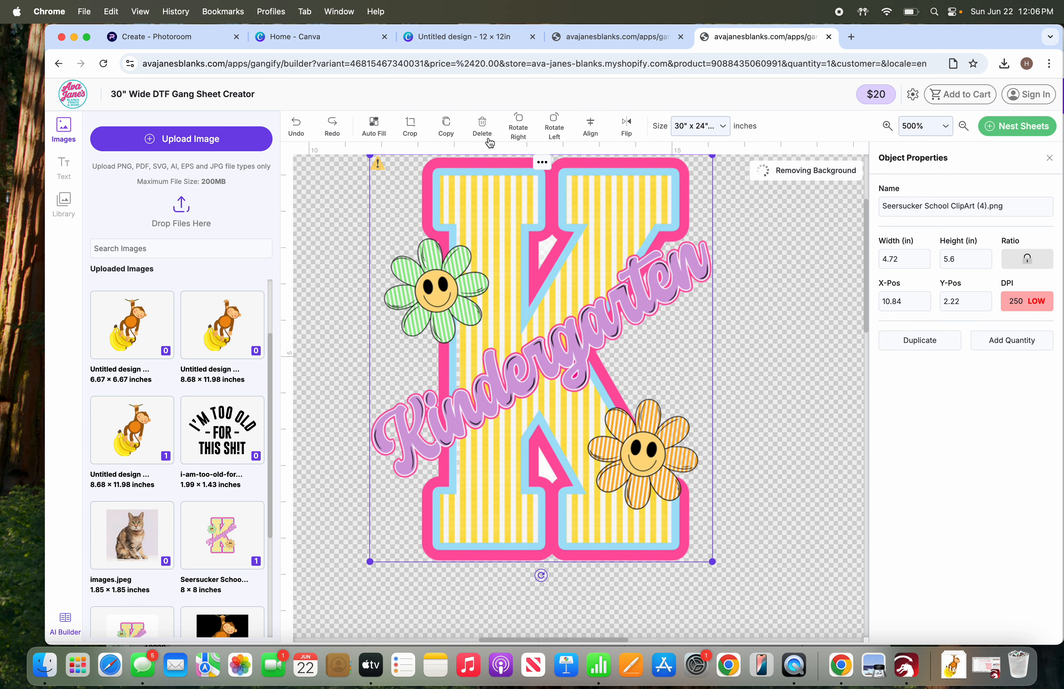
click(483, 126)
Examine the transparent ClipArt (3) K while moving it to about X 21.13, Y 2.01, and dismiss the background remover results
scroll(553, 543, down, 1)
drag(542, 643, 767, 641)
click(479, 447)
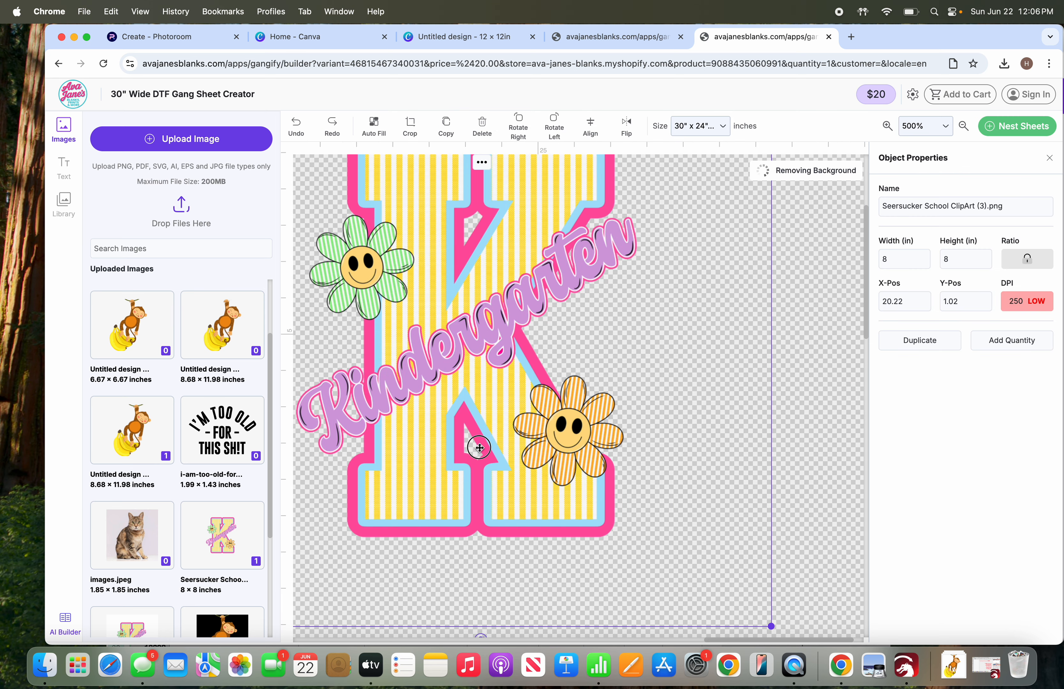
drag(479, 448, 546, 519)
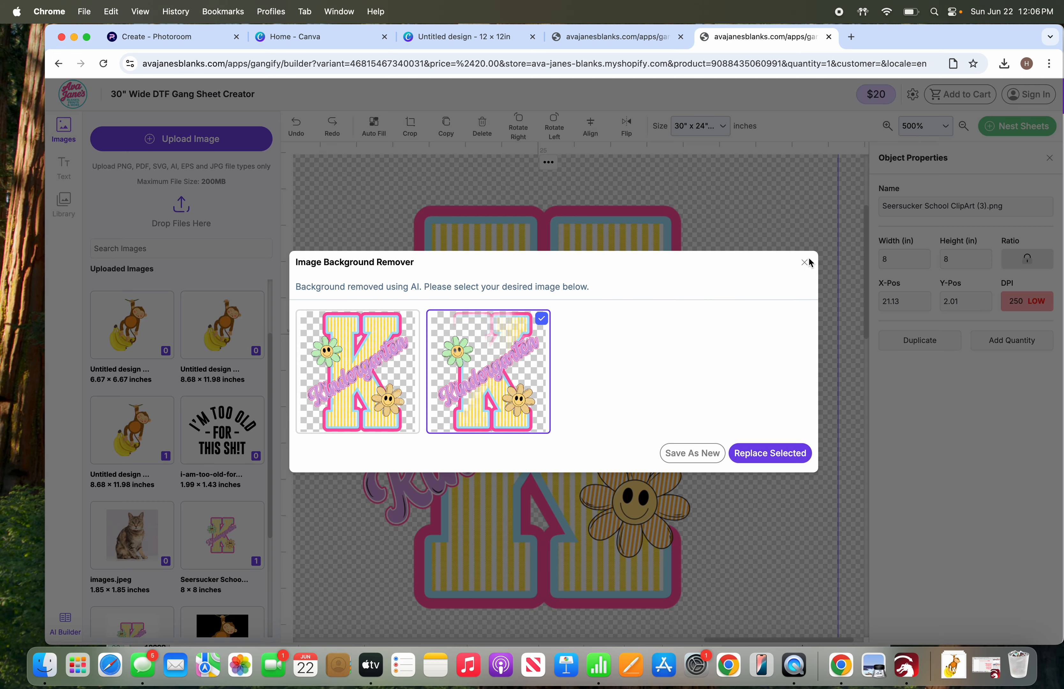
click(811, 263)
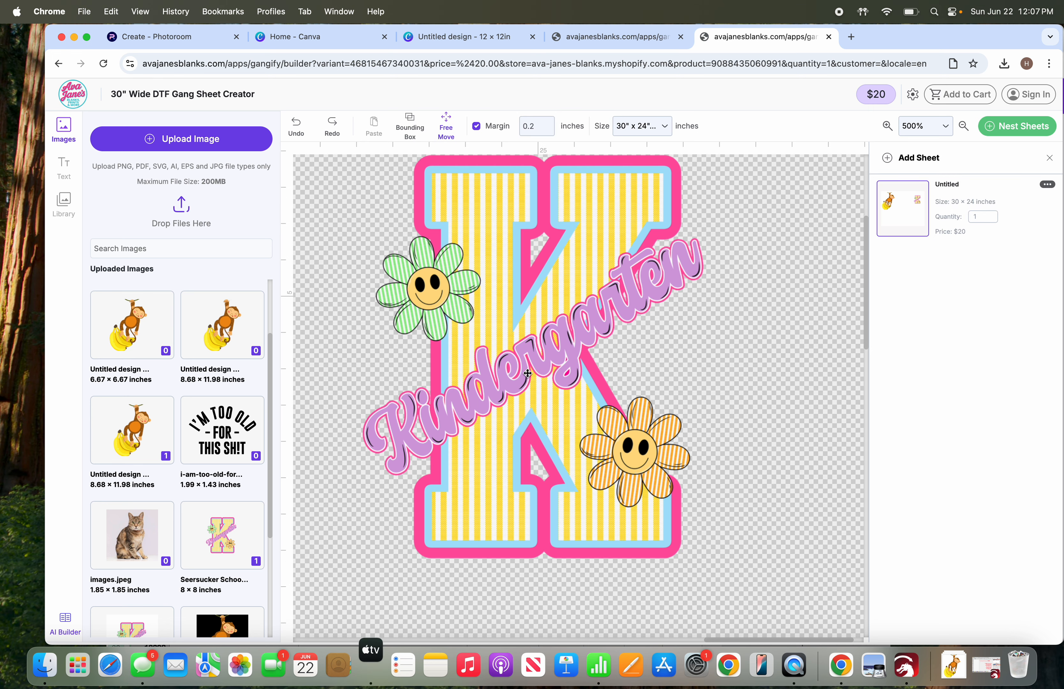
Move the remaining Kindergarten K to about X 13.5, Y 1.96 at 100% zoom and trim its extra space
click(916, 126)
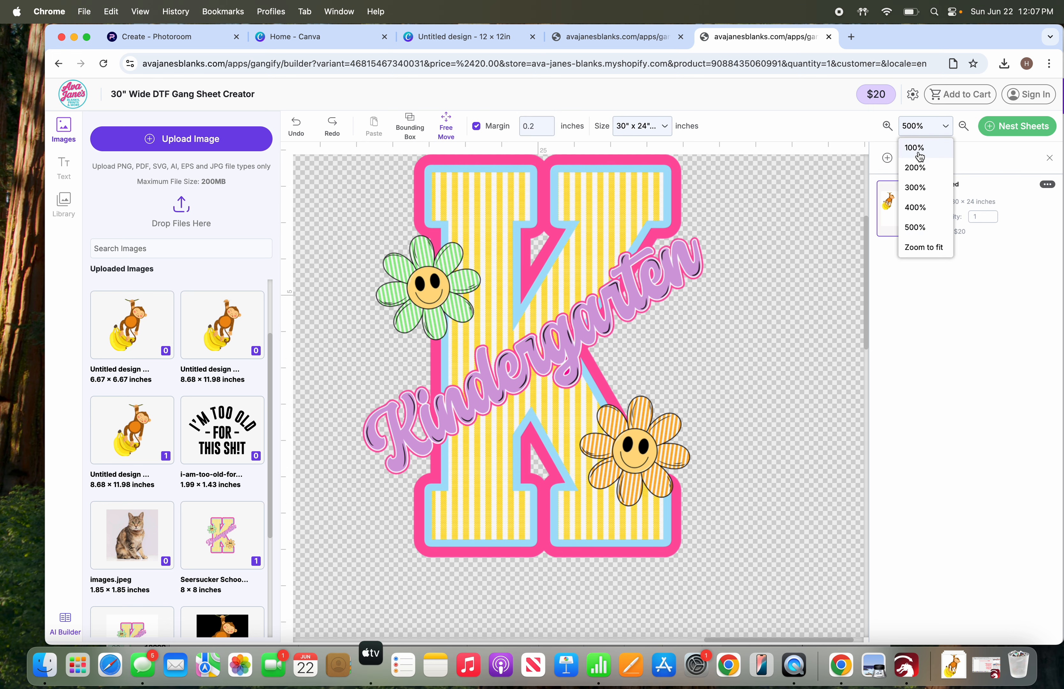
click(915, 148)
drag(712, 306, 636, 299)
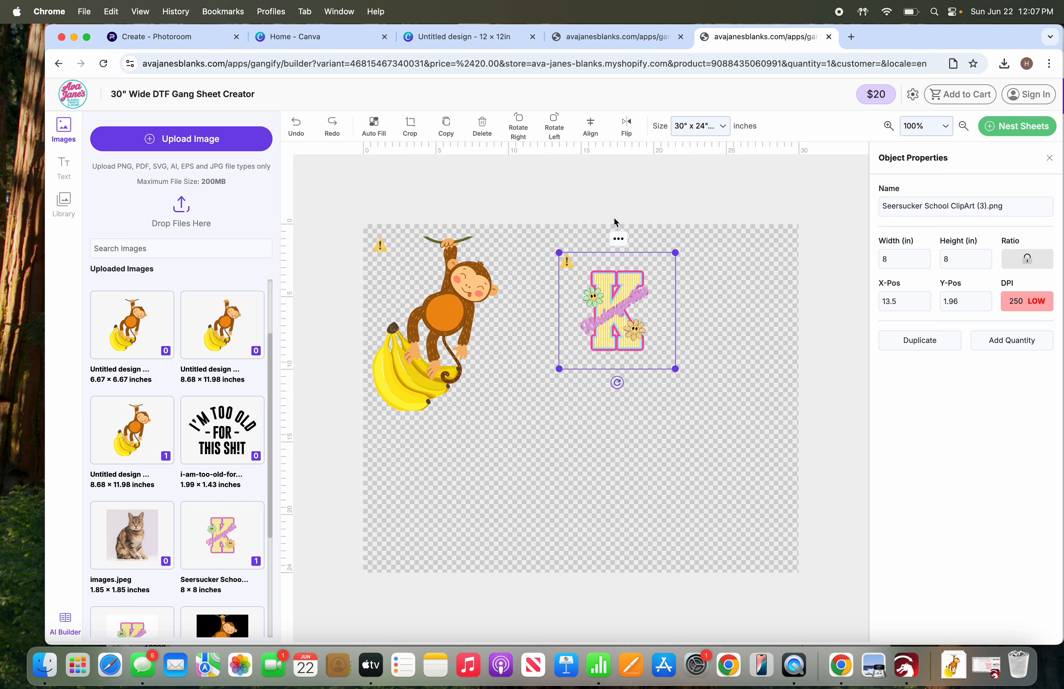
click(619, 240)
click(646, 437)
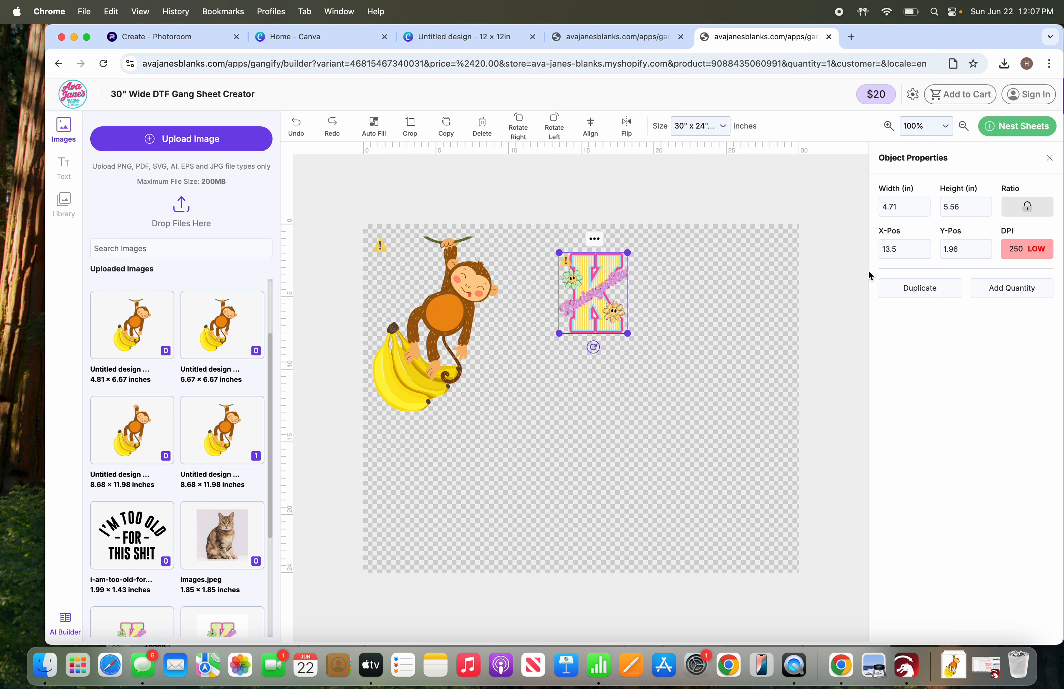
Set the trimmed K's height to 8 inches and move it to the upper-right corner of the gang sheet
double_click(959, 210)
text(8)
key(Tab)
click(670, 297)
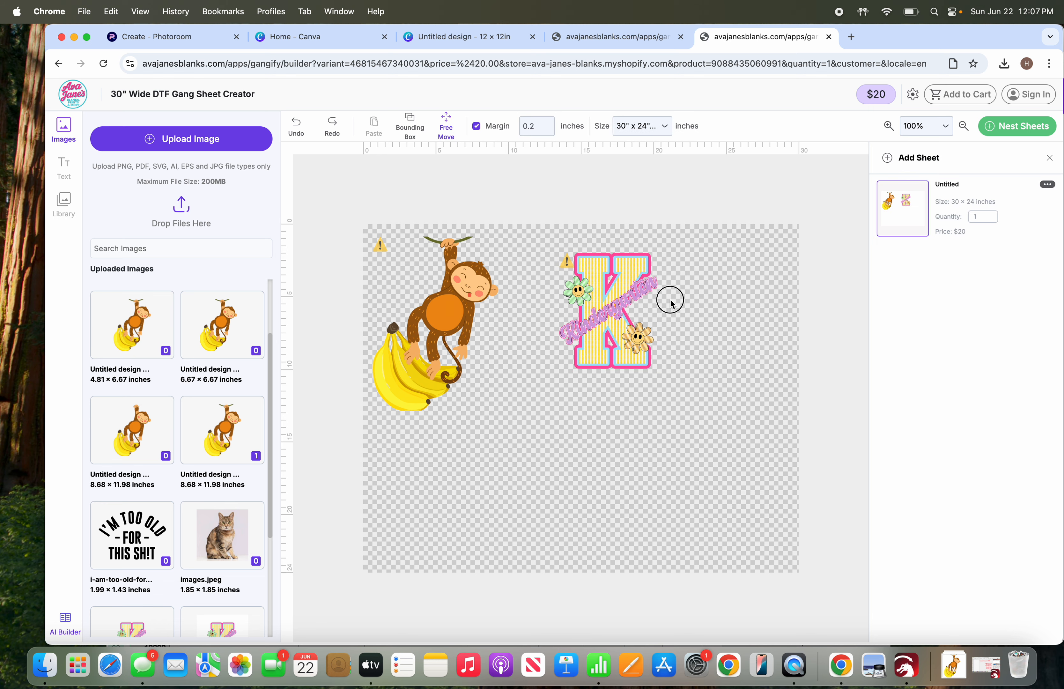
click(606, 298)
drag(606, 298, 739, 274)
click(643, 295)
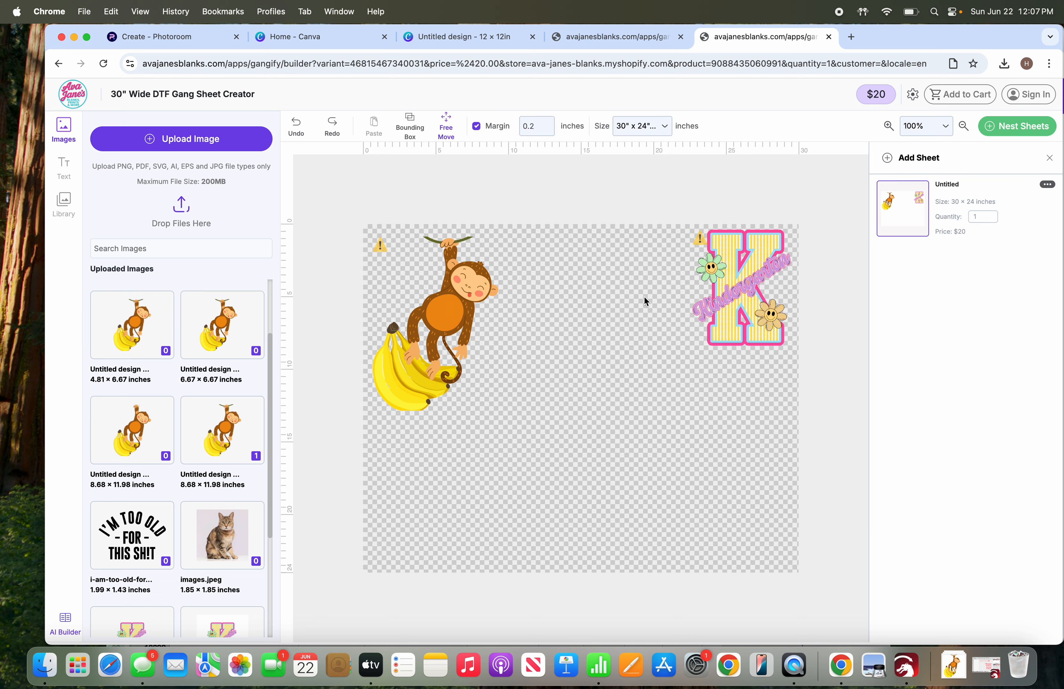
Open the store's gallery library and search its images for "school"
click(63, 203)
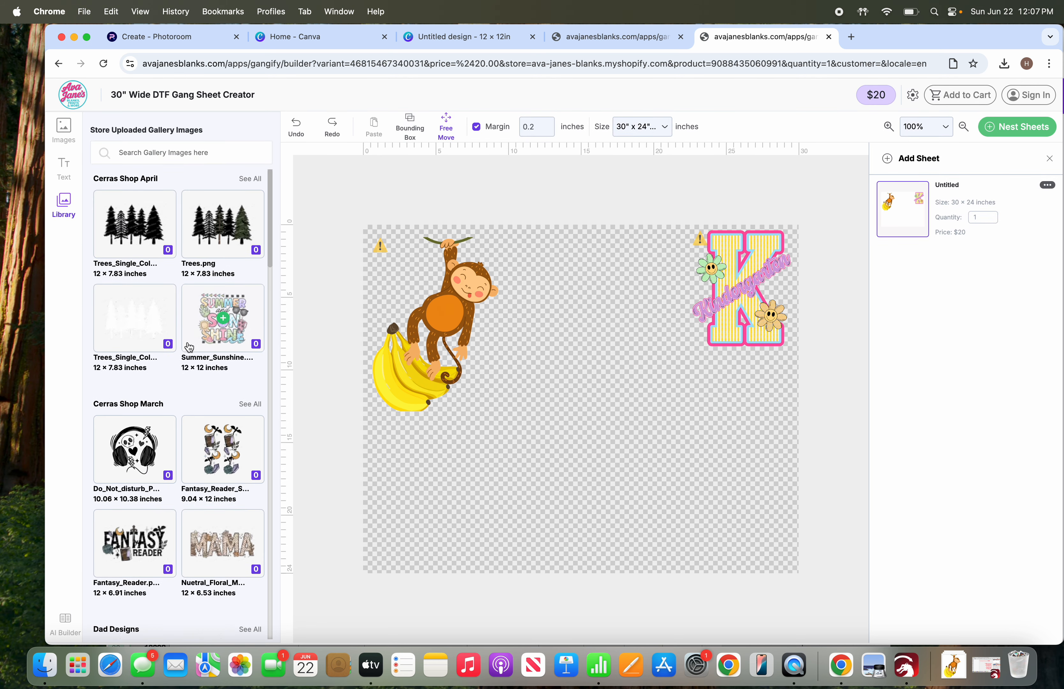
scroll(189, 347, down, 10)
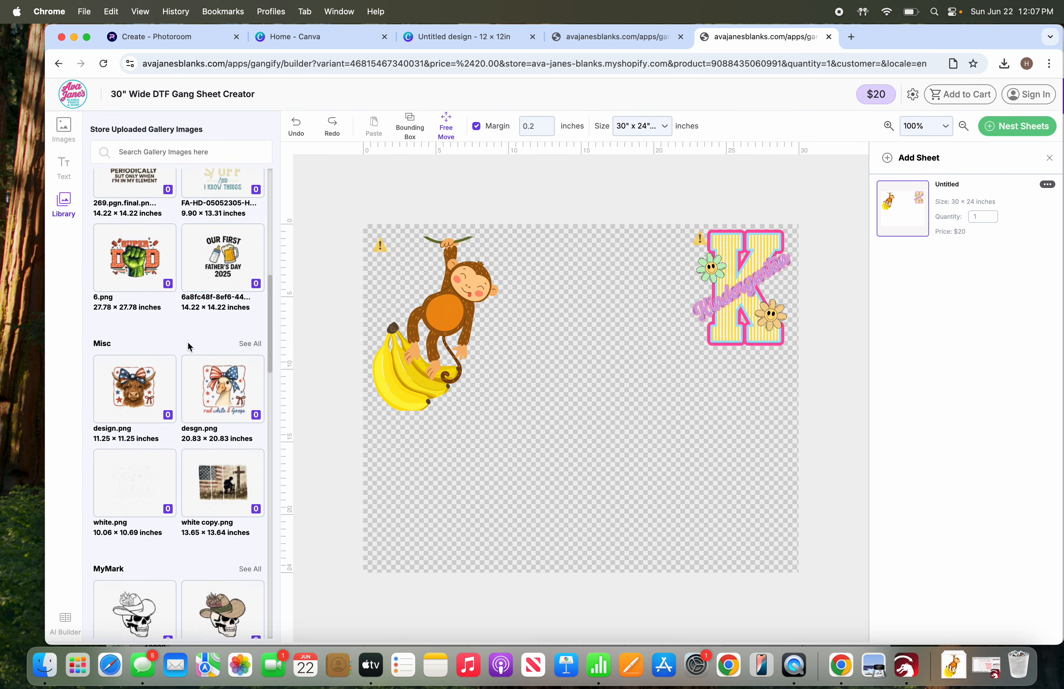
click(187, 152)
text(school)
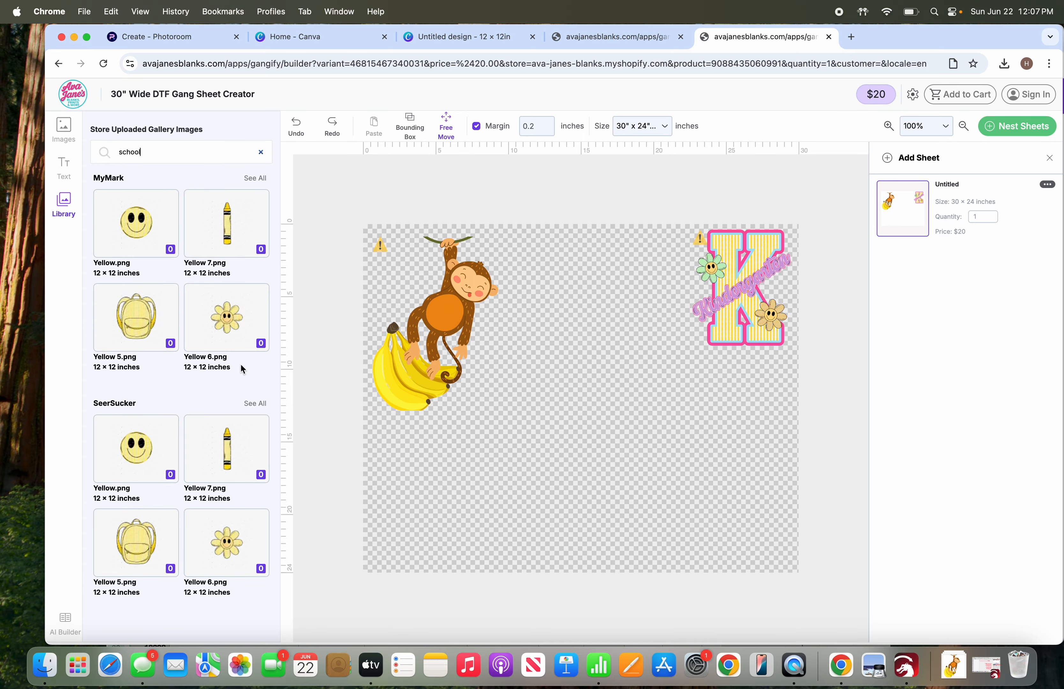
Add the pink-outlined Kindergarten_.png K from the full MyMark collection and place it at about X 9.78, Y 5.57
click(255, 178)
scroll(219, 358, down, 10)
scroll(218, 358, down, 10)
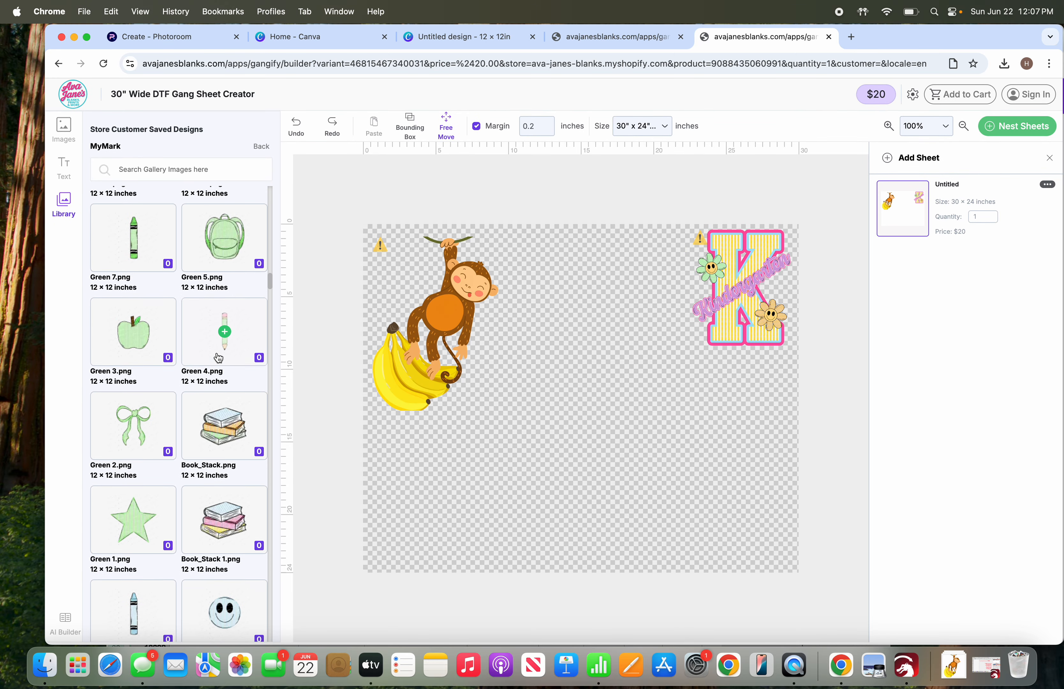
scroll(218, 358, down, 15)
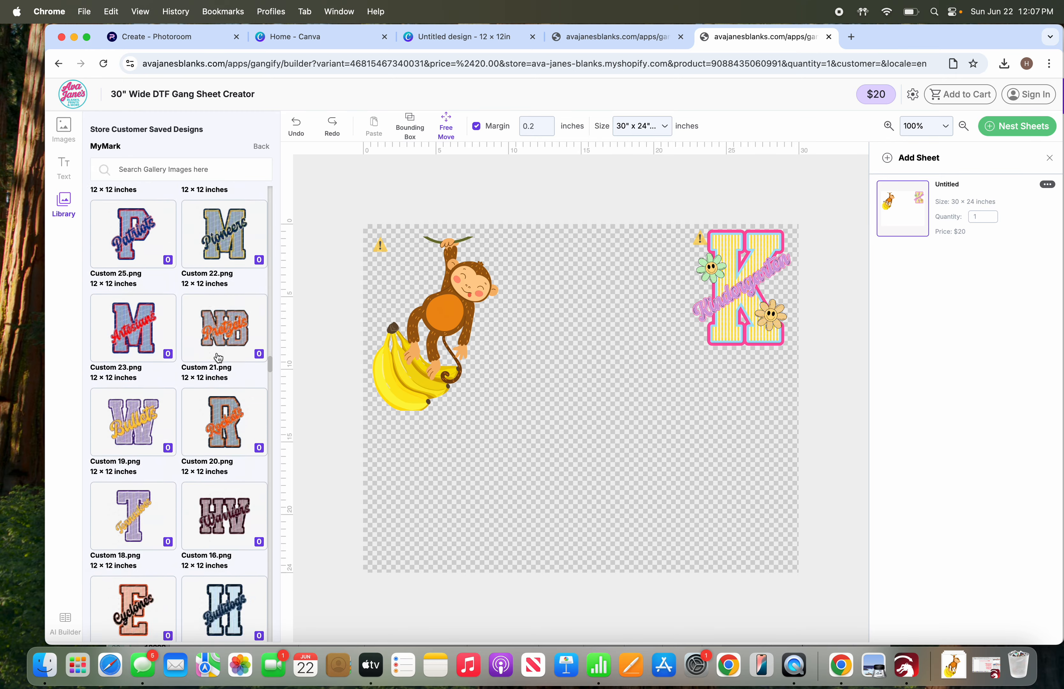
scroll(219, 358, down, 15)
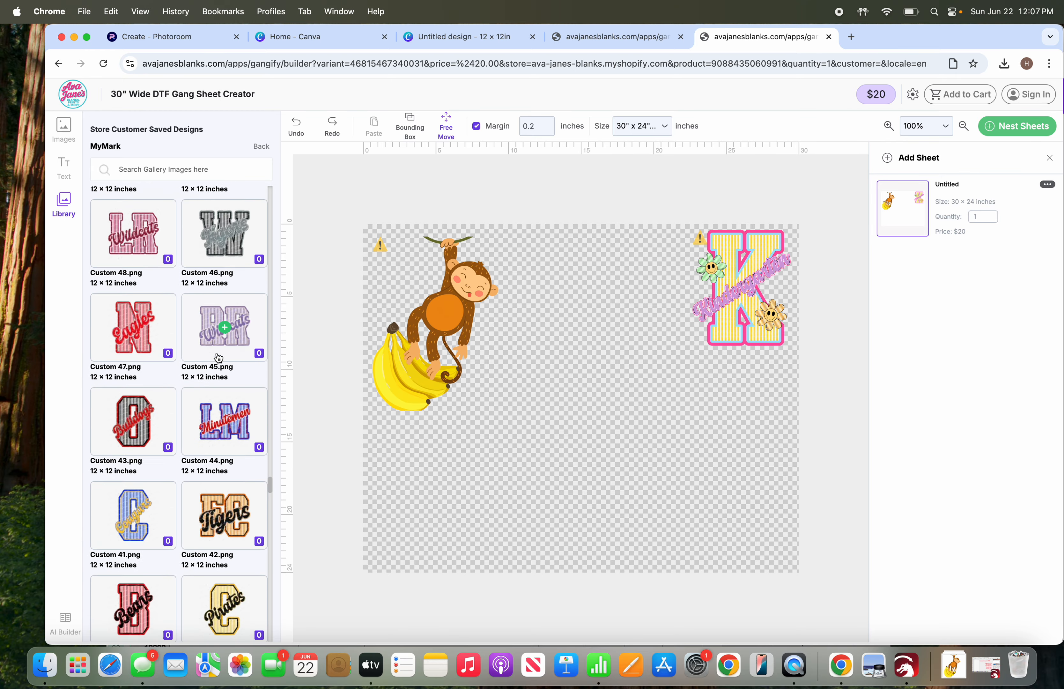
scroll(219, 358, down, 15)
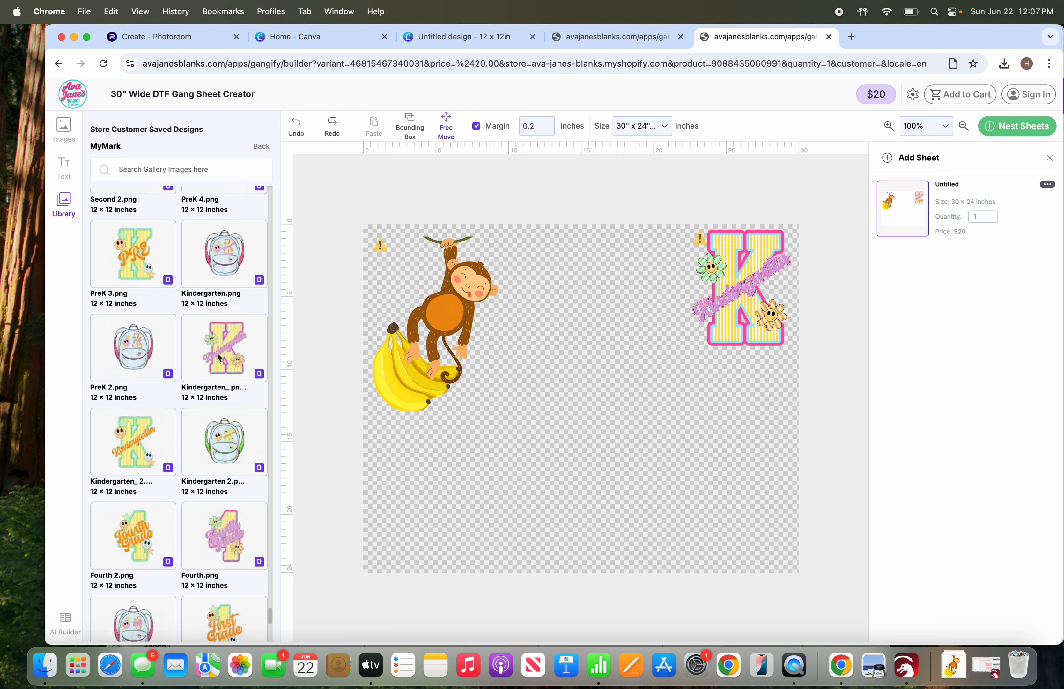
scroll(219, 358, up, 5)
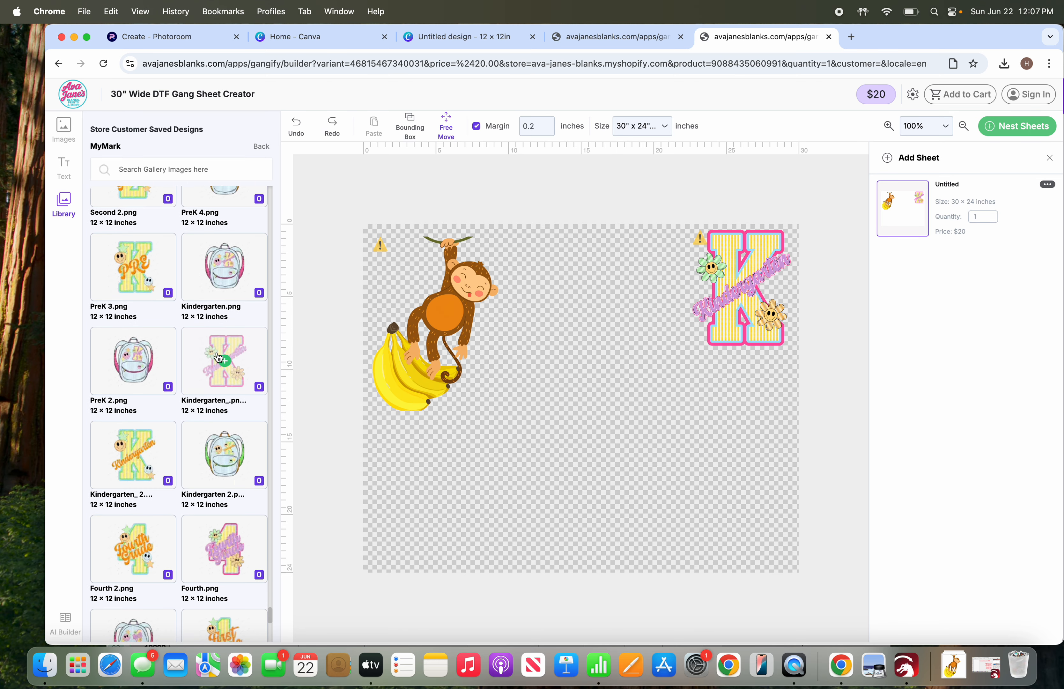
click(204, 343)
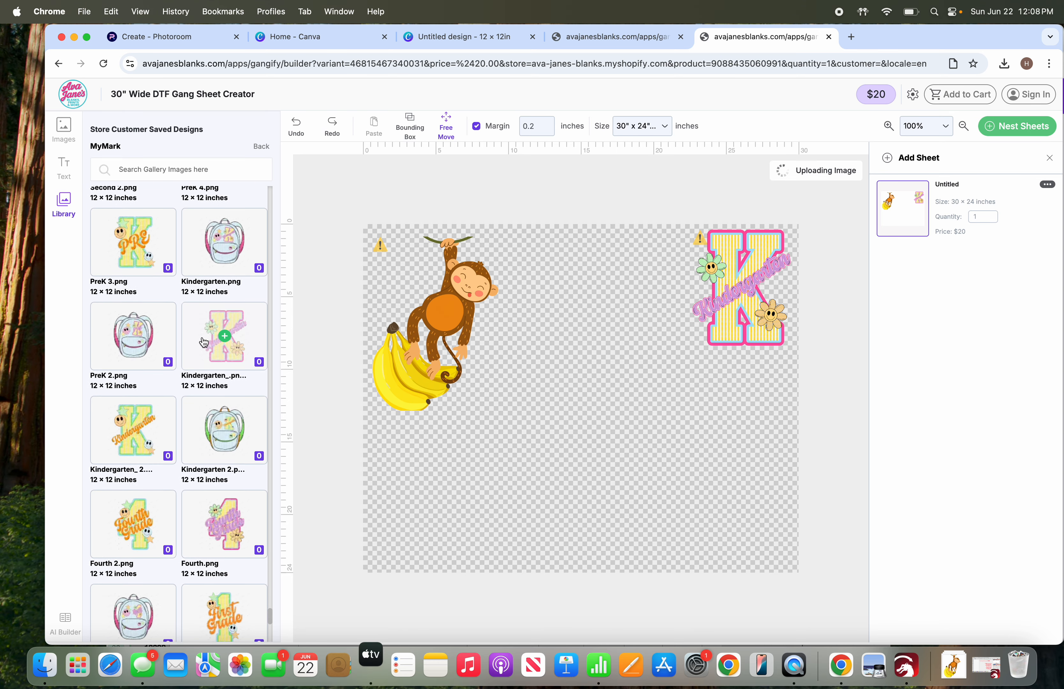
drag(609, 327, 613, 395)
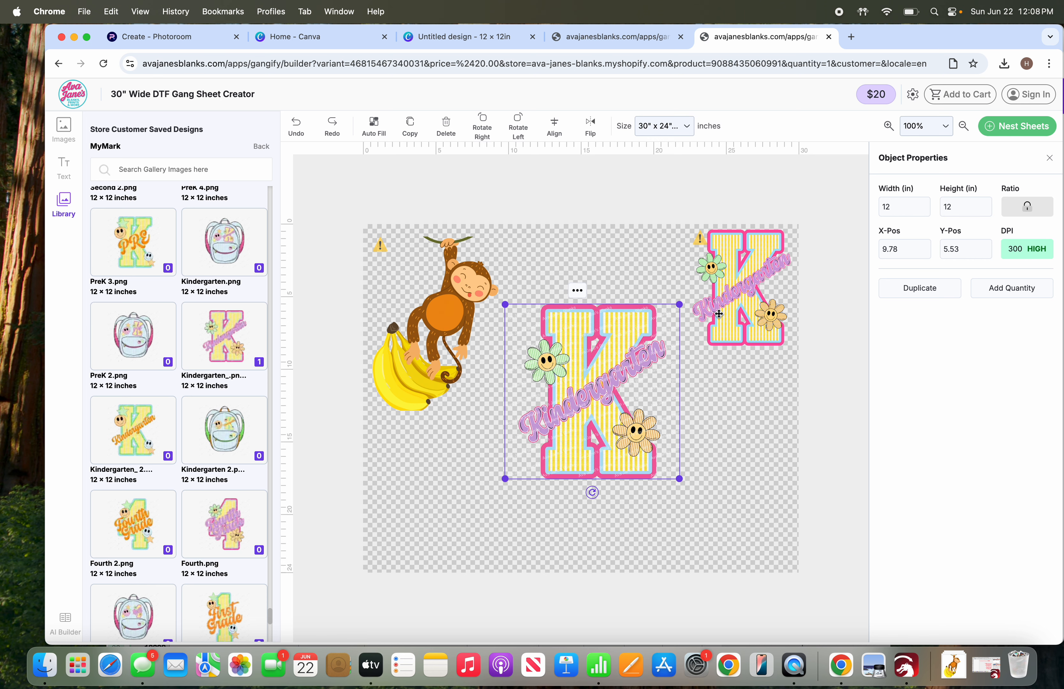
drag(561, 406, 589, 423)
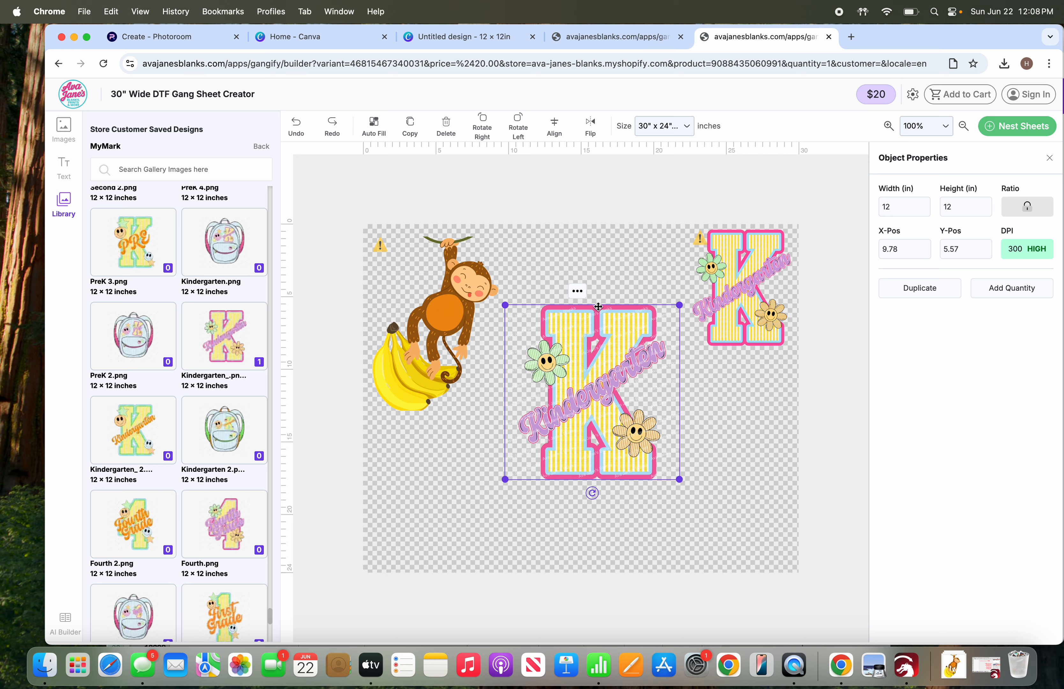
Set the gallery K's height to 8 inches, check its available actions, and keep it selected
double_click(954, 206)
text(8)
key(Tab)
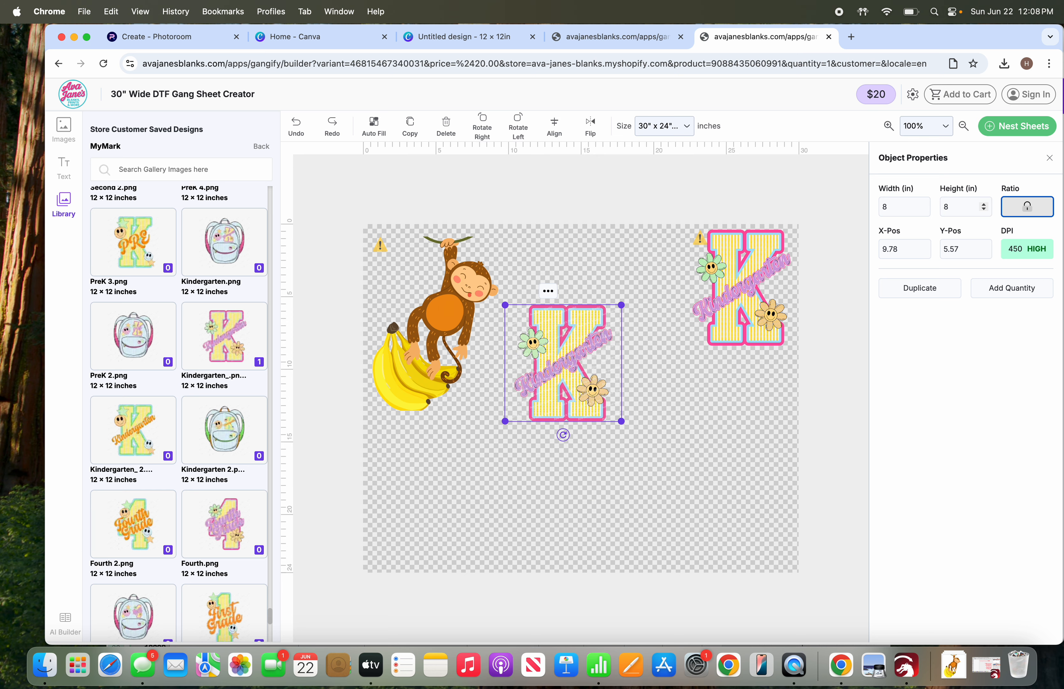
click(548, 291)
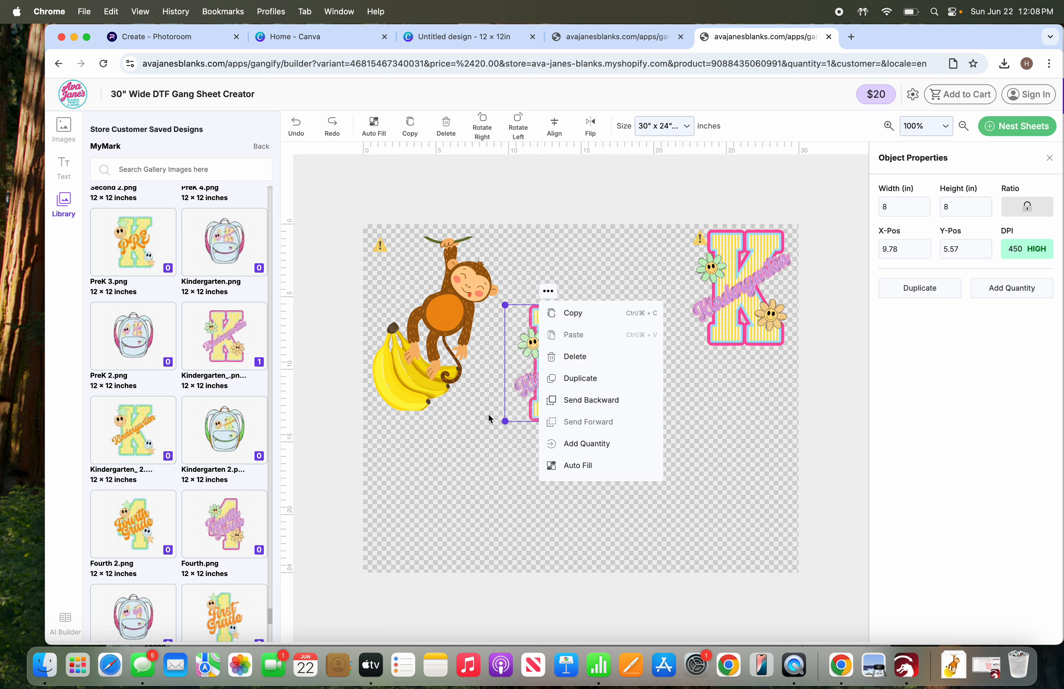
click(479, 408)
click(575, 382)
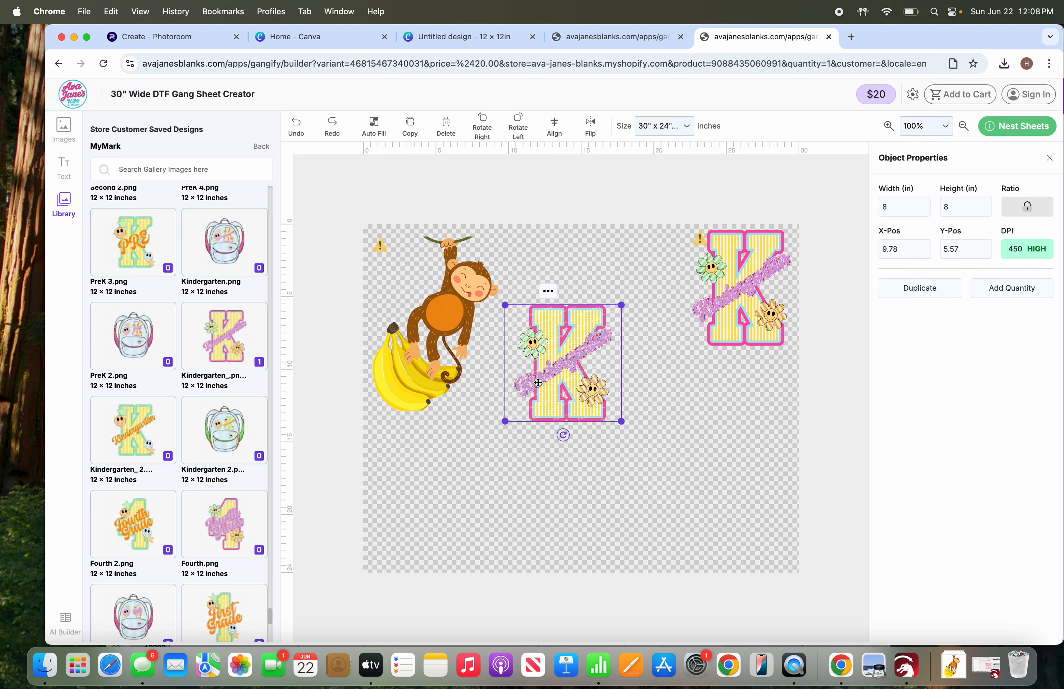
Try the orange-lettered Kindergarten_ 2.png K on the sheet and delete it
click(146, 427)
mouse_move(657, 424)
mouse_down()
mouse_move(627, 393)
mouse_move(648, 373)
mouse_move(641, 438)
mouse_up()
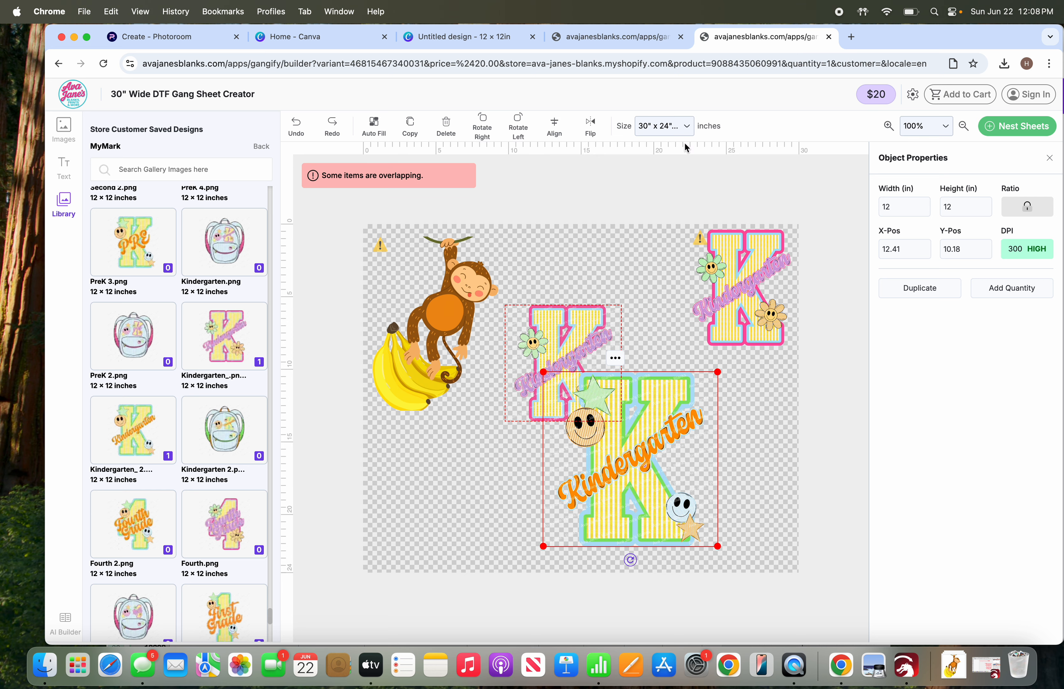
click(451, 122)
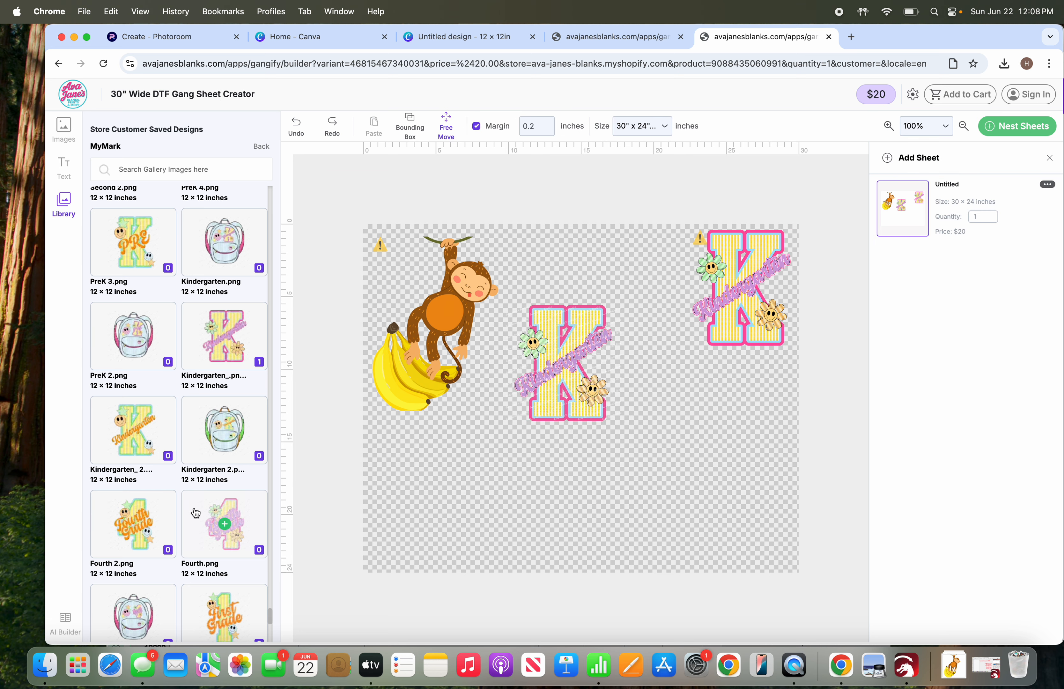
Try the purple Fourth.png grade design on the sheet and delete it
scroll(196, 513, down, 3)
click(201, 468)
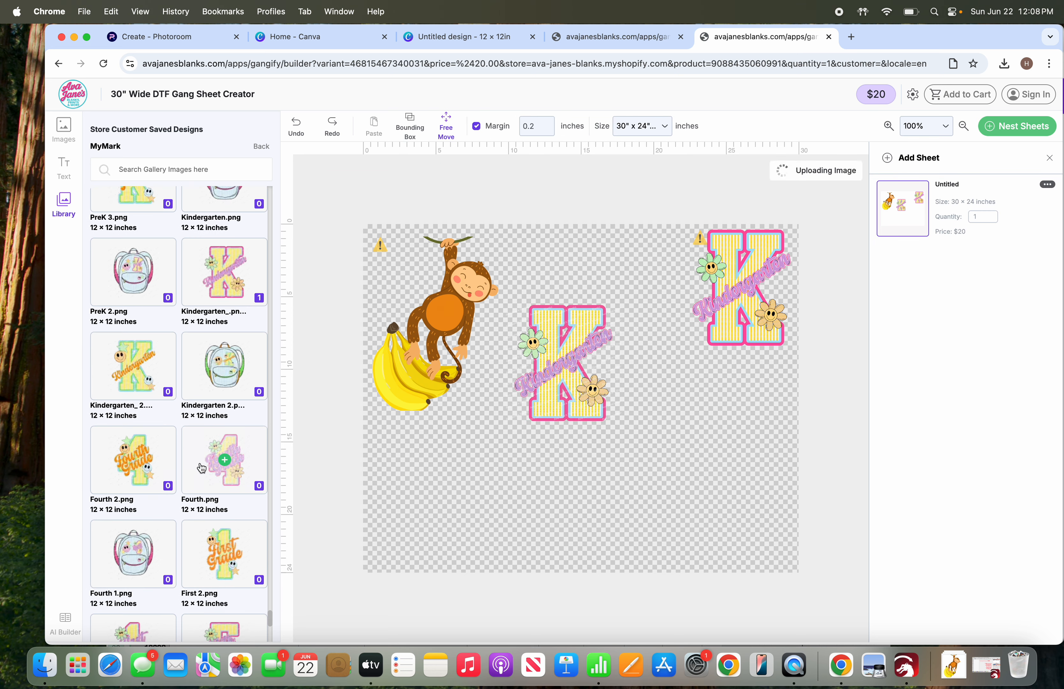
drag(653, 455, 573, 415)
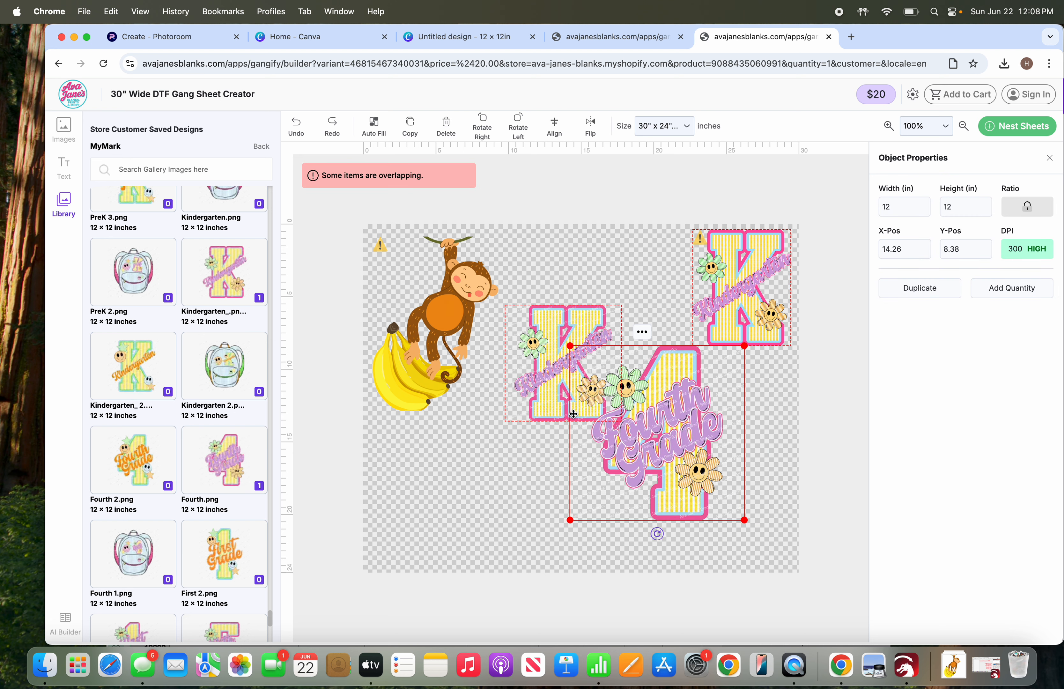
click(446, 127)
Add the Kindergarten 2.png backpack from the MyMark collection and scale it to about 9.27 inches square
scroll(215, 381, down, 3)
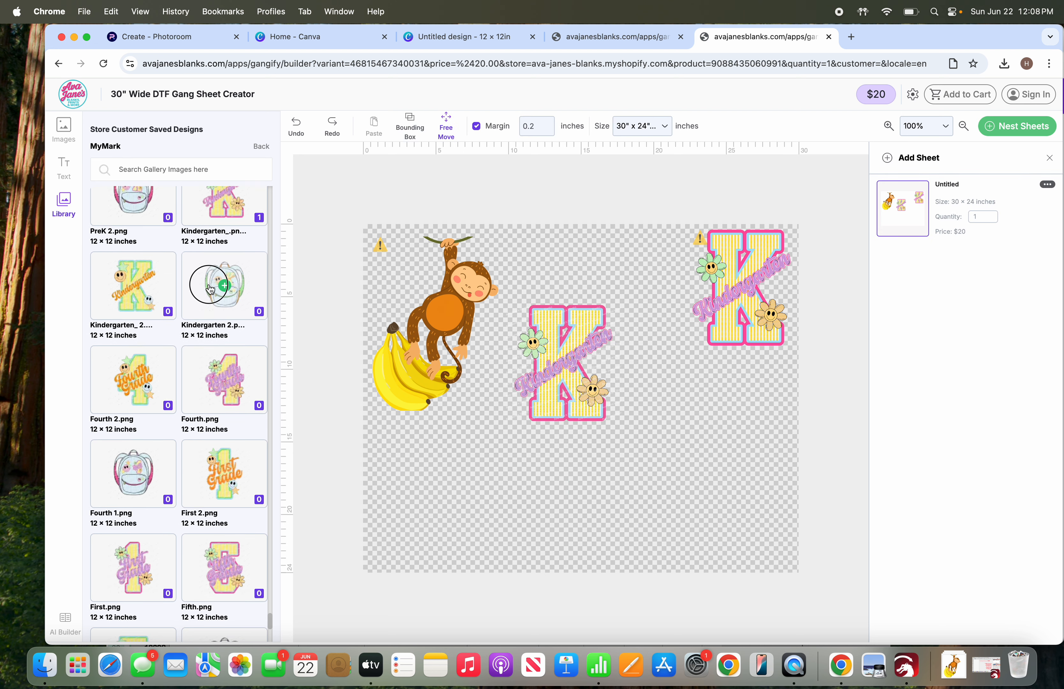
click(224, 285)
drag(650, 408, 659, 411)
click(638, 356)
click(647, 317)
drag(671, 448, 603, 374)
drag(675, 476, 639, 434)
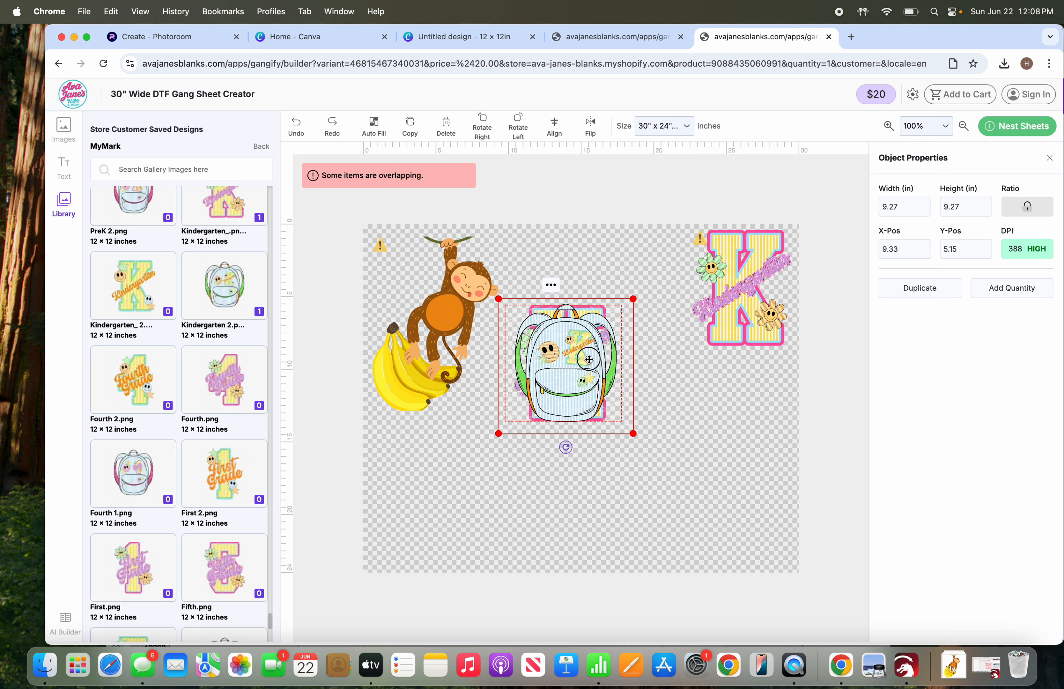
Move the backpack clear of the gallery K to about X 19.1, Y 10.5 and deselect it
drag(591, 360, 736, 434)
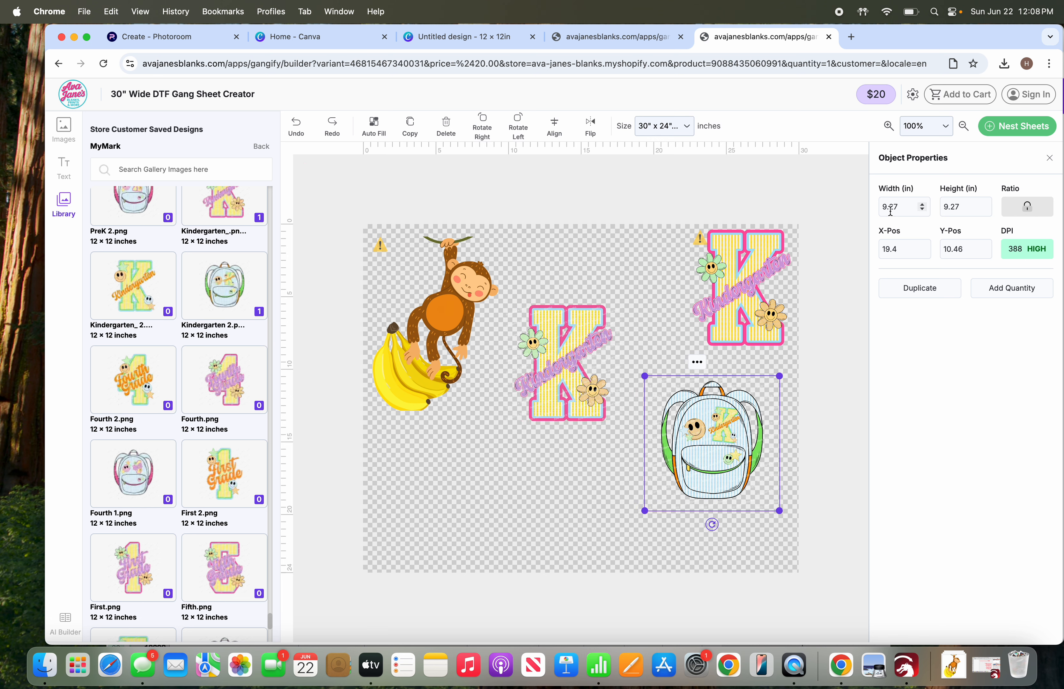
click(721, 439)
mouse_move(720, 439)
mouse_down()
mouse_move(691, 437)
mouse_move(716, 439)
mouse_up()
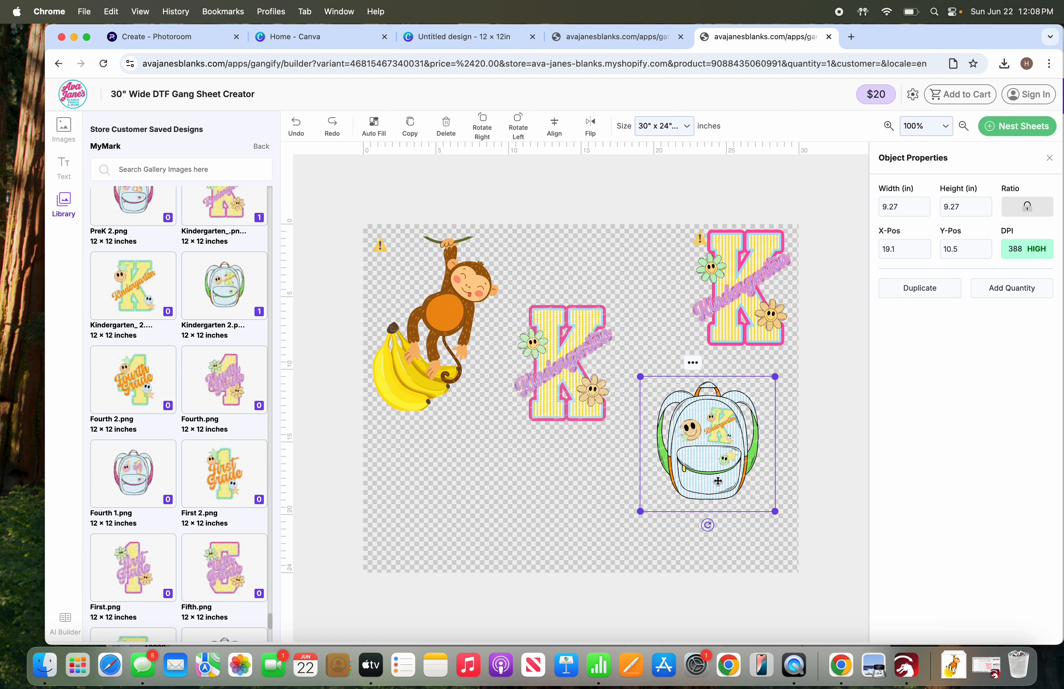
click(442, 326)
click(539, 501)
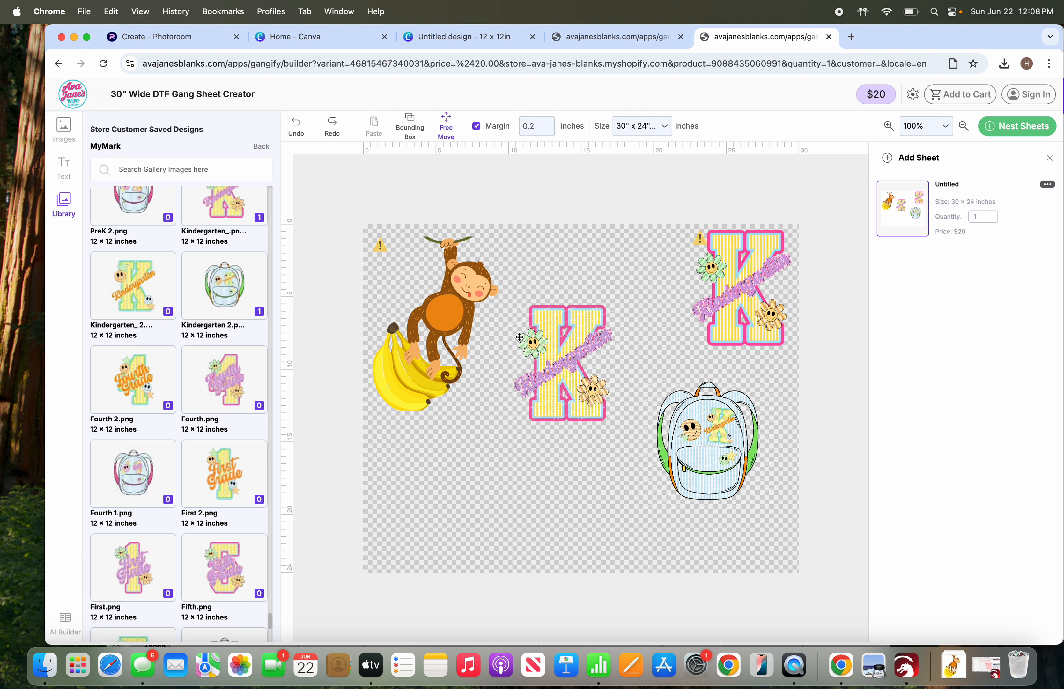
click(530, 462)
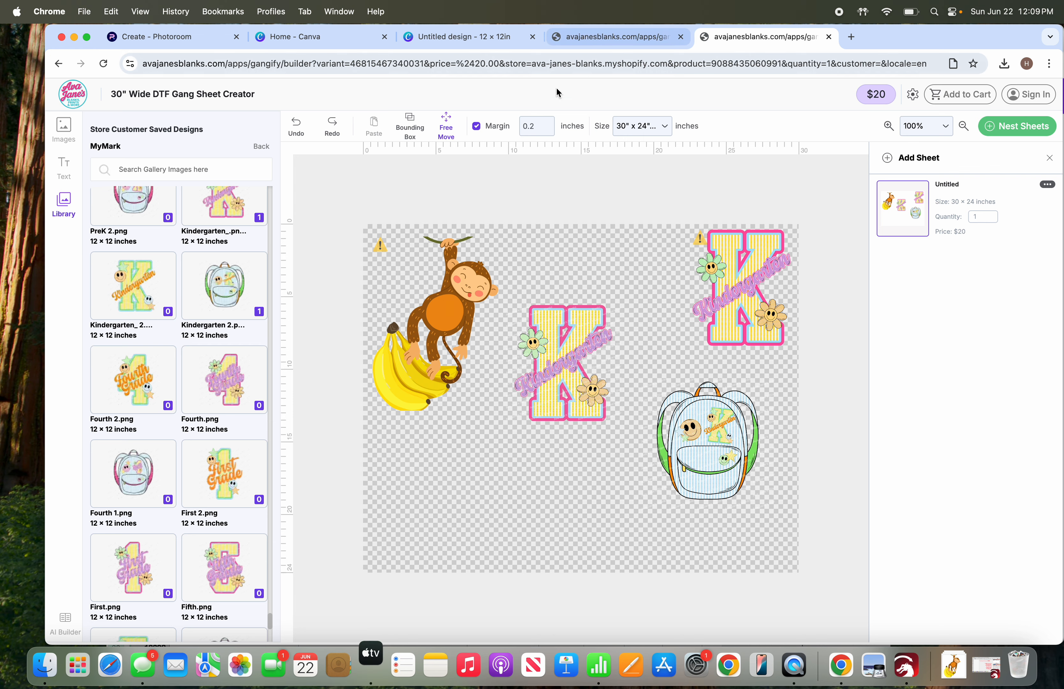
Look through more MyMark gallery designs, and return to the uploaded images to examine the remaining ones
scroll(134, 313, up, 10)
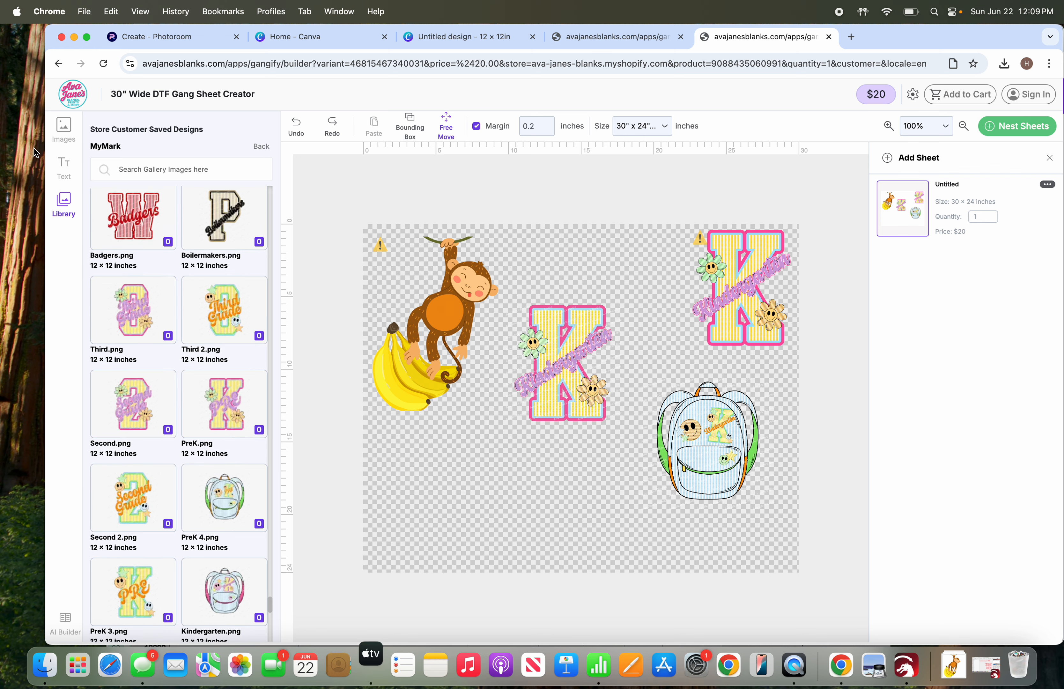
scroll(129, 282, down, 10)
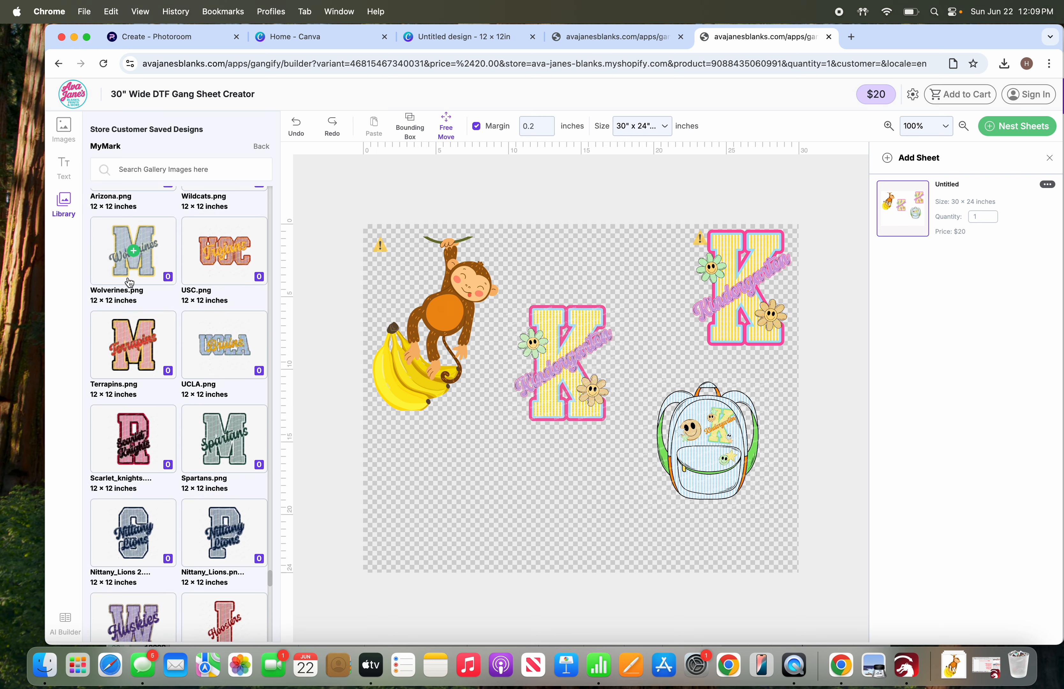
scroll(130, 282, up, 3)
click(64, 129)
scroll(237, 330, down, 3)
scroll(238, 331, down, 3)
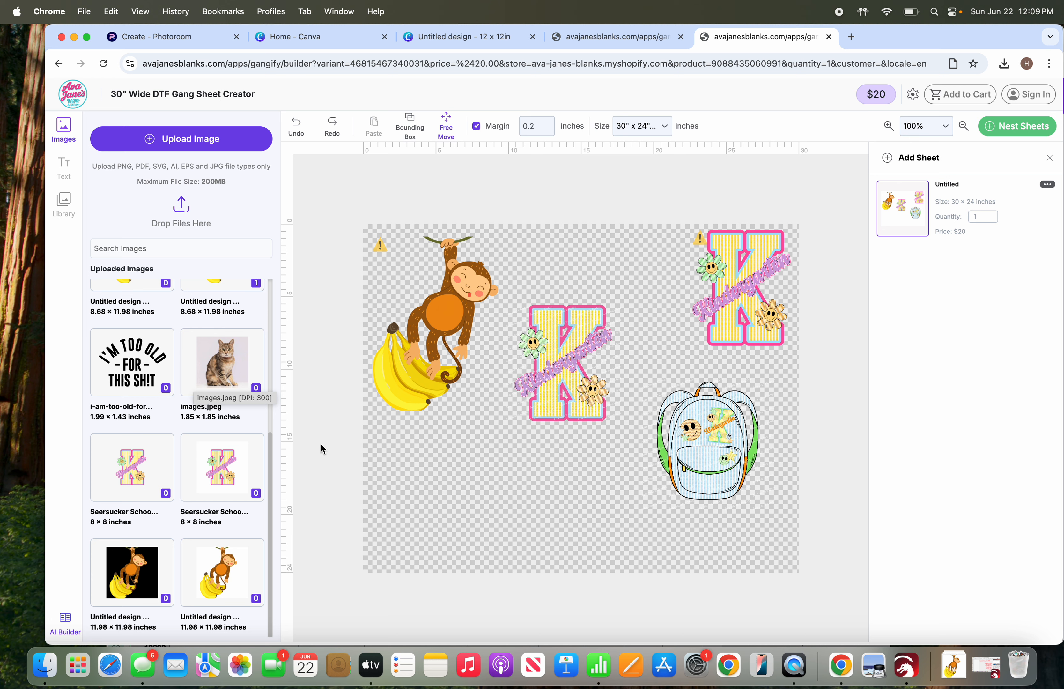
mouse_move(212, 361)
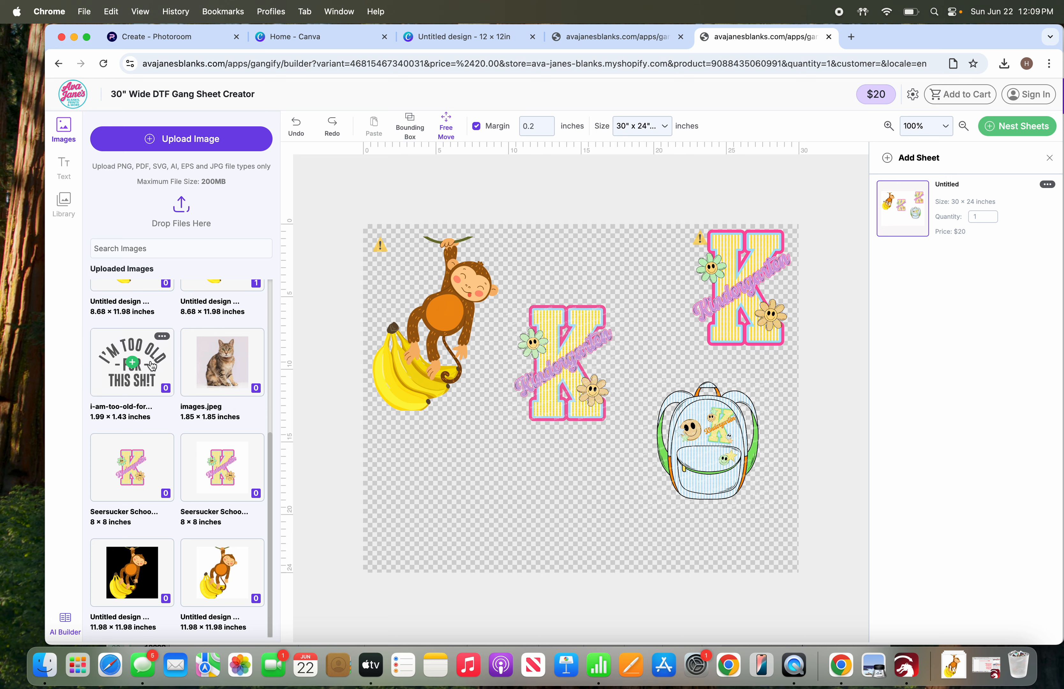
Move the gallery K beside the upper-right K and the backpack below them to about X 21.43, Y 8.38
drag(558, 361, 628, 287)
drag(705, 451, 738, 423)
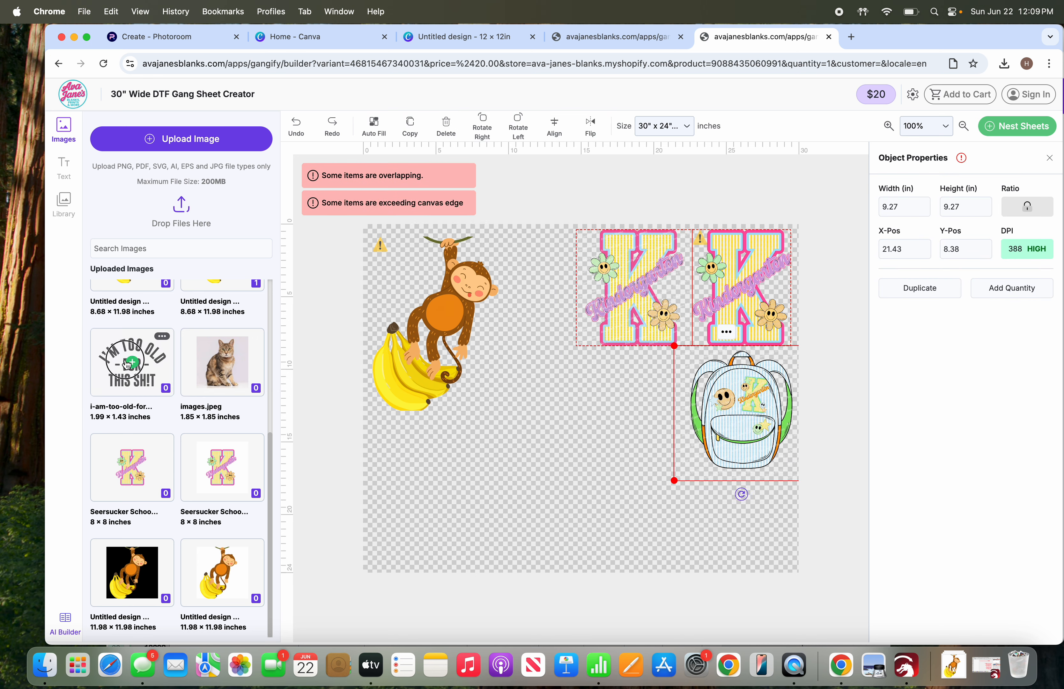
Add the uploaded black "I'm too old" text design at about X 6.83, Y 13.29, enlarged to about 13.31 × 9.58 inches
drag(133, 363, 640, 554)
drag(583, 501, 550, 489)
Preview replacing black #000000 in the uploaded "I'm too old" text design with blue #0b80e8 using Remove Color
click(560, 404)
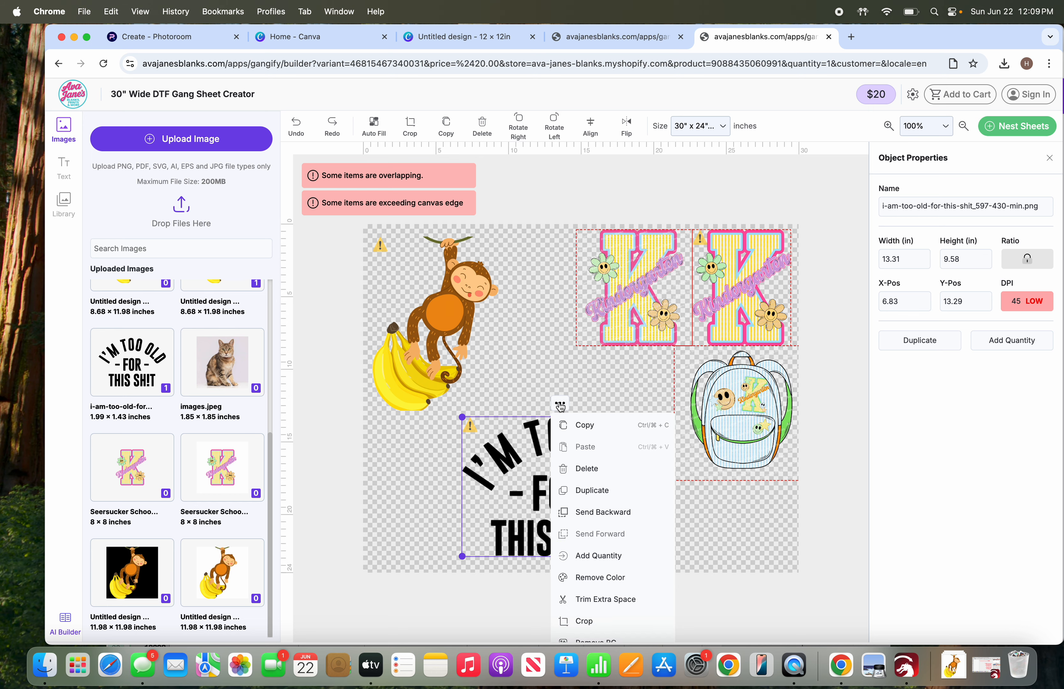
click(597, 580)
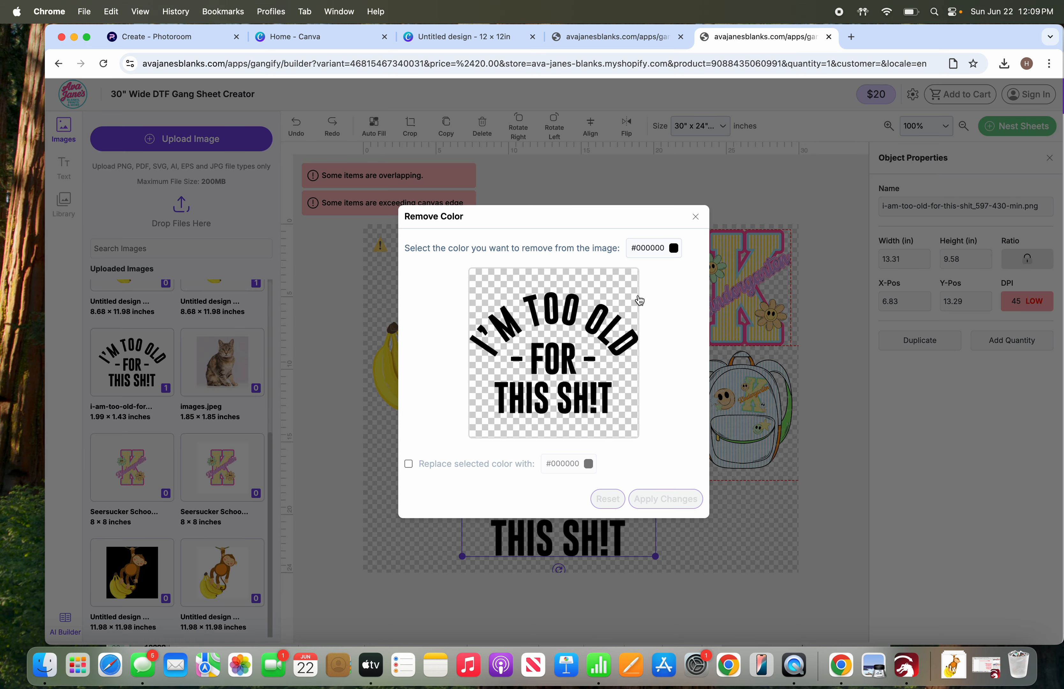
click(652, 251)
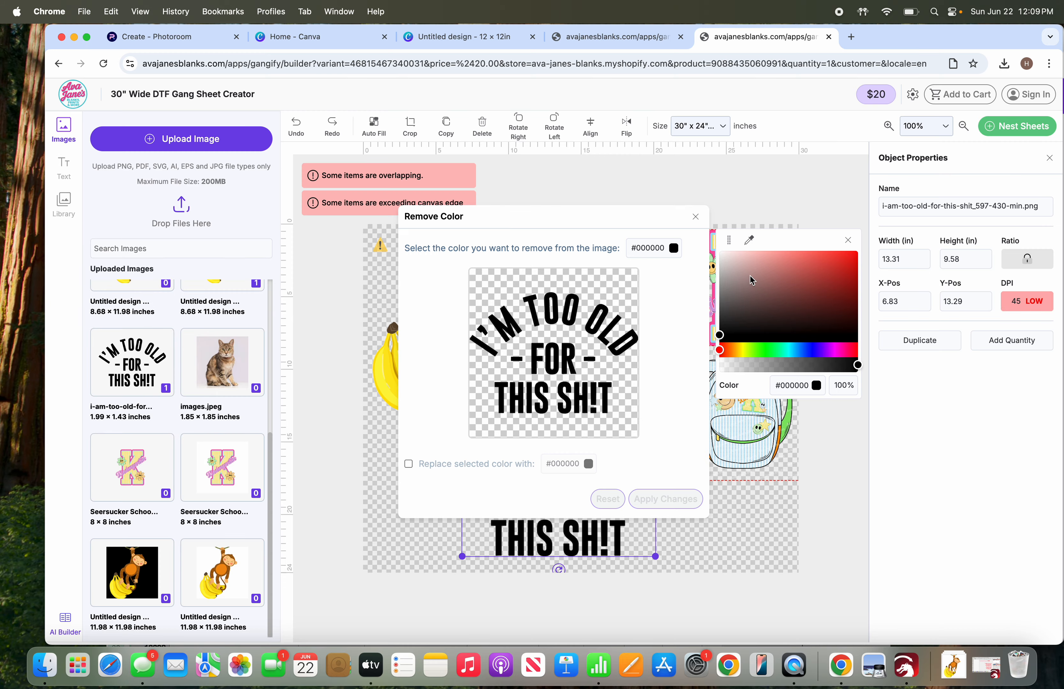
click(751, 243)
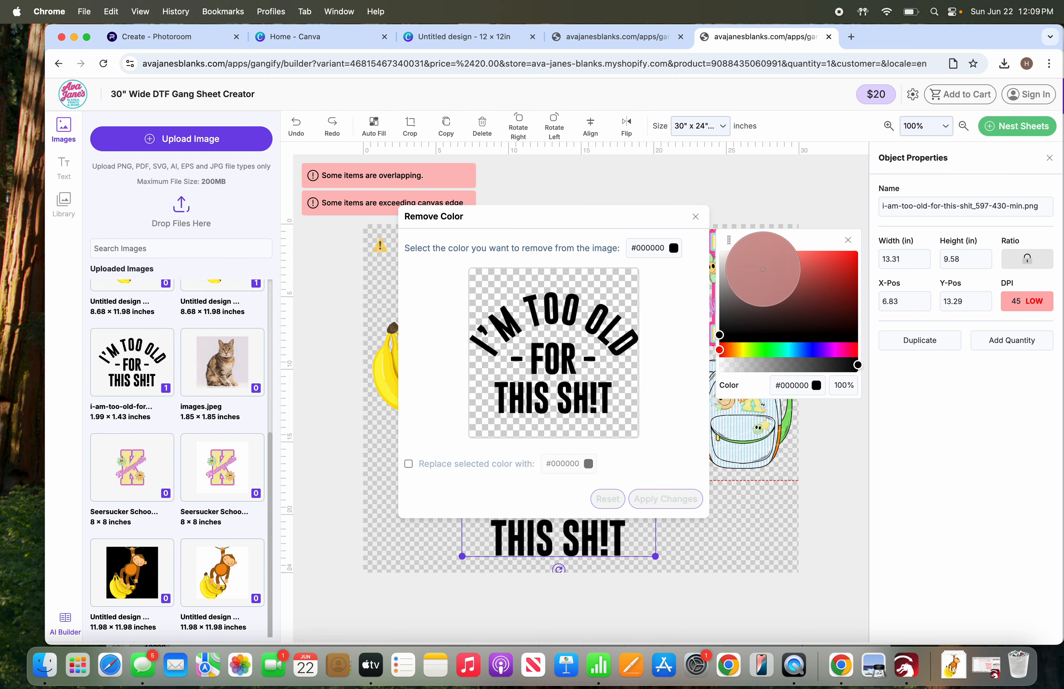
click(575, 316)
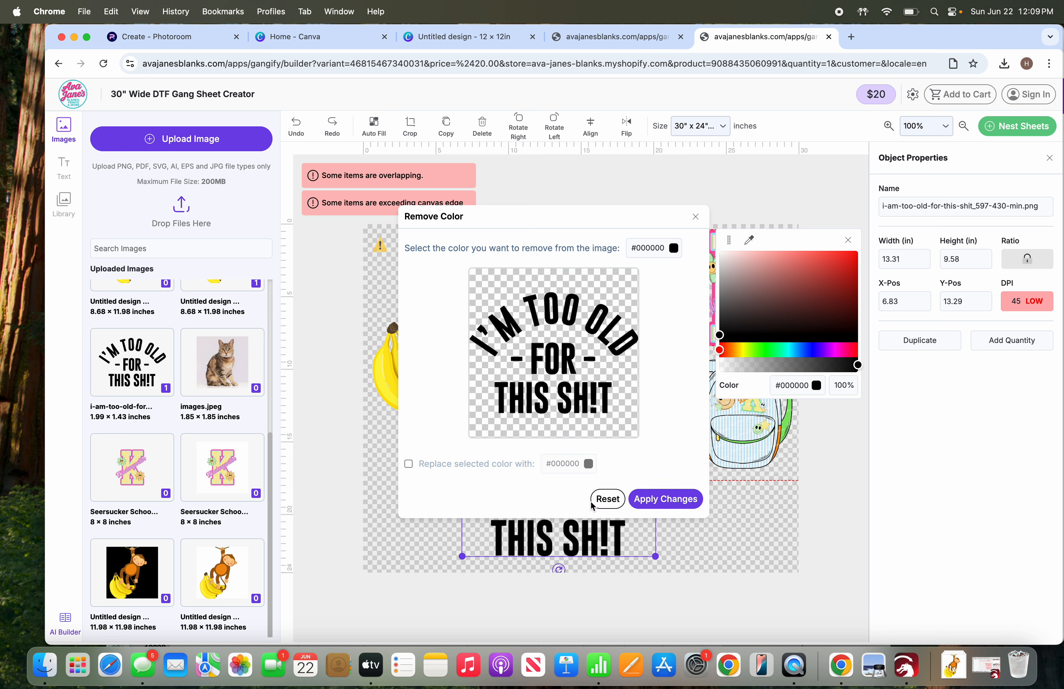
click(408, 466)
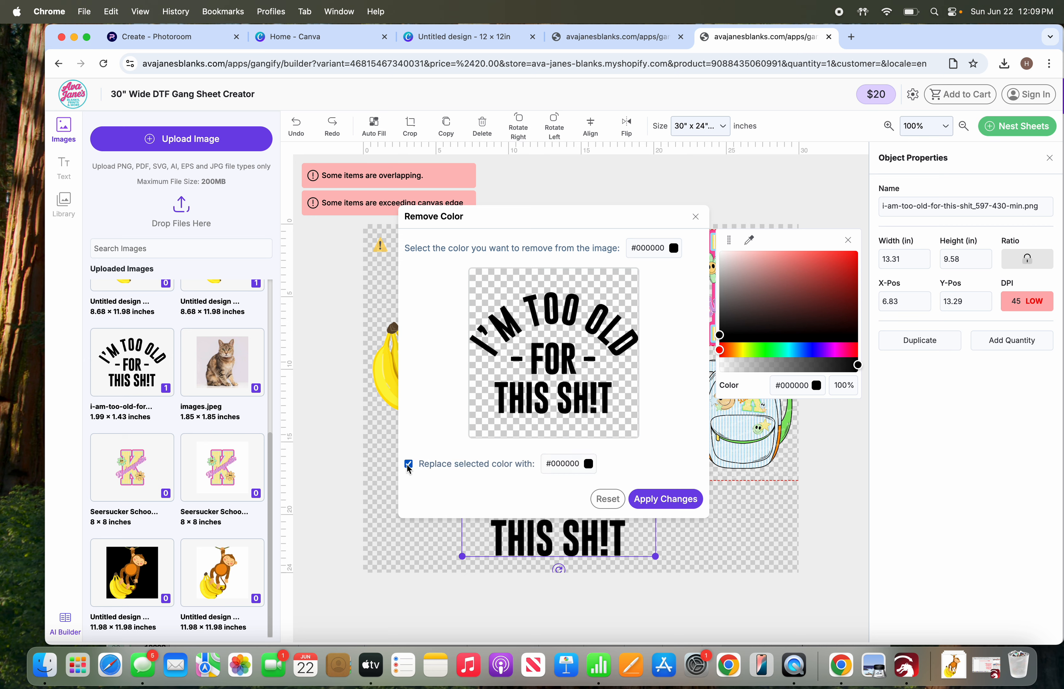
click(589, 465)
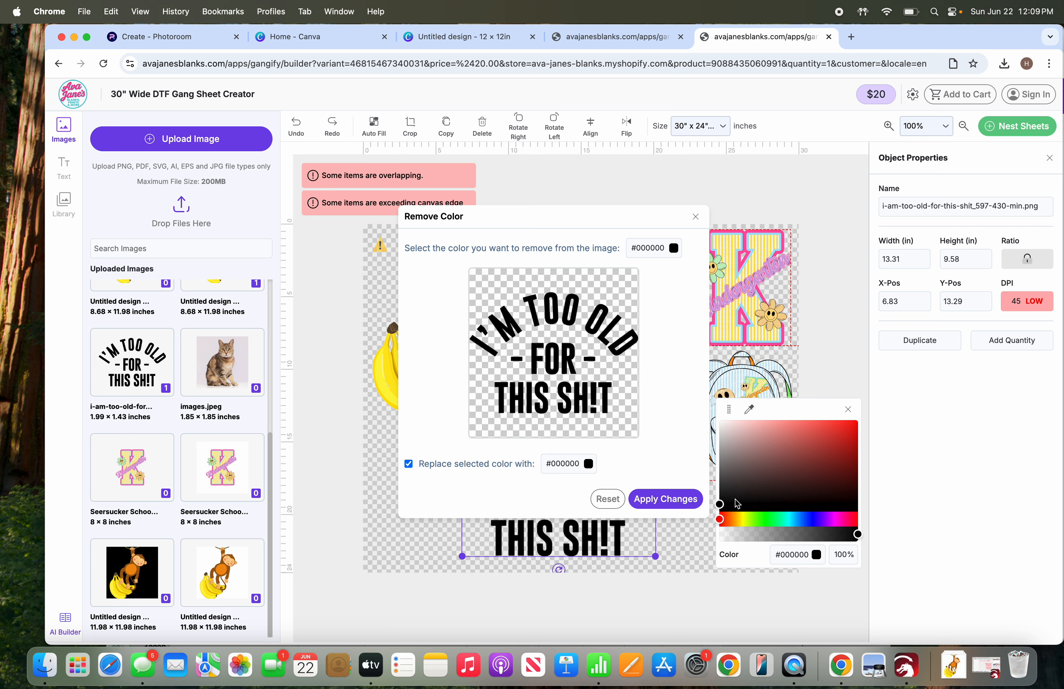
click(800, 521)
drag(724, 508, 851, 429)
click(669, 499)
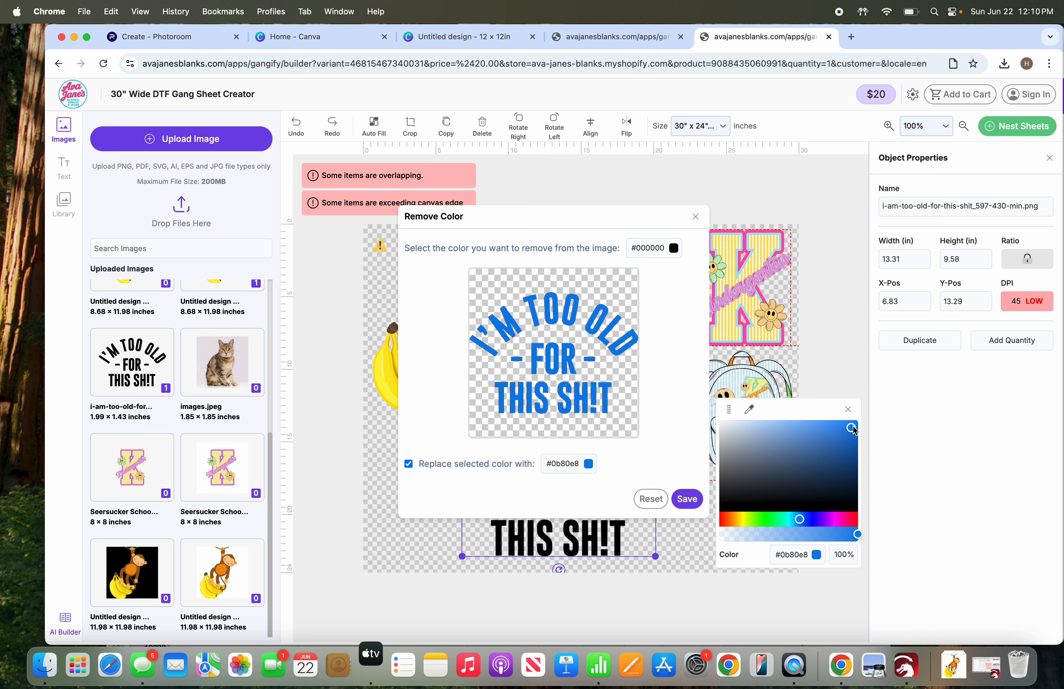
Sample the preview's blue #0a80e8, preview replacing it with white #ffffff, and close the color replacement without saving
click(747, 422)
drag(745, 427, 718, 418)
click(659, 501)
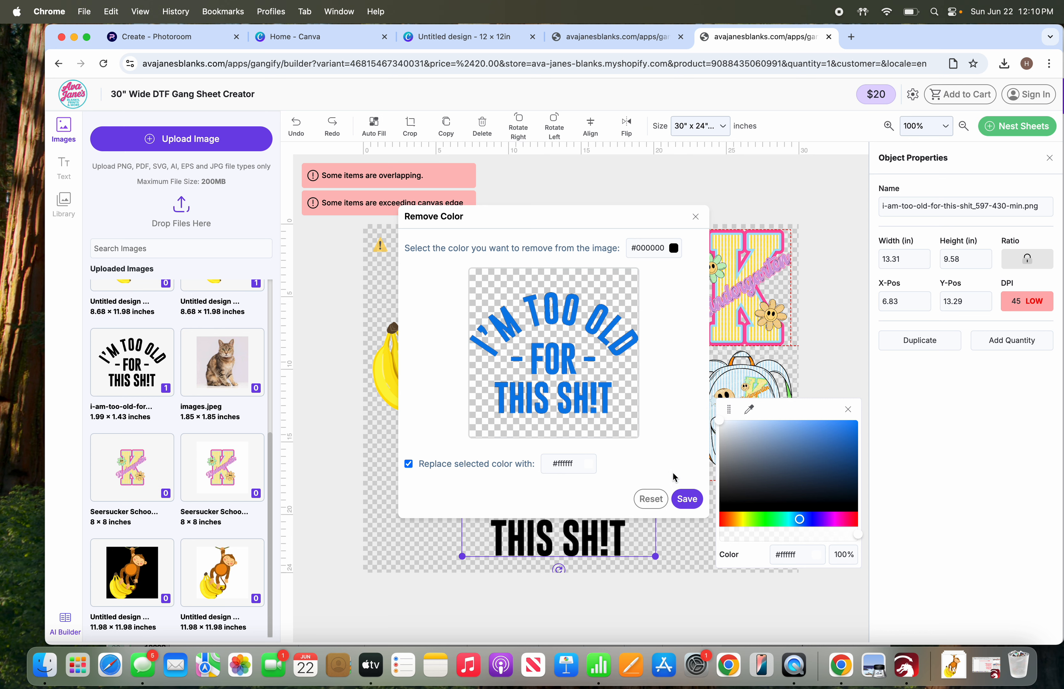
click(573, 465)
drag(720, 425, 711, 411)
click(657, 250)
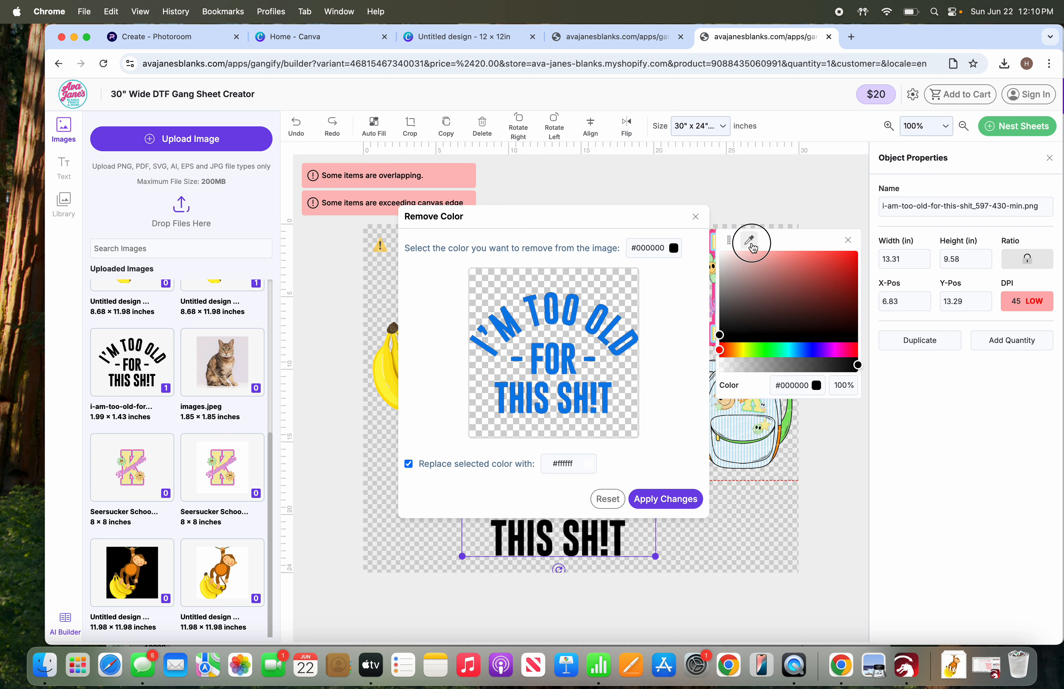
click(749, 240)
click(606, 312)
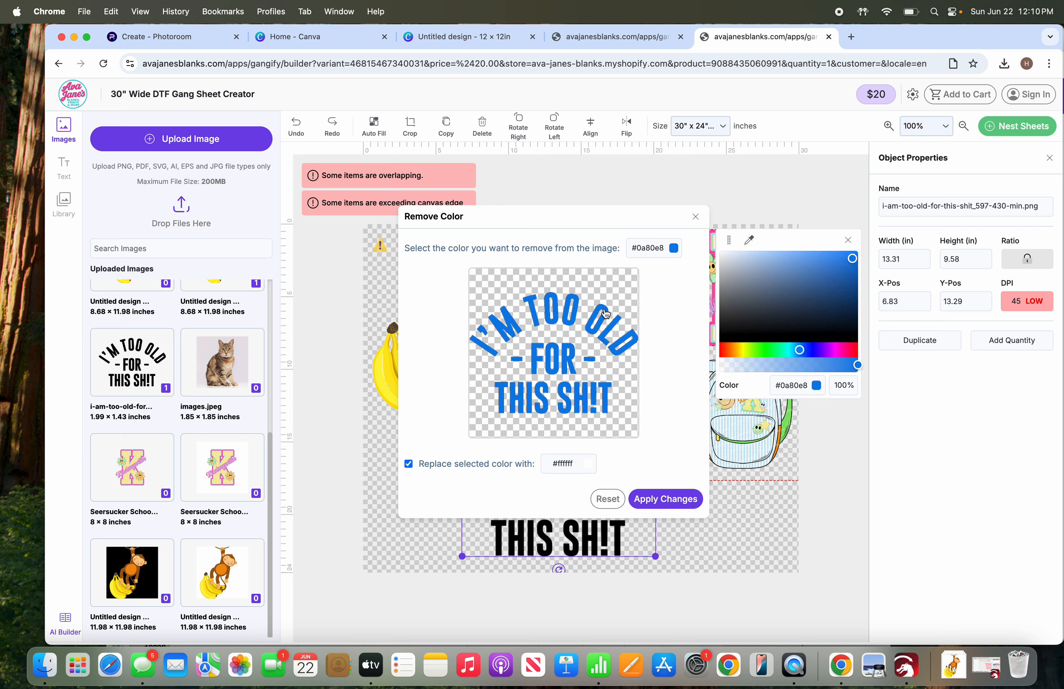
click(664, 499)
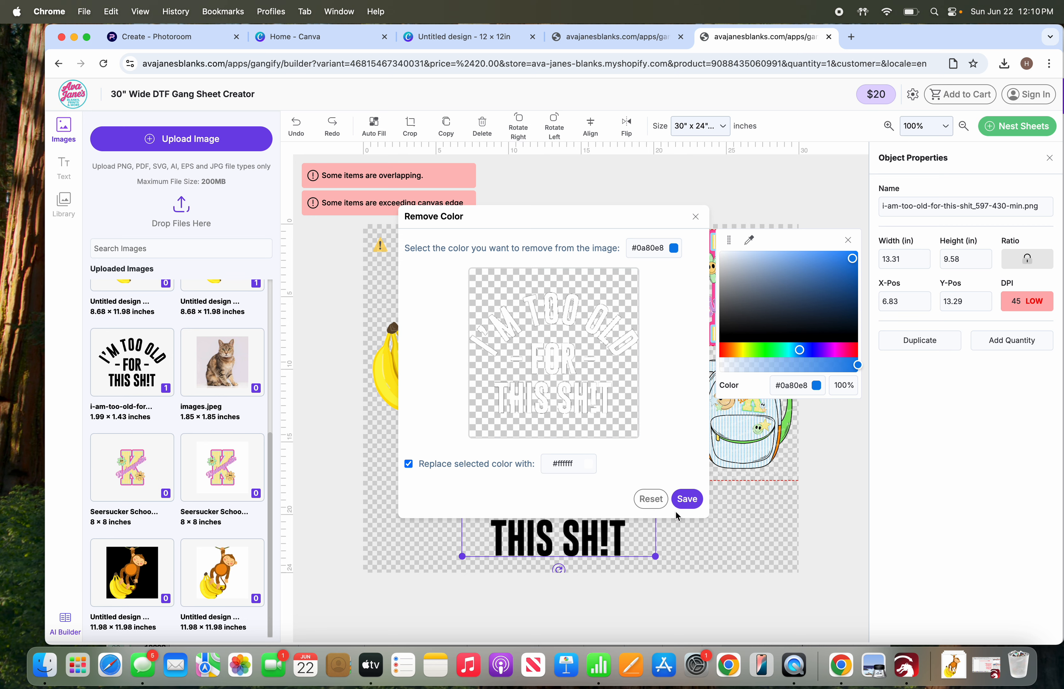
click(695, 218)
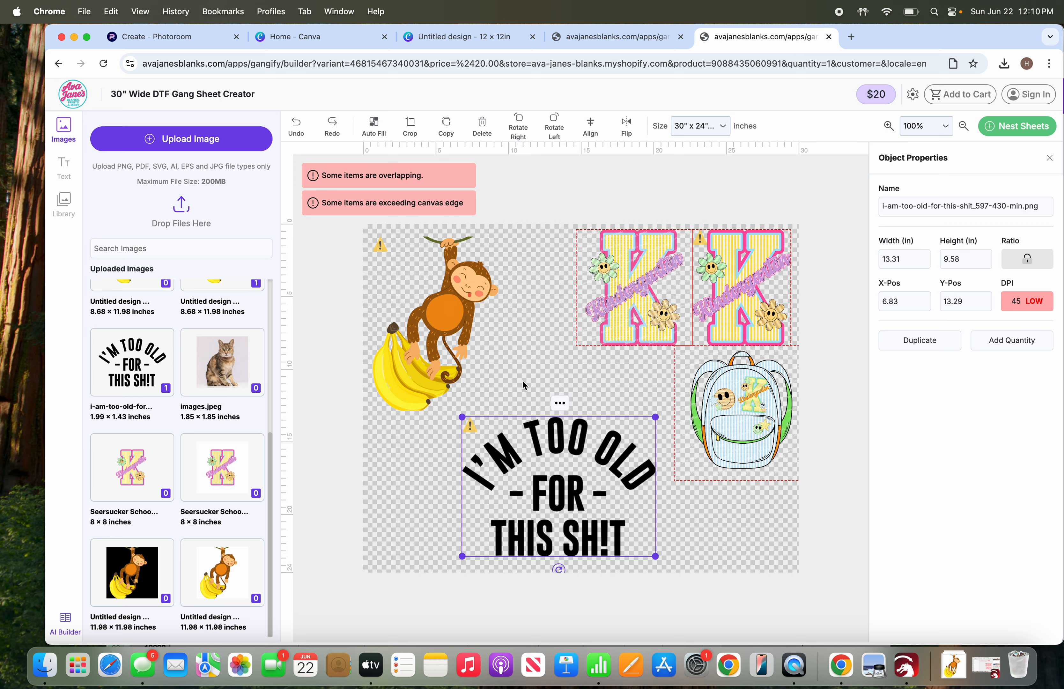
Shift the black text design to about X 5.37, Y 11.19 and delete it from the sheet
click(560, 404)
drag(510, 517, 518, 476)
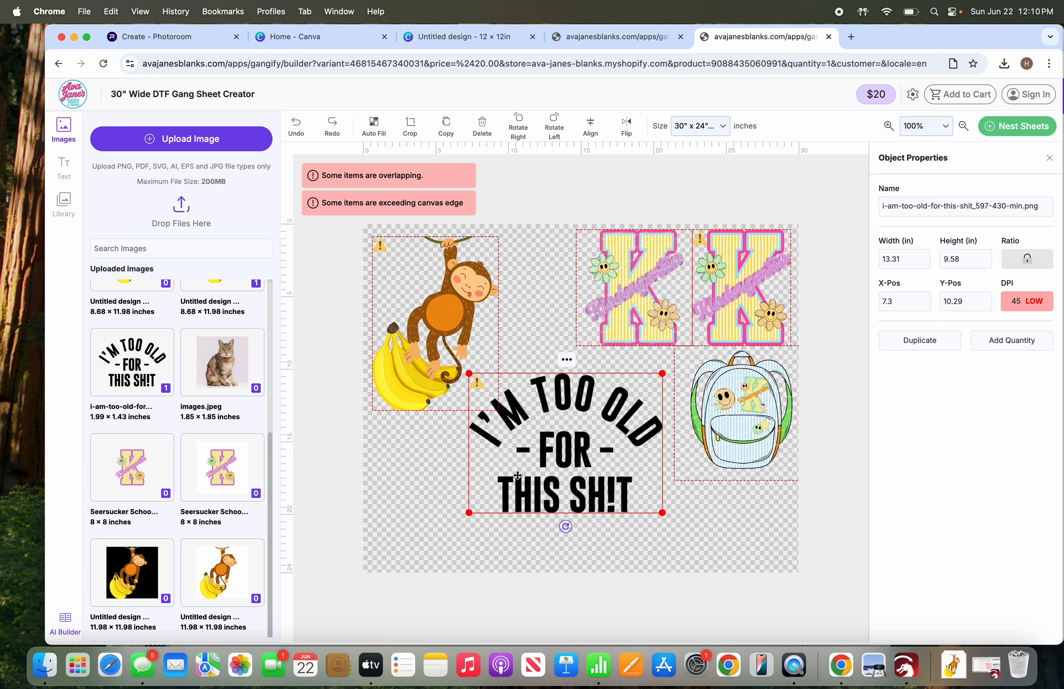
click(566, 363)
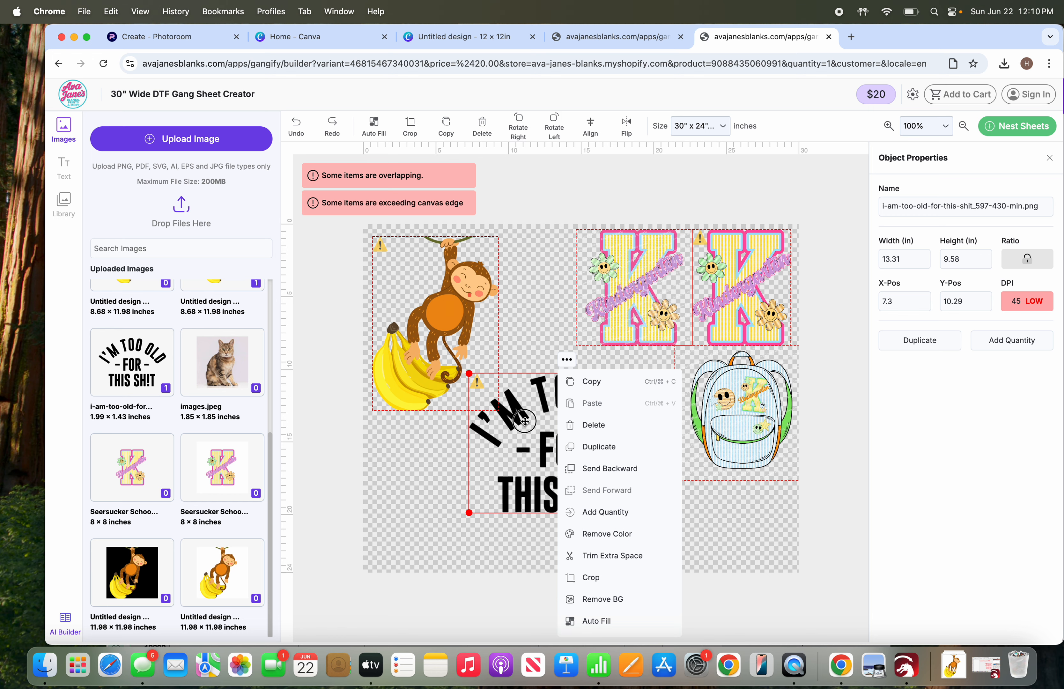
drag(531, 417, 532, 450)
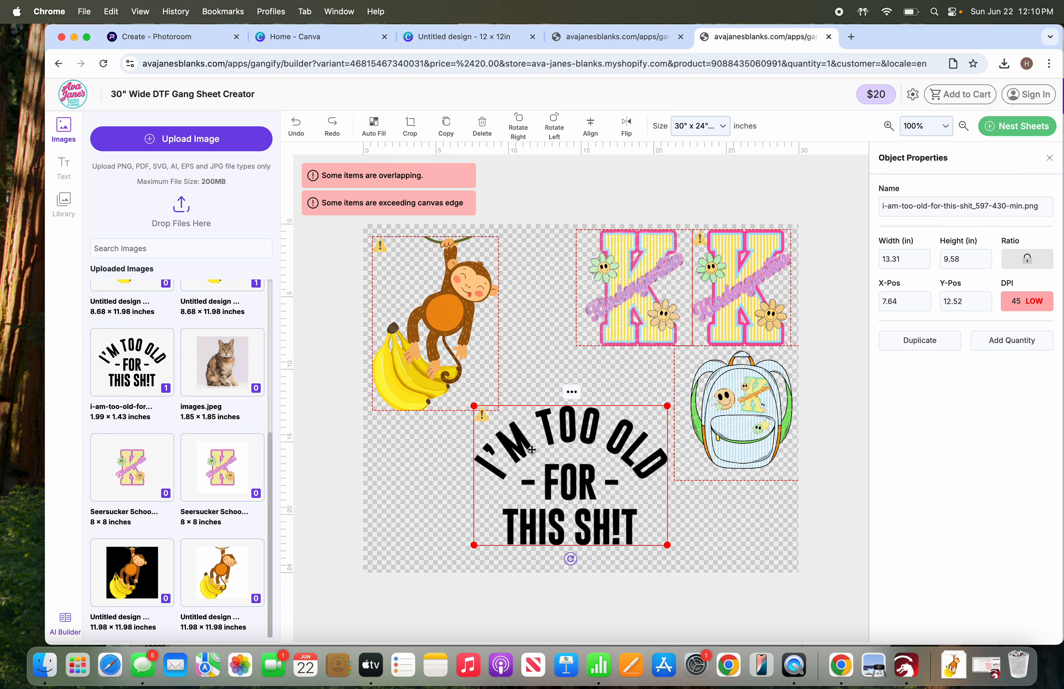
click(572, 392)
click(598, 594)
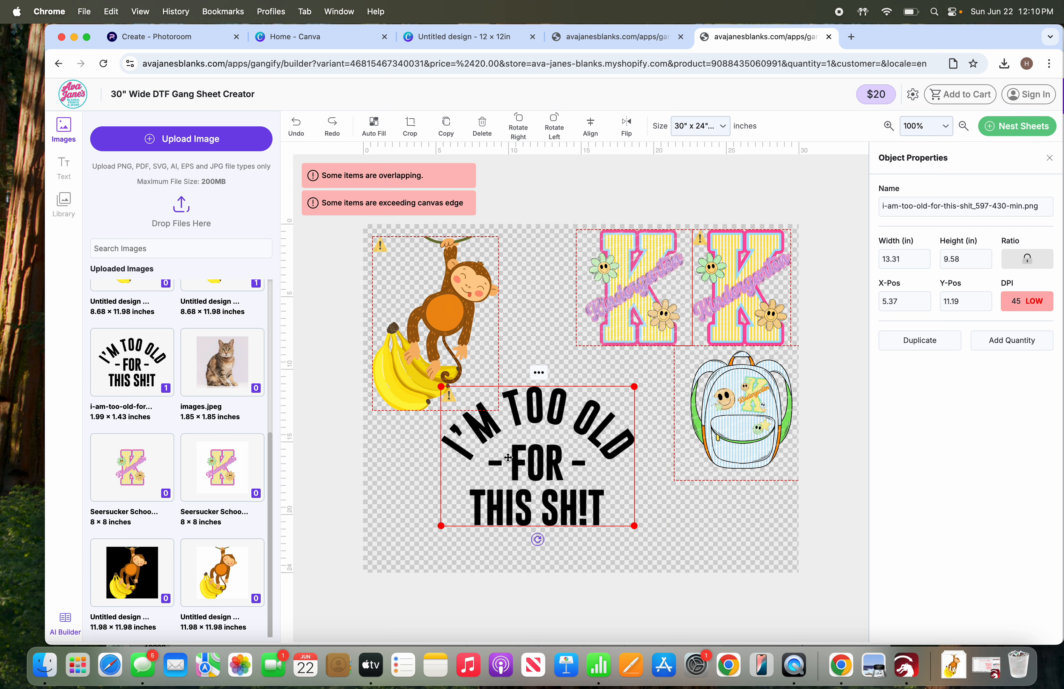
click(487, 129)
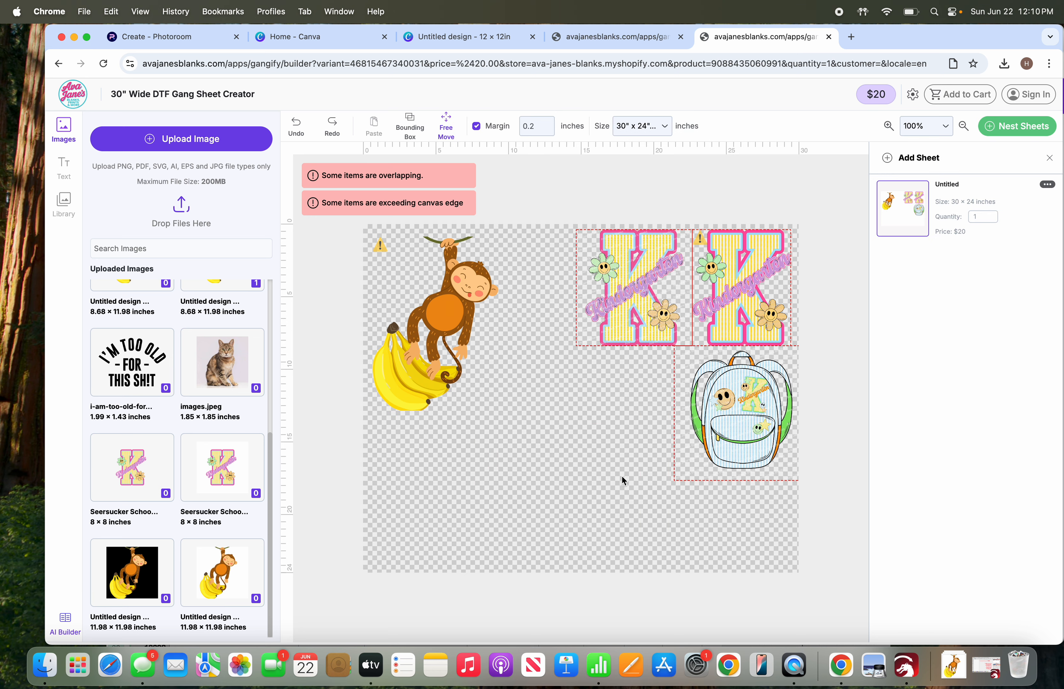
Nudge the gallery K and the backpack, duplicate the backpack, and place the copy at about X 15.53, Y 13.59
drag(622, 312, 617, 306)
drag(718, 391, 726, 394)
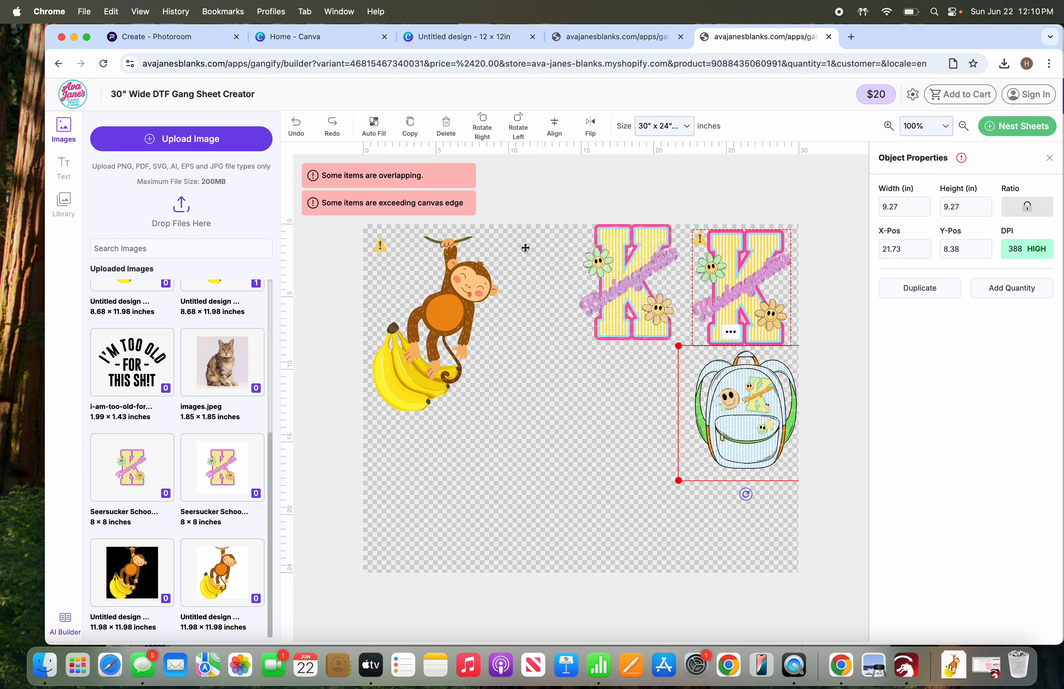
click(732, 326)
click(731, 333)
click(769, 440)
drag(602, 413, 690, 494)
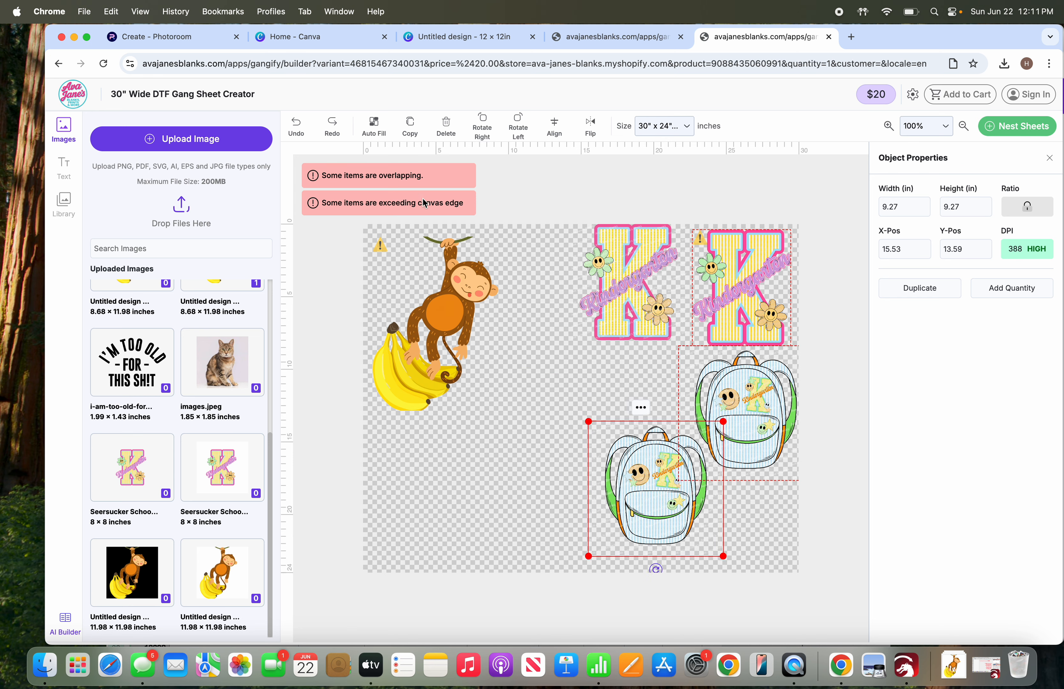
Nudge the original backpack back toward the sheet's interior, and move its copy to about X 15.44, Y 14.06
click(748, 426)
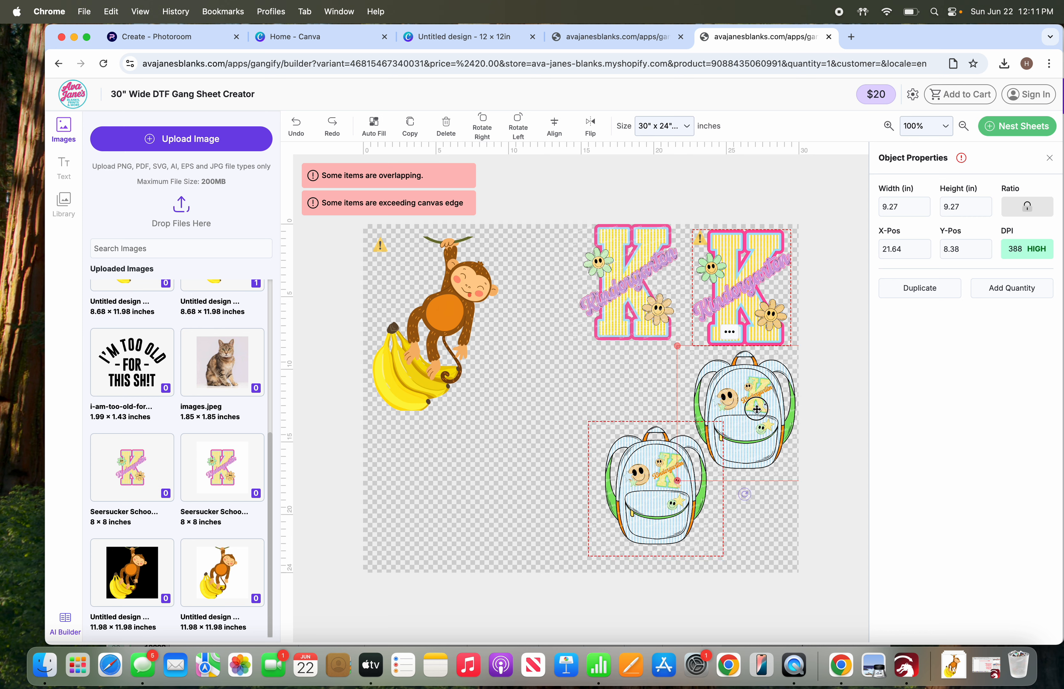
drag(757, 409, 753, 409)
drag(687, 471, 677, 483)
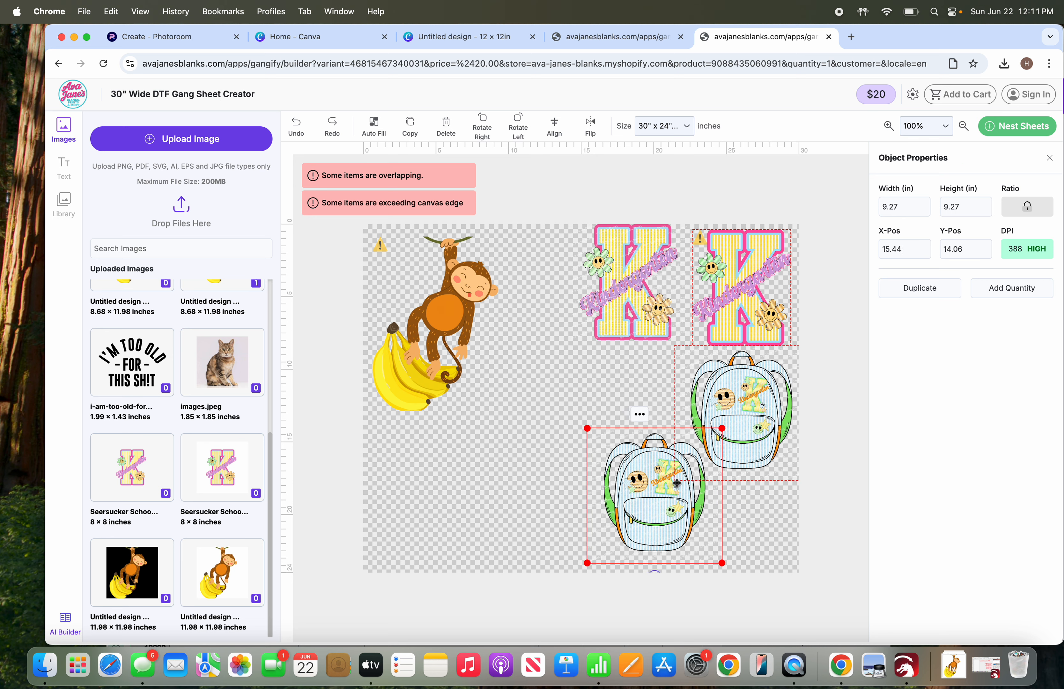
click(600, 407)
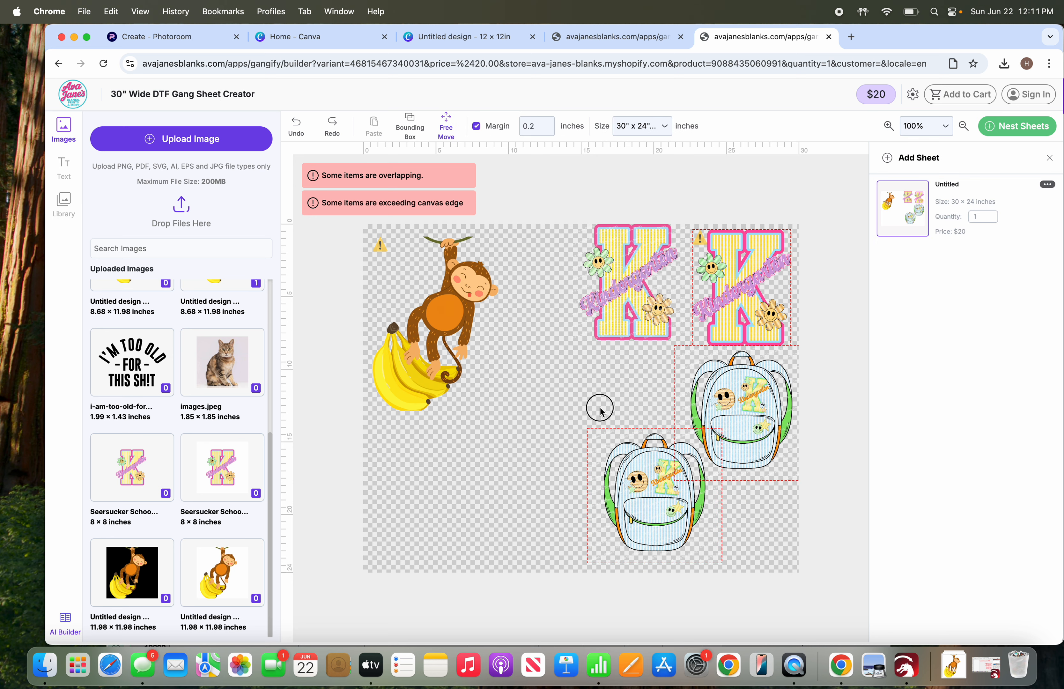
Delete the monkey design and move the gallery K into the sheet's upper-left corner at about X 0.1, Y 0.17
drag(656, 296, 535, 307)
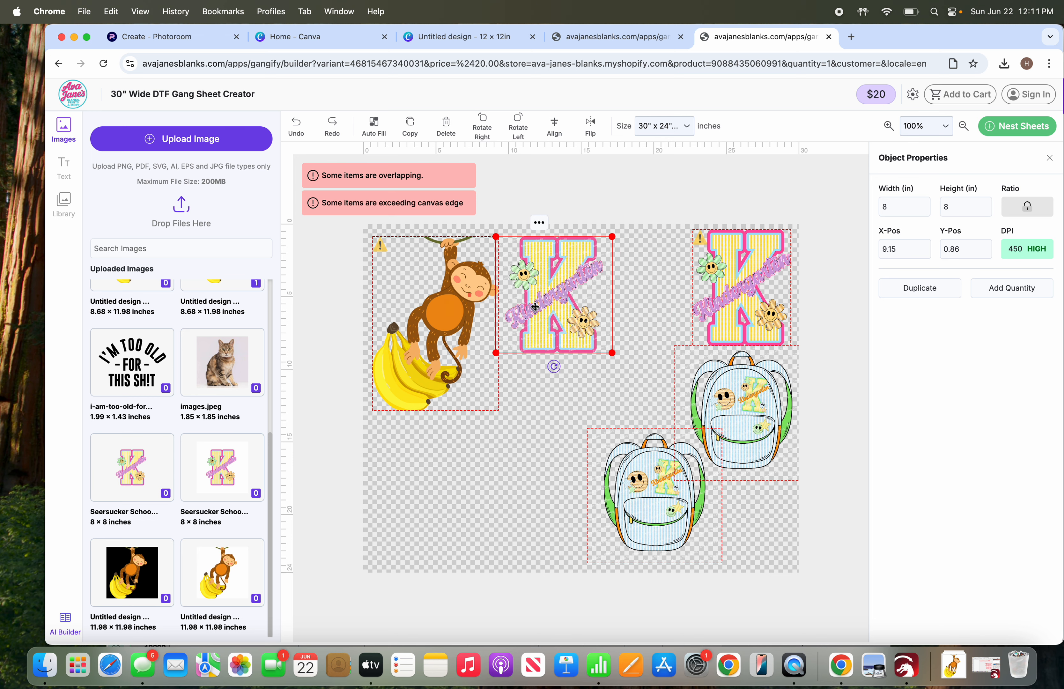
click(442, 330)
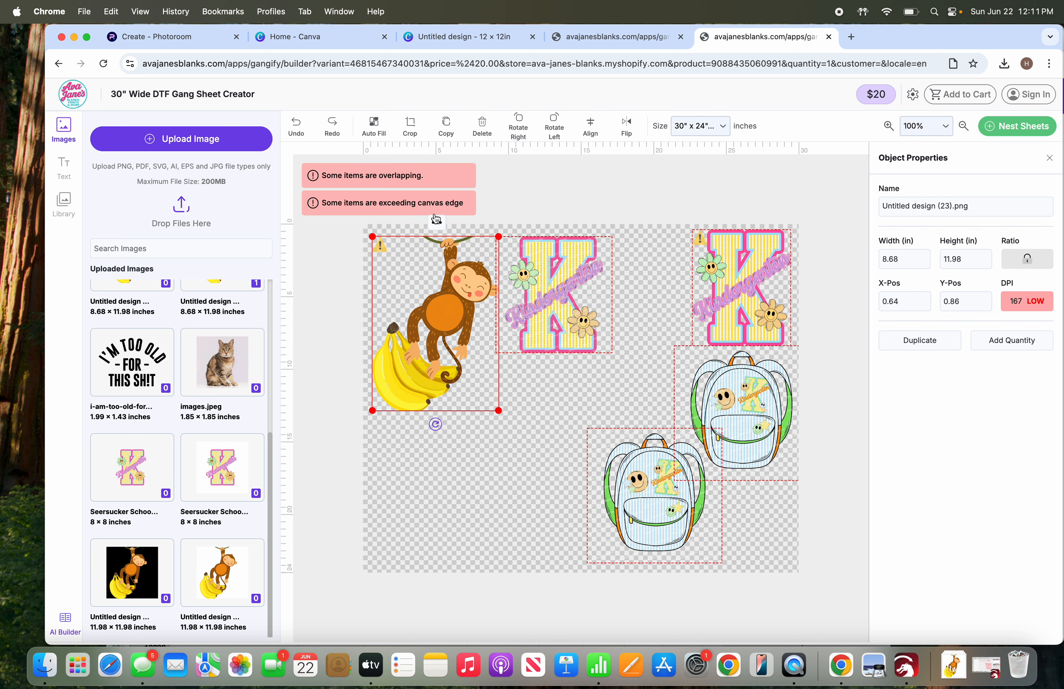
click(482, 126)
drag(576, 309, 440, 301)
Delete the uploaded K and both backpacks, leaving only the gallery K on the sheet
drag(723, 300, 501, 416)
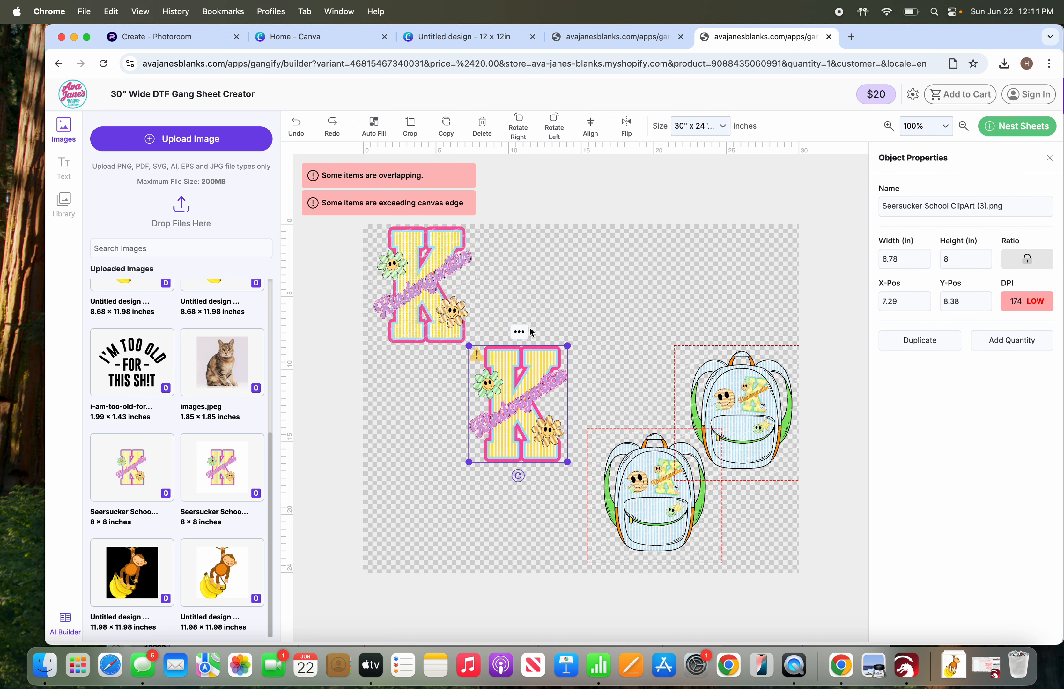
click(479, 124)
click(699, 465)
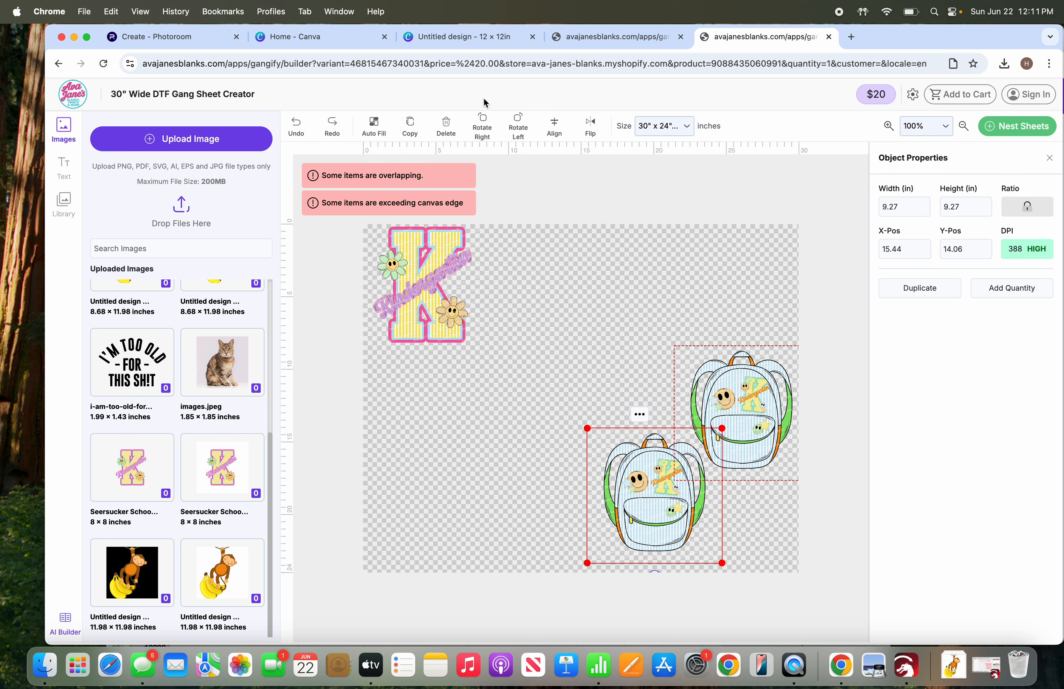
click(446, 127)
click(745, 430)
click(446, 128)
Duplicate the gallery K six times, adding the last copy on top of the existing images on the current sheet
click(436, 295)
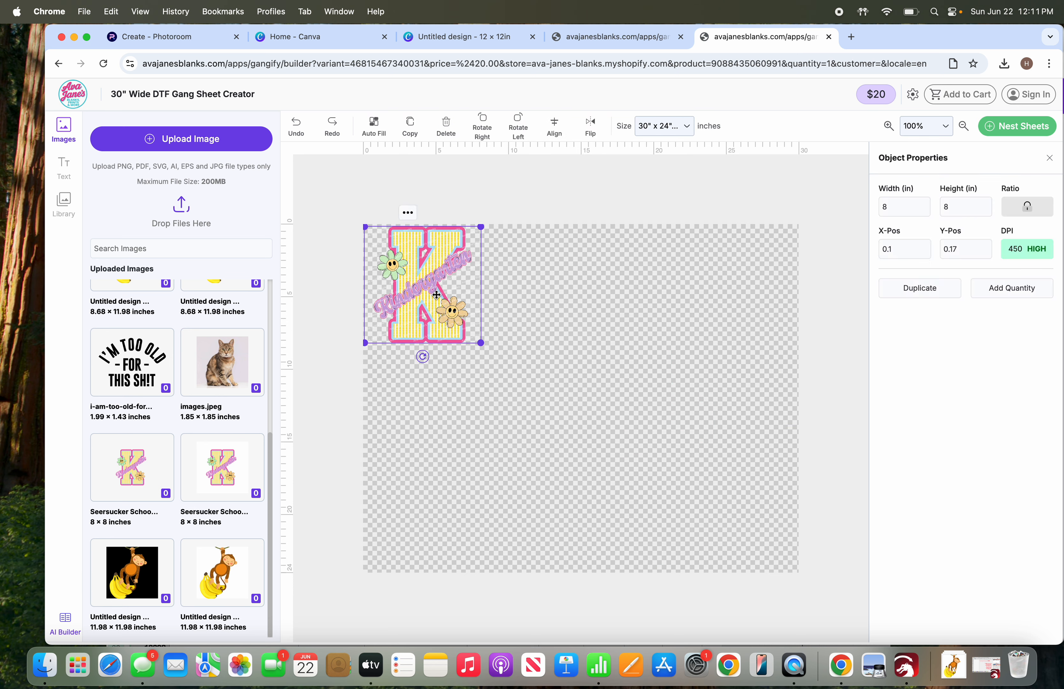
click(911, 288)
click(911, 289)
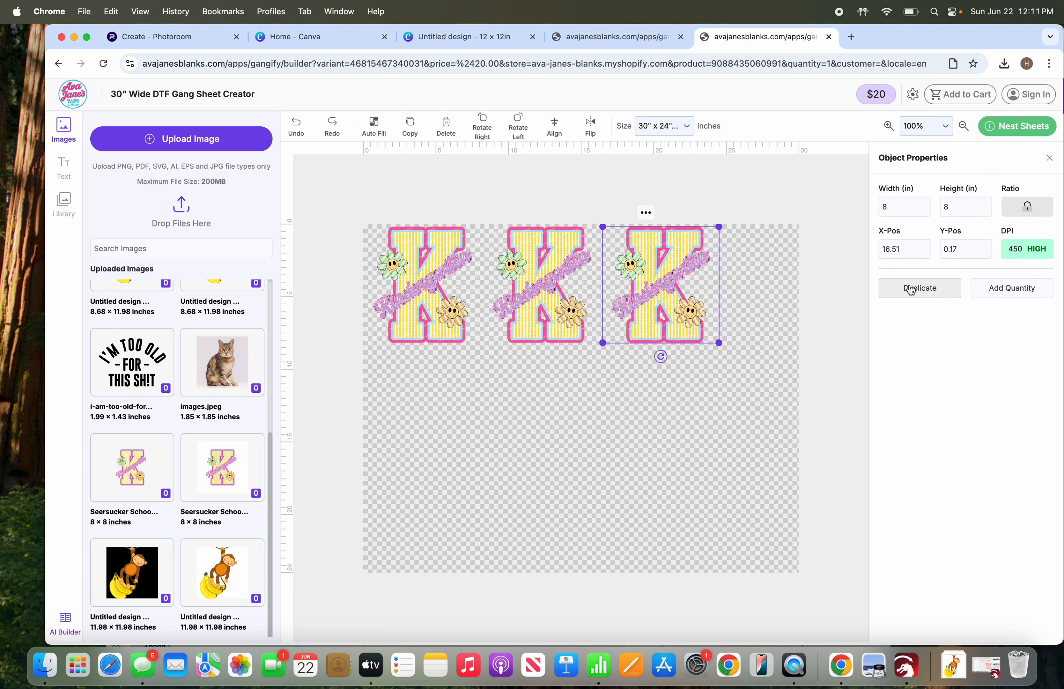
click(911, 289)
click(911, 289)
click(910, 289)
click(910, 288)
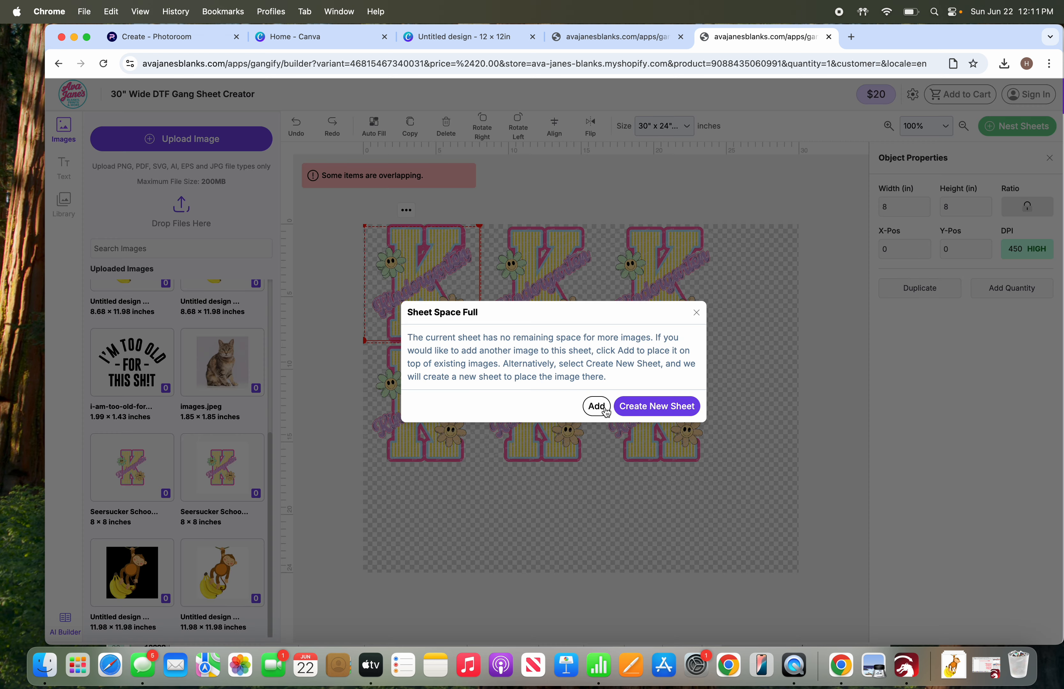
click(636, 408)
Rotate the overlapping K copy 90° to the right and place it in the sheet's lower-left corner below the second row
drag(435, 300, 464, 509)
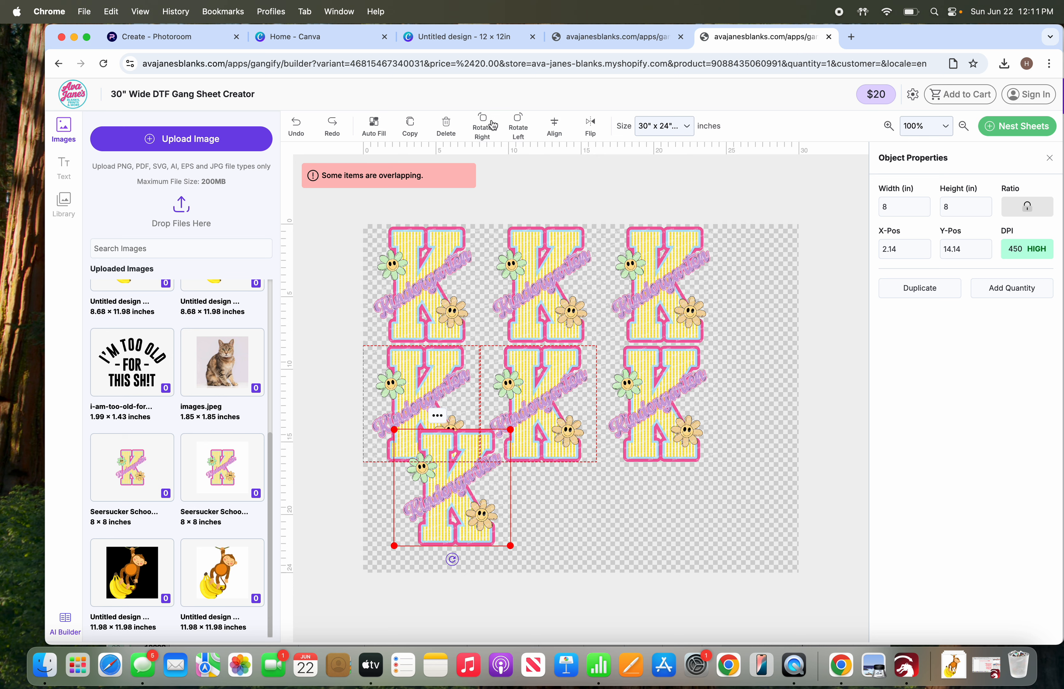
click(483, 127)
drag(474, 501, 447, 521)
Tighten the top row by moving the second K to about X 7.03, Y 0.37 and the third beside it, and add the second row's last K
drag(526, 303, 507, 307)
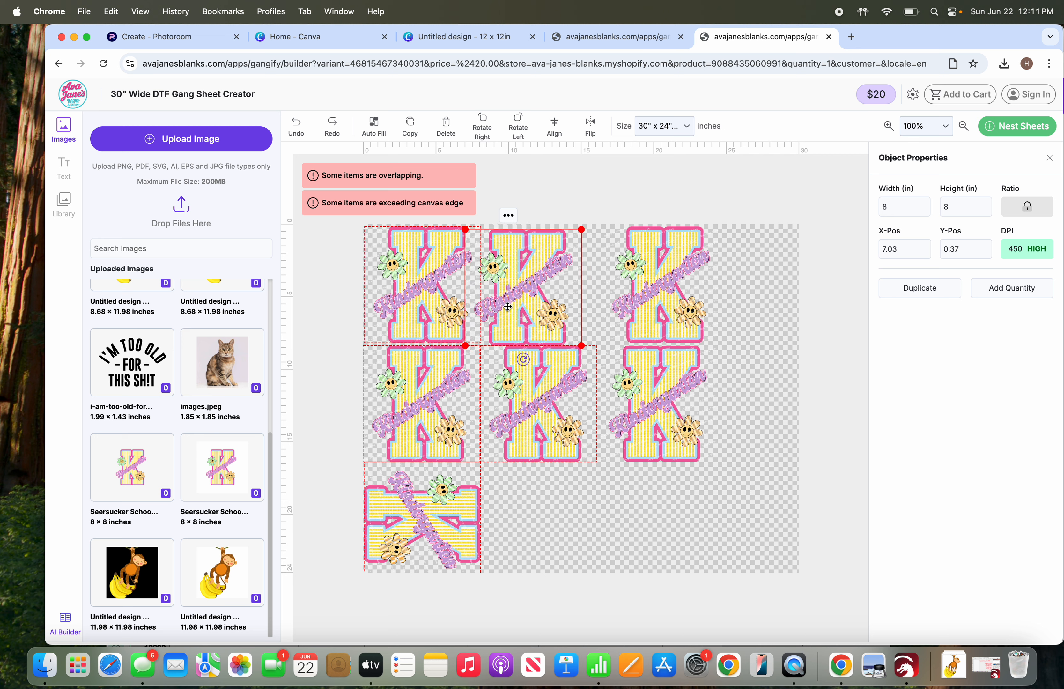
drag(632, 291, 602, 289)
drag(646, 387, 725, 277)
Move the second row's remaining right K to about X 7.26, Y 8.8, and shift its left K and the rotated K slightly down
drag(518, 404, 510, 413)
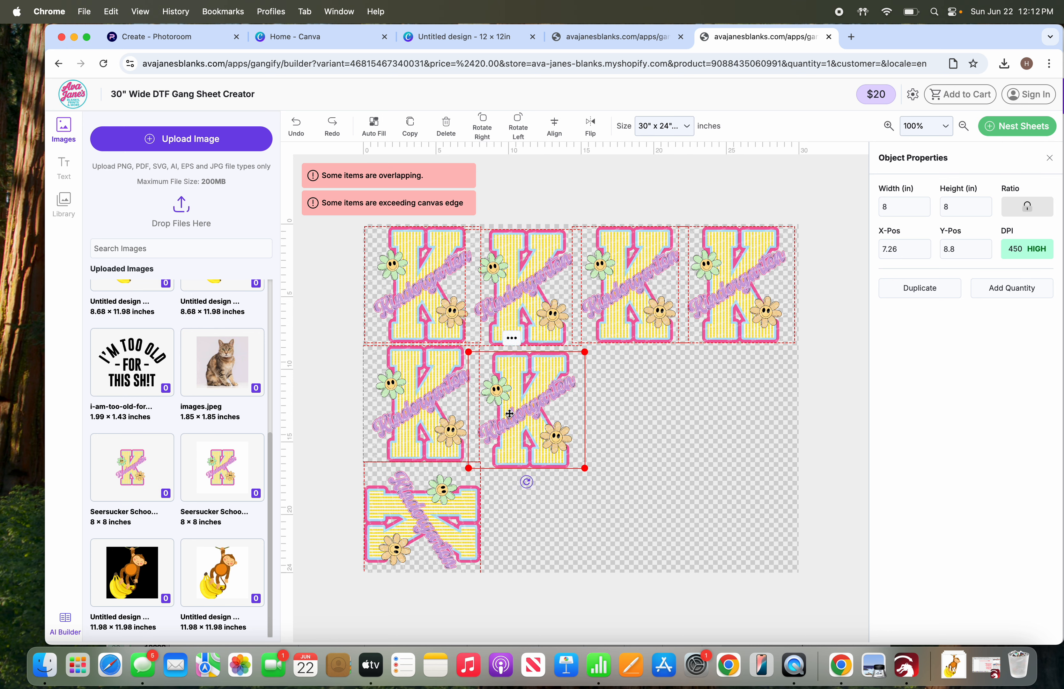
drag(426, 421, 426, 426)
drag(434, 530, 434, 537)
click(564, 528)
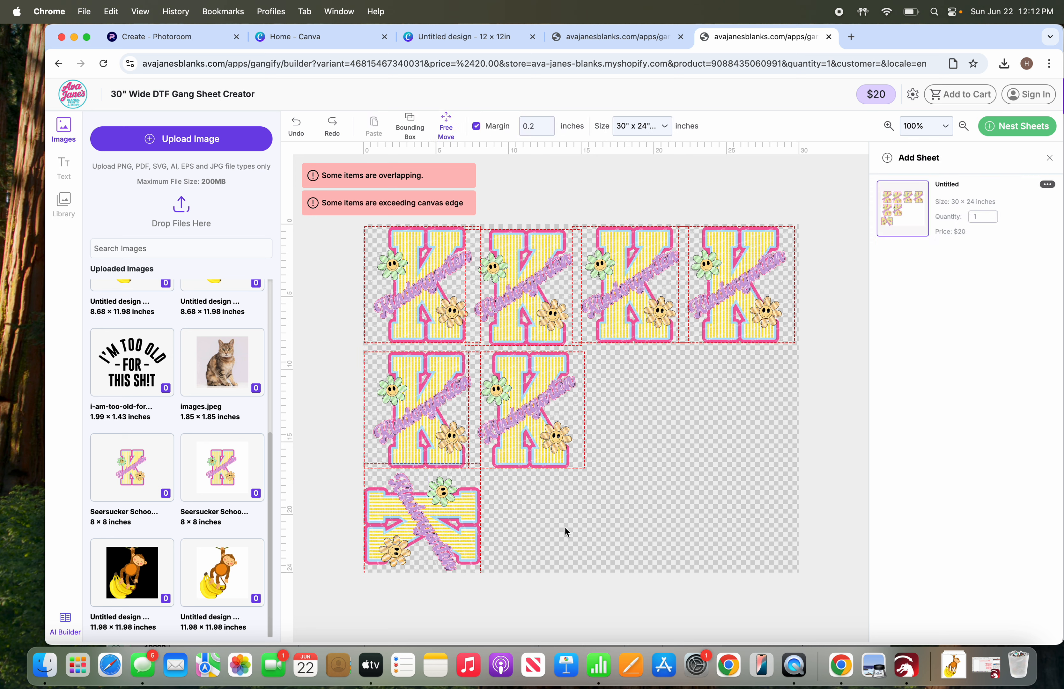
click(581, 452)
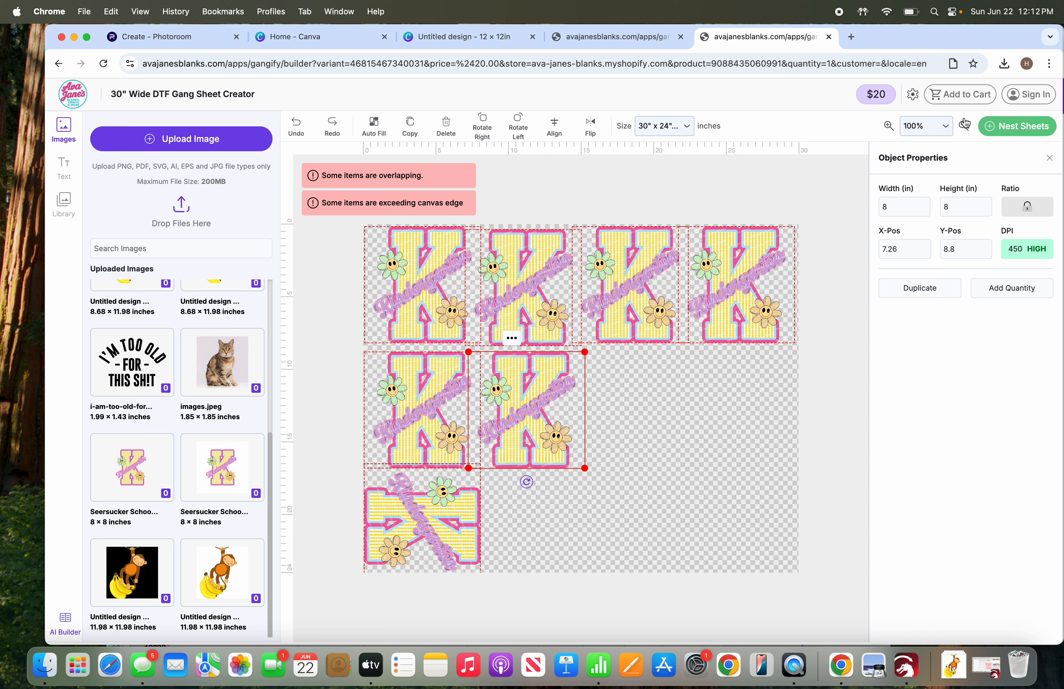
Inspect the spacing and overlaps of the K designs at 500% and 200% zoom, returning to 100%
click(926, 125)
click(918, 228)
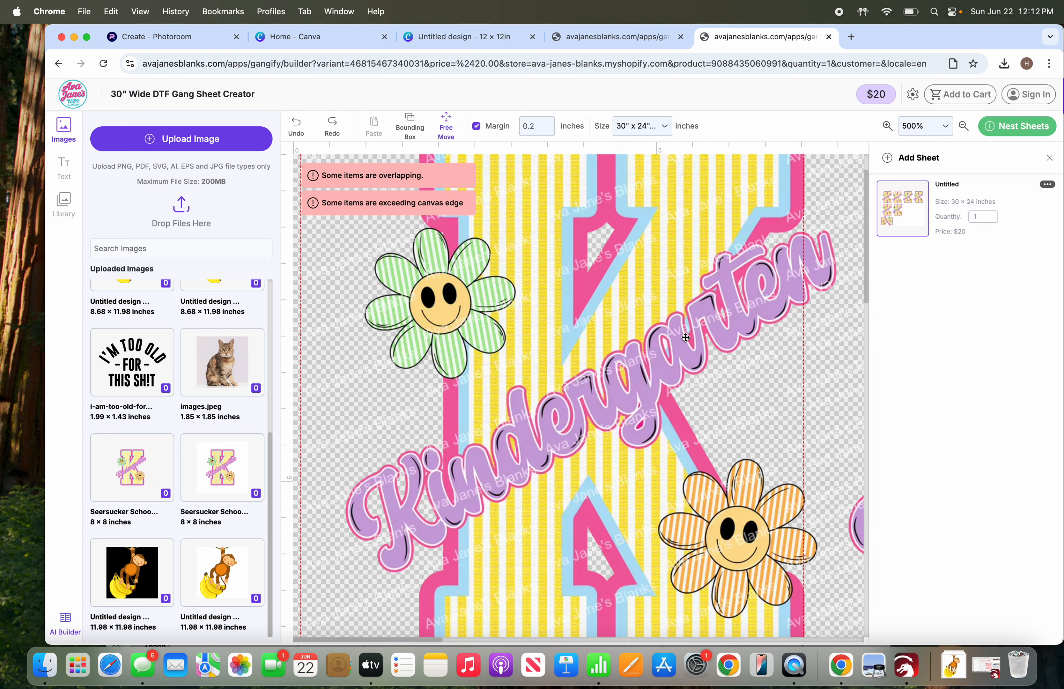
scroll(685, 338, down, 15)
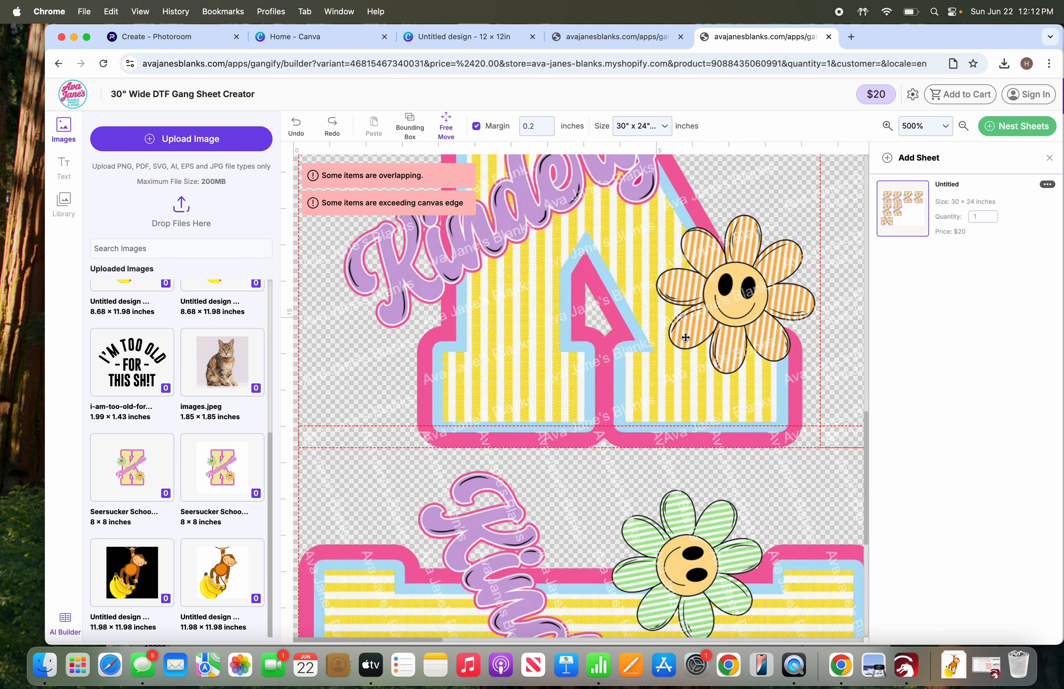
scroll(686, 338, down, 15)
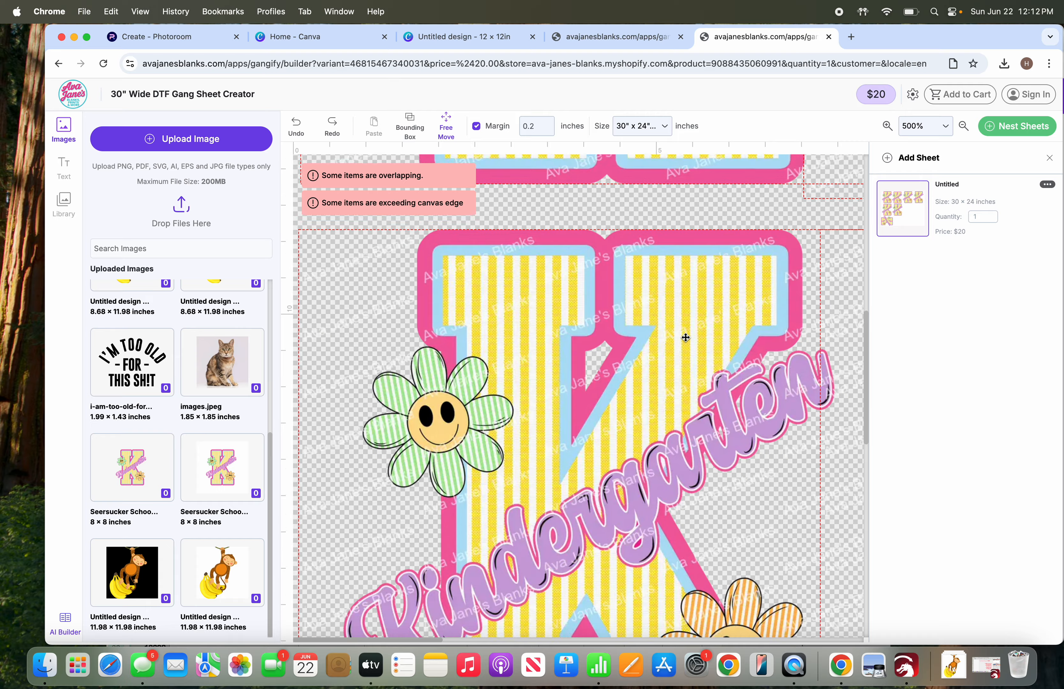
scroll(686, 338, down, 10)
scroll(680, 367, down, 8)
scroll(680, 376, up, 15)
click(939, 127)
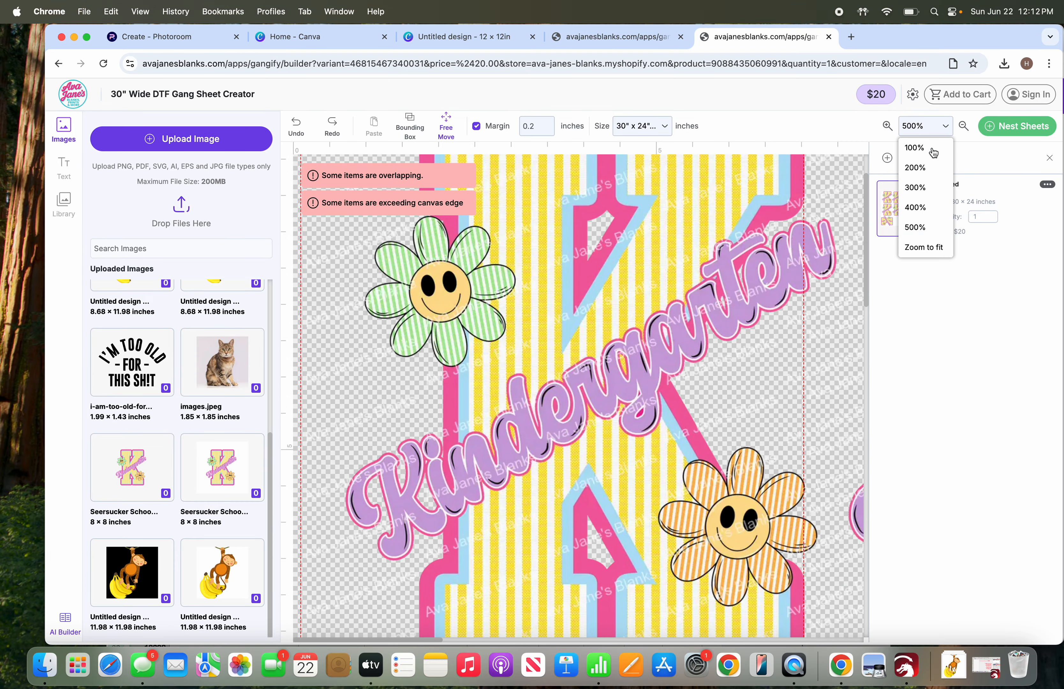
click(928, 168)
scroll(696, 352, down, 3)
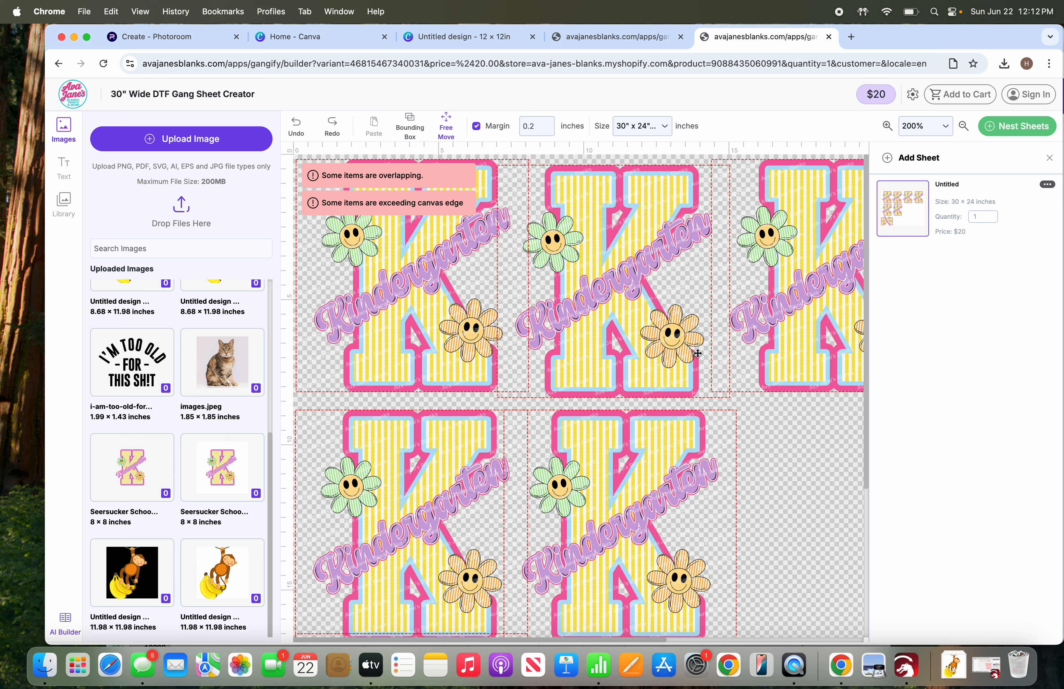
click(926, 126)
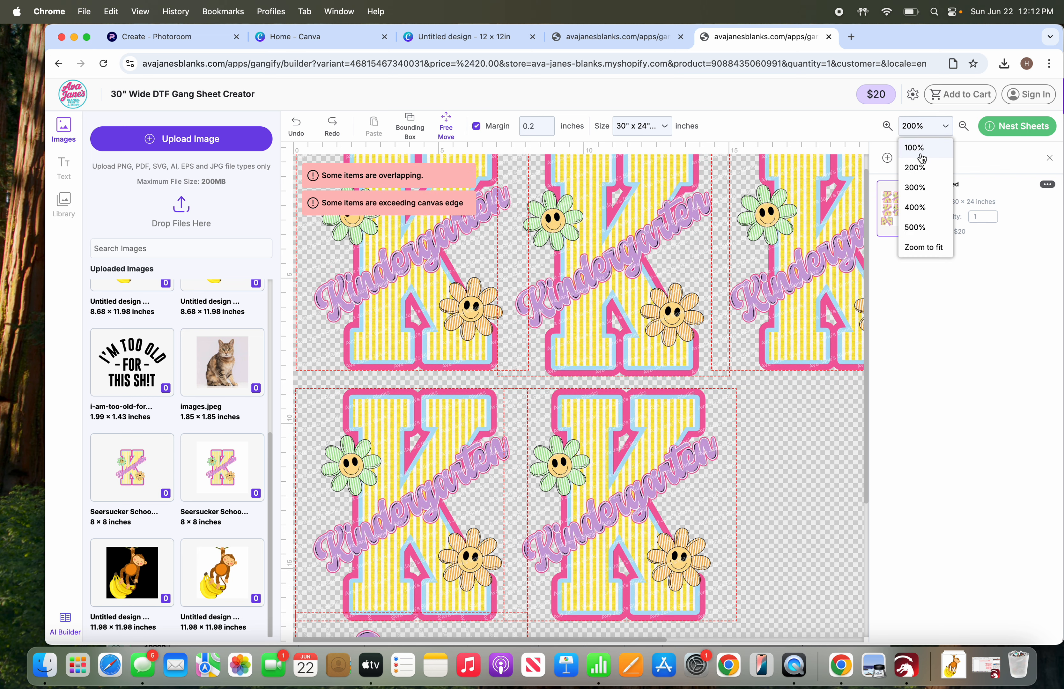
click(922, 156)
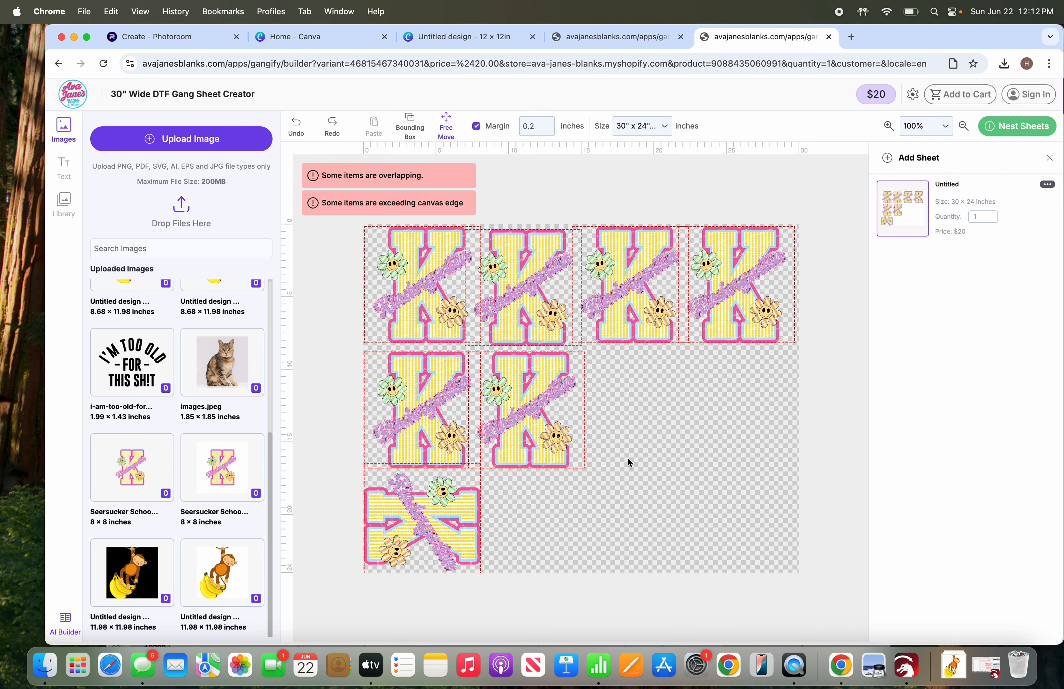
Shift the second row's right K to X 7.03, Y 8.8, and nest the designs on a 30 x 36 inch sheet
click(553, 422)
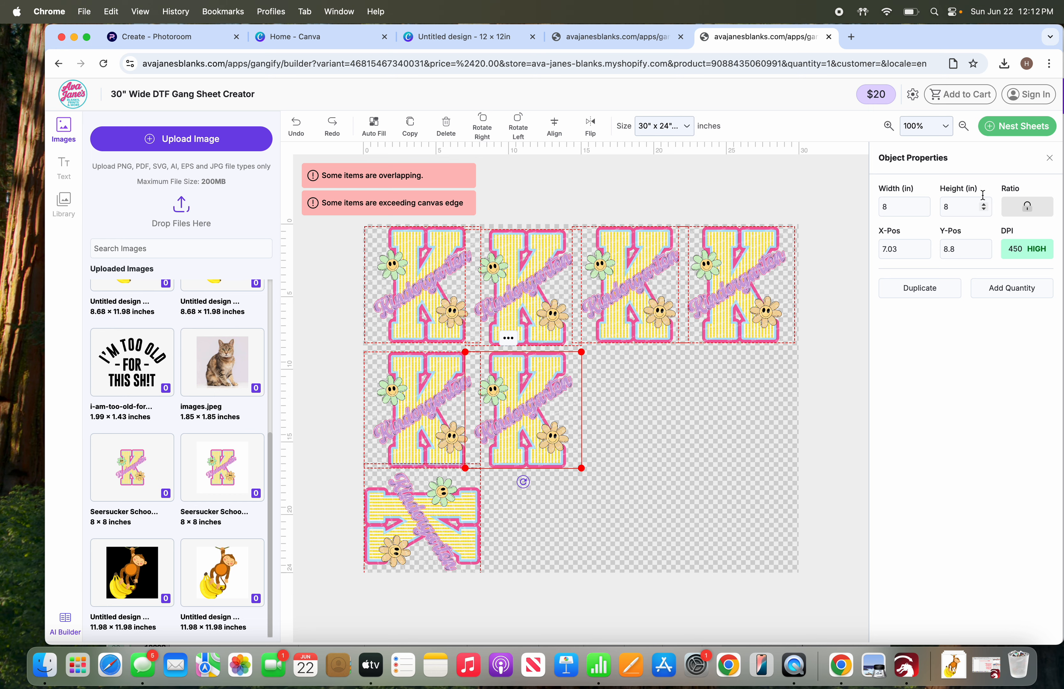
click(1002, 129)
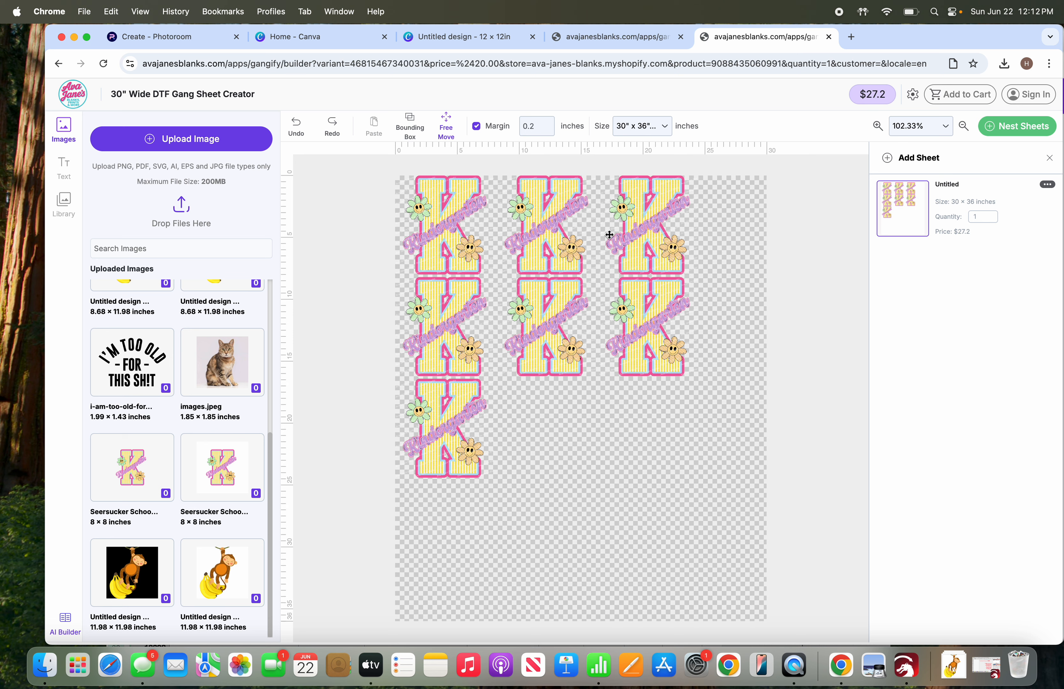
Rearrange the nested K designs tightly into a top row of four and a second row of three, closing the gaps between them
drag(559, 231, 541, 228)
drag(623, 220, 594, 222)
drag(663, 274, 698, 196)
click(591, 429)
drag(536, 350, 521, 350)
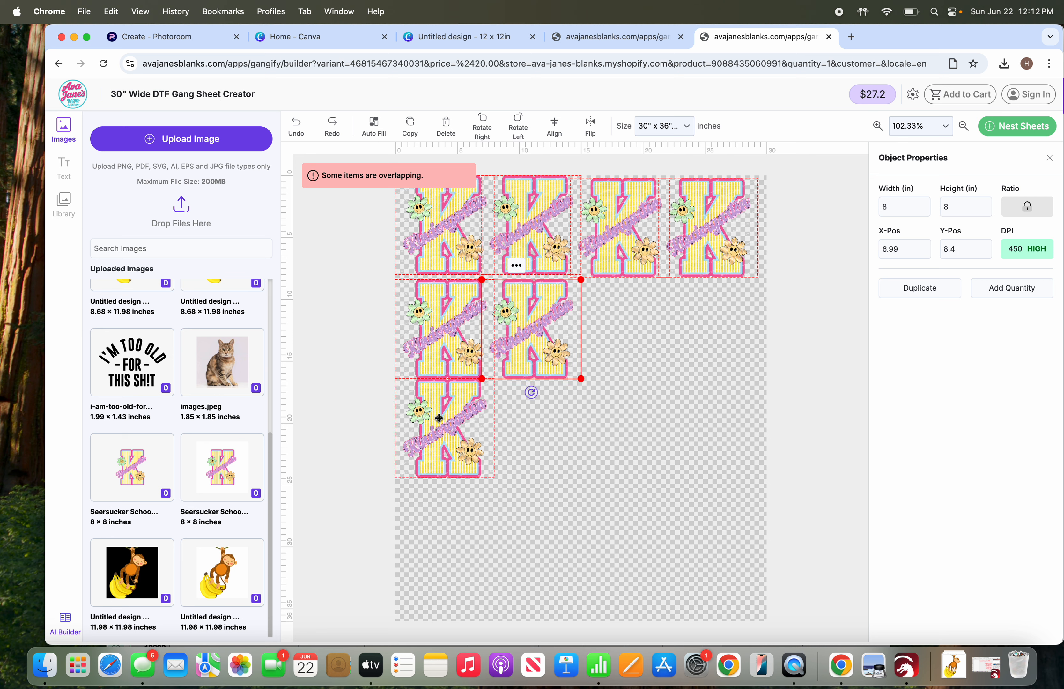
drag(439, 418, 609, 338)
click(691, 341)
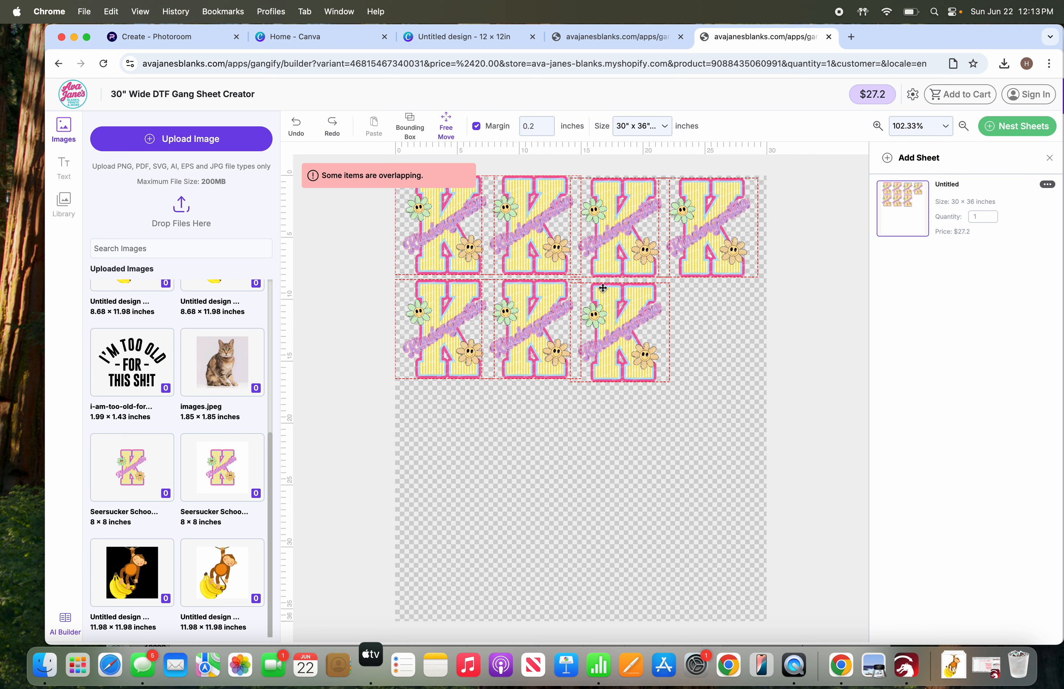
click(614, 297)
click(627, 385)
click(587, 252)
click(518, 359)
Delete all seven gallery K designs from the 30 x 36 inch sheet one by one
click(457, 219)
click(446, 129)
click(512, 235)
click(457, 136)
click(592, 210)
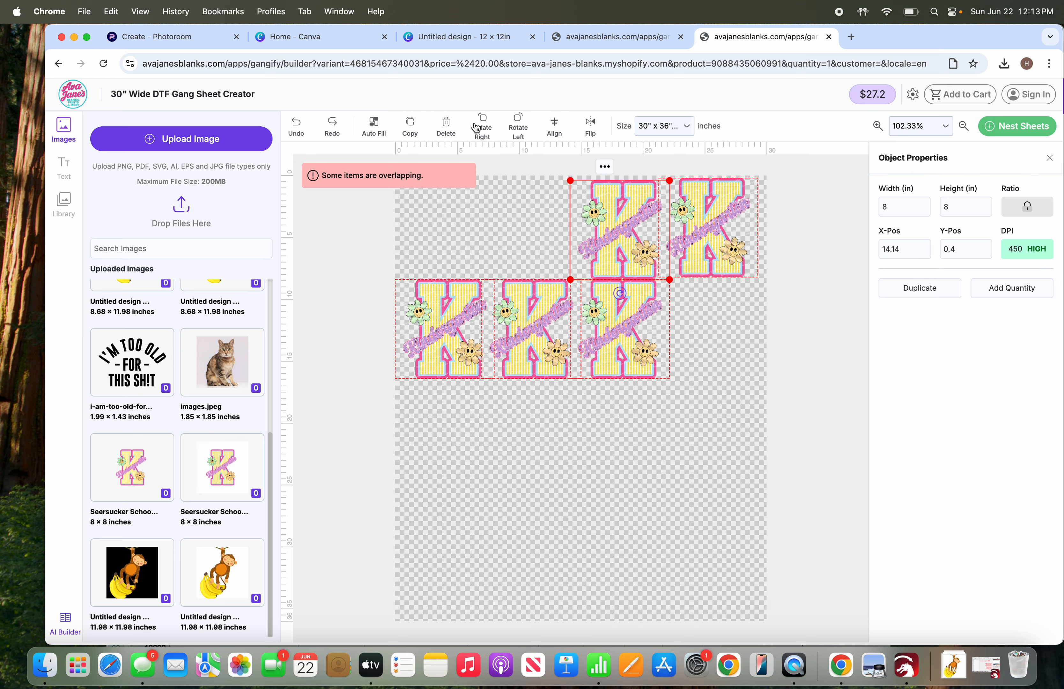
click(452, 127)
click(714, 237)
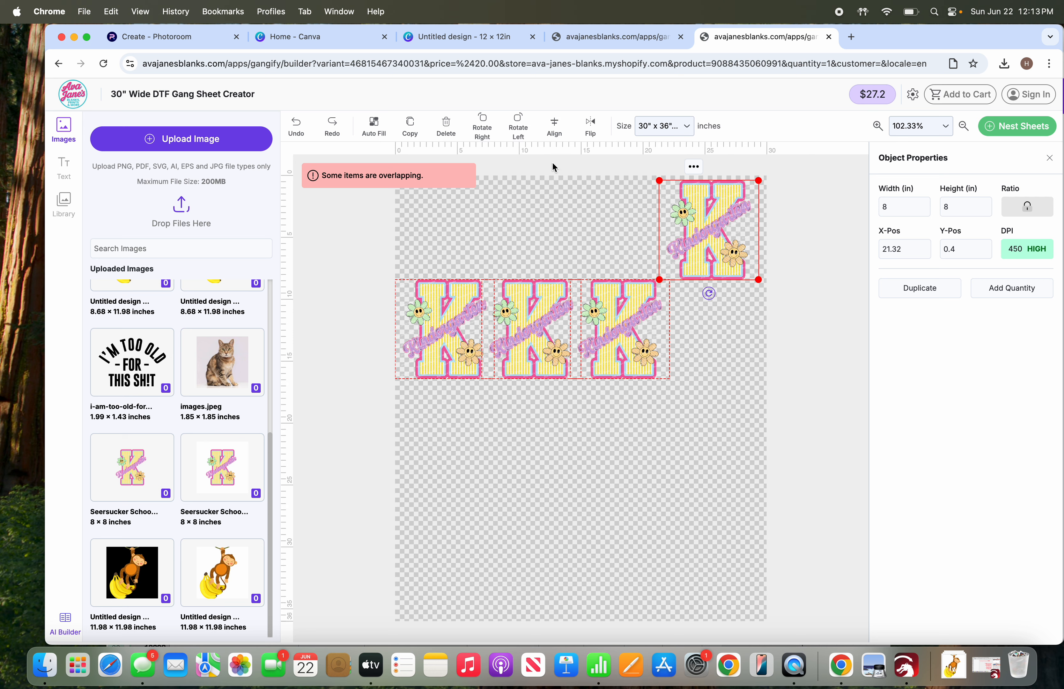
click(447, 129)
click(461, 358)
click(448, 126)
click(524, 294)
click(446, 128)
click(629, 338)
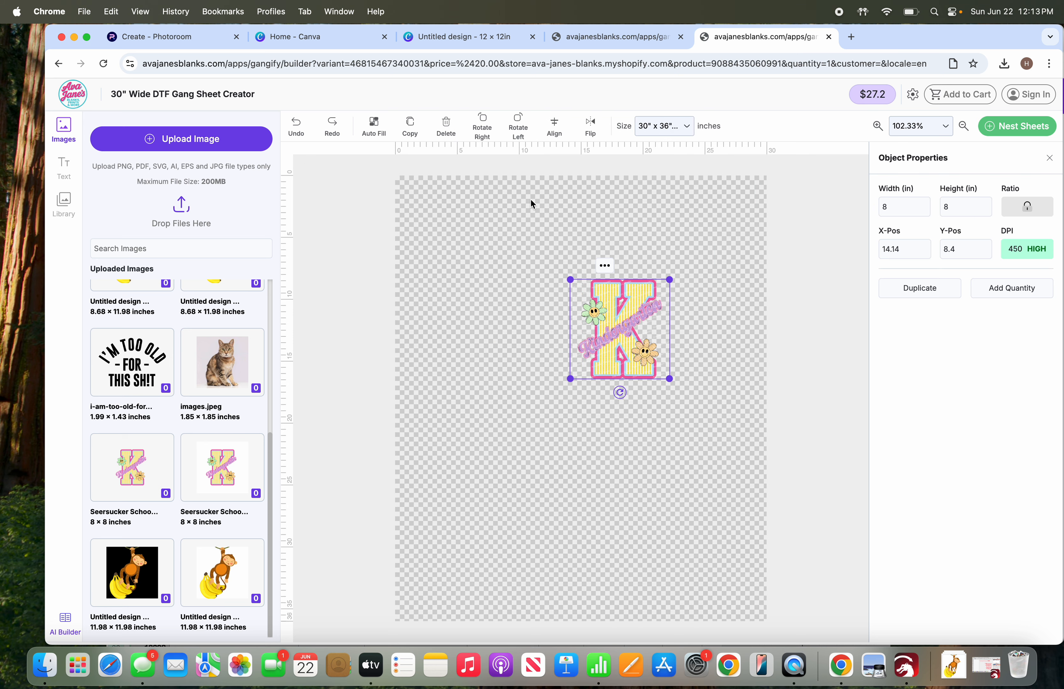
click(446, 128)
Add the uploaded Seersucker School ClipArt (3).png, set its height to 8 inches and place it in the sheet's upper-left corner
scroll(186, 391, up, 6)
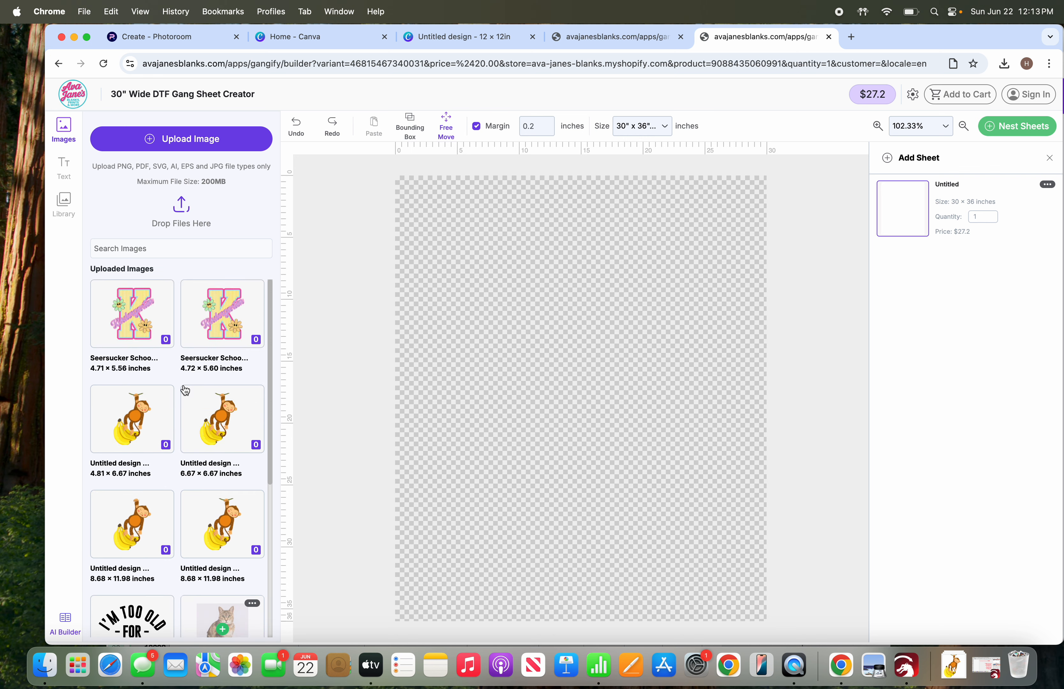
mouse_move(223, 323)
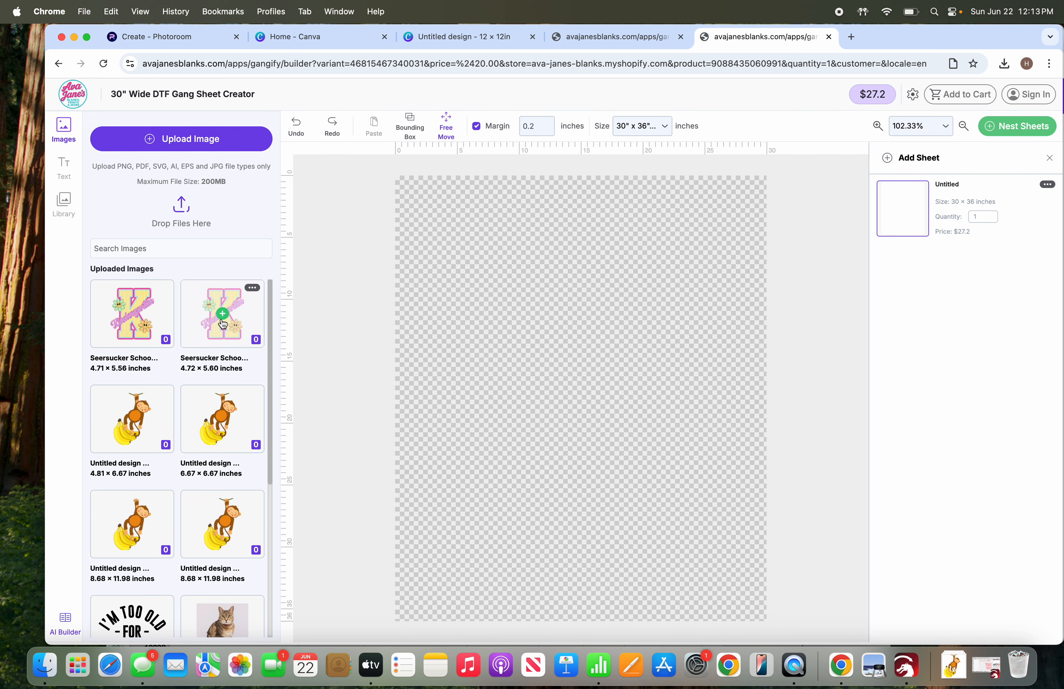
click(134, 323)
drag(425, 228, 428, 232)
double_click(961, 259)
text(8)
key(Tab)
drag(437, 257, 437, 256)
Duplicate the uploaded K fifteen times to fill the sheet with four rows of four
click(909, 342)
click(908, 342)
click(908, 343)
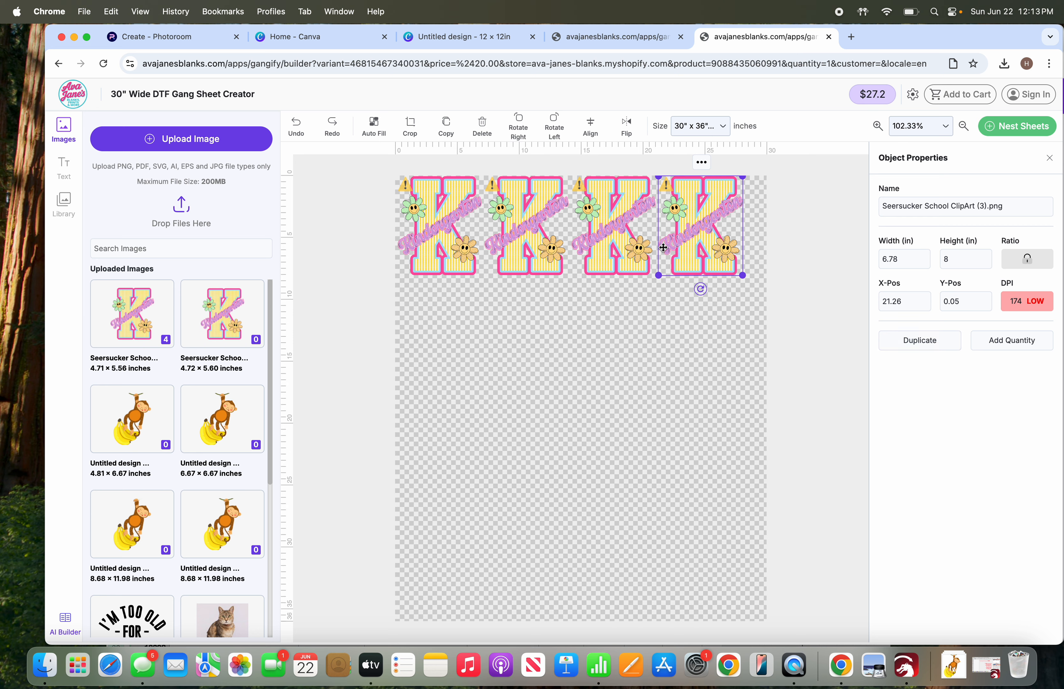
click(918, 340)
click(917, 340)
click(917, 340)
click(918, 340)
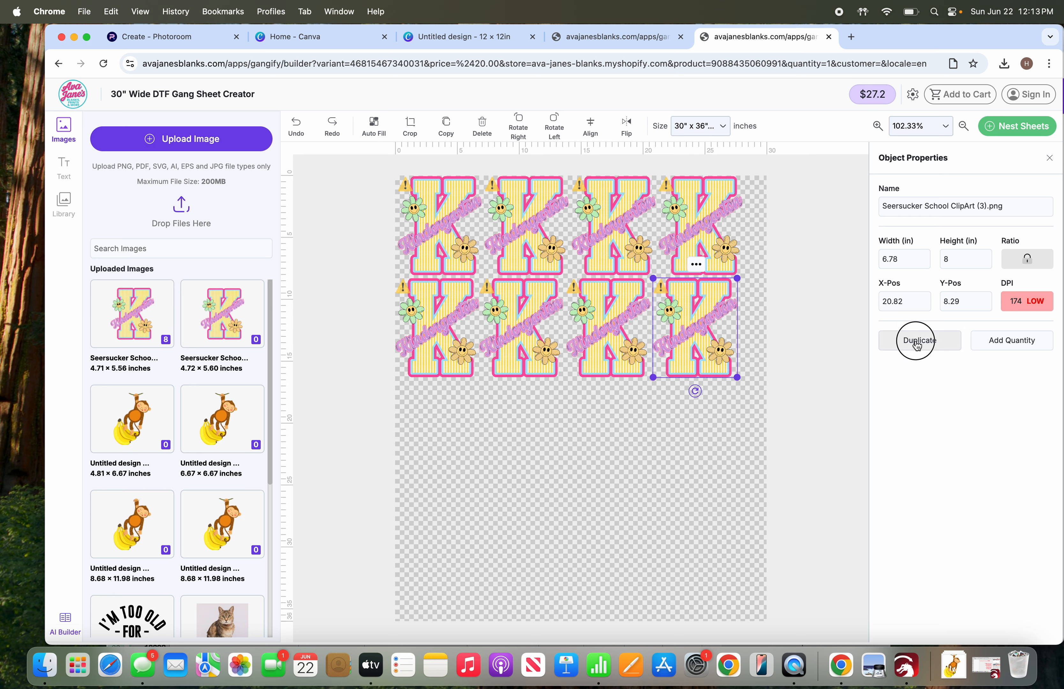
click(917, 342)
click(918, 342)
click(917, 343)
click(918, 343)
click(918, 341)
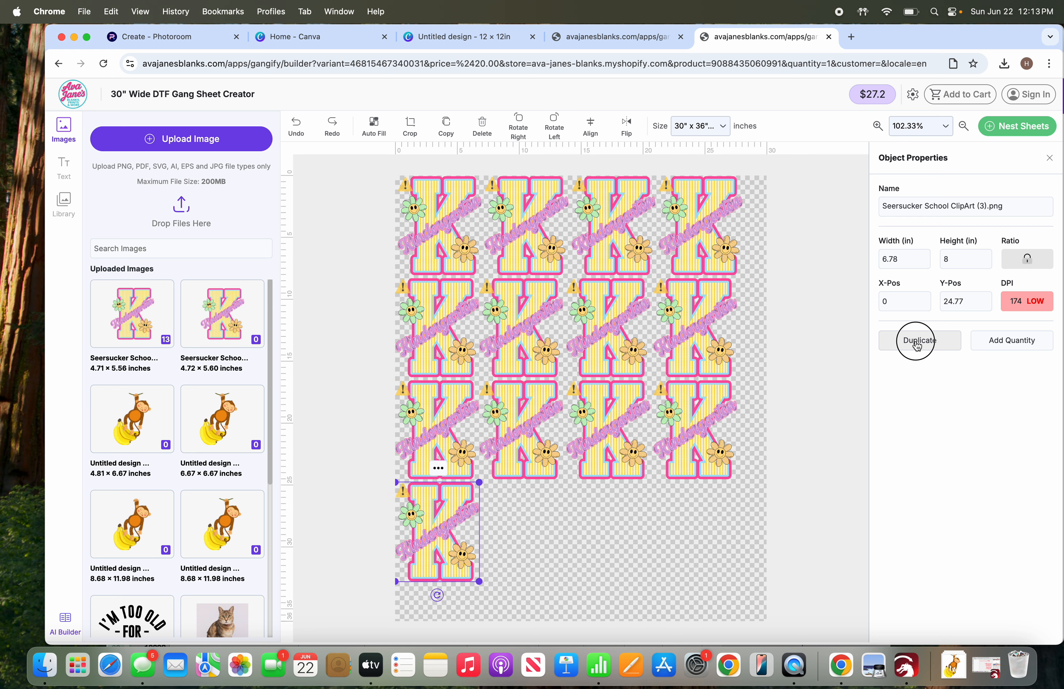
click(918, 341)
click(917, 341)
click(917, 341)
Nudge the top row's last K to X 21.37, and select and delete all sixteen K designs
drag(719, 220, 707, 215)
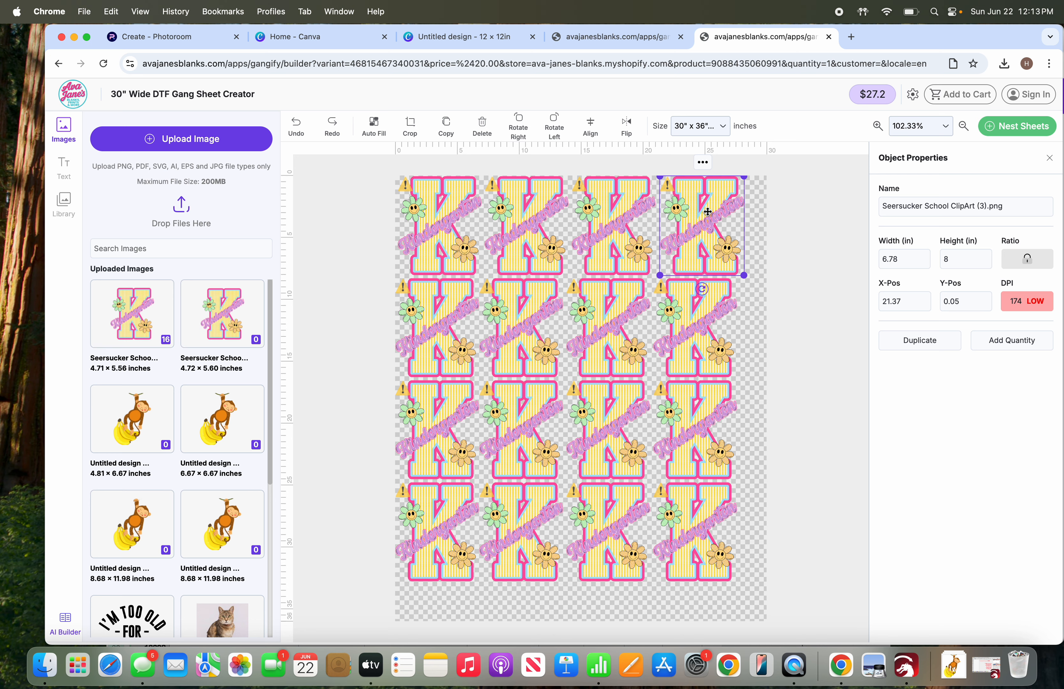
click(757, 228)
drag(761, 224, 427, 543)
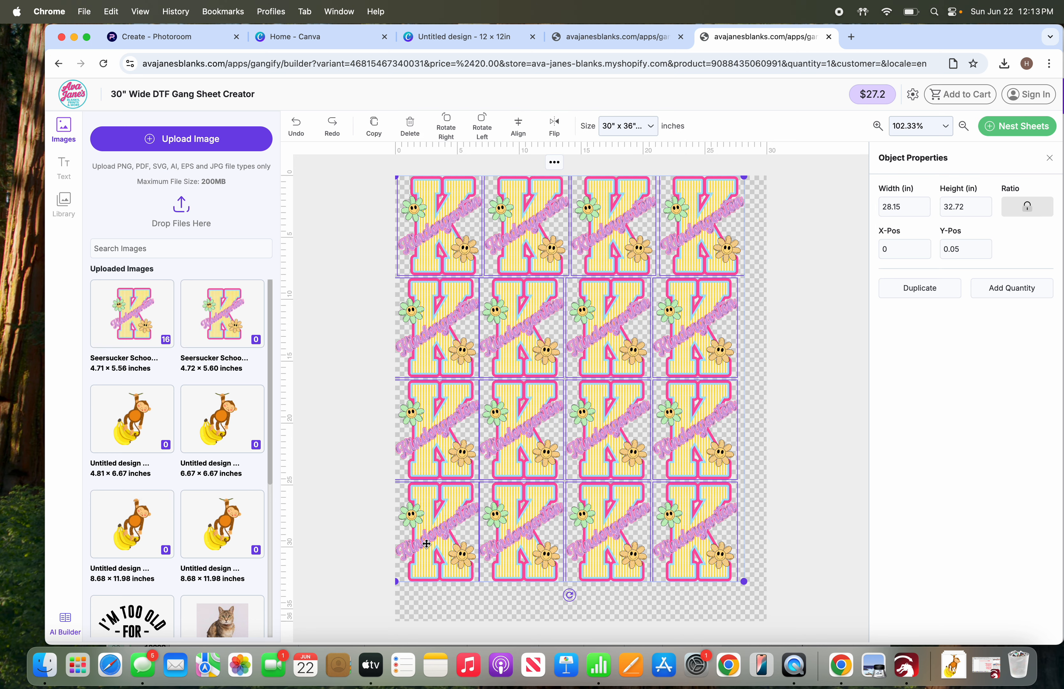
click(408, 128)
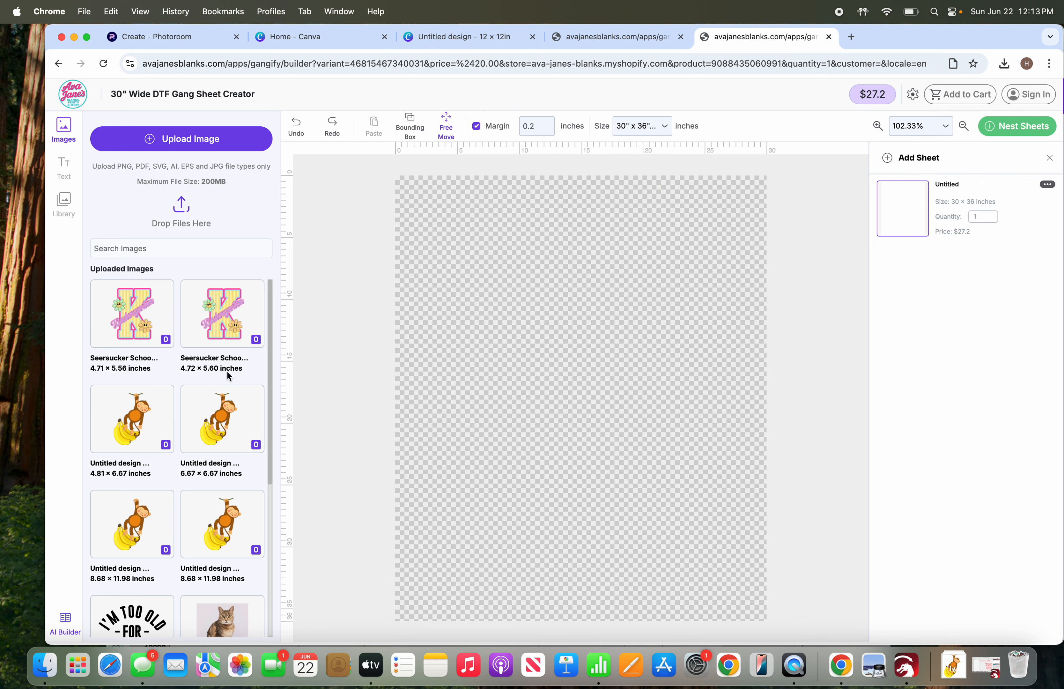
Switch to the browser tab with the 30 x 72 inch gang sheet and move the PRE K design to about X -0.03, Y 1.73
scroll(179, 421, down, 10)
scroll(155, 419, up, 8)
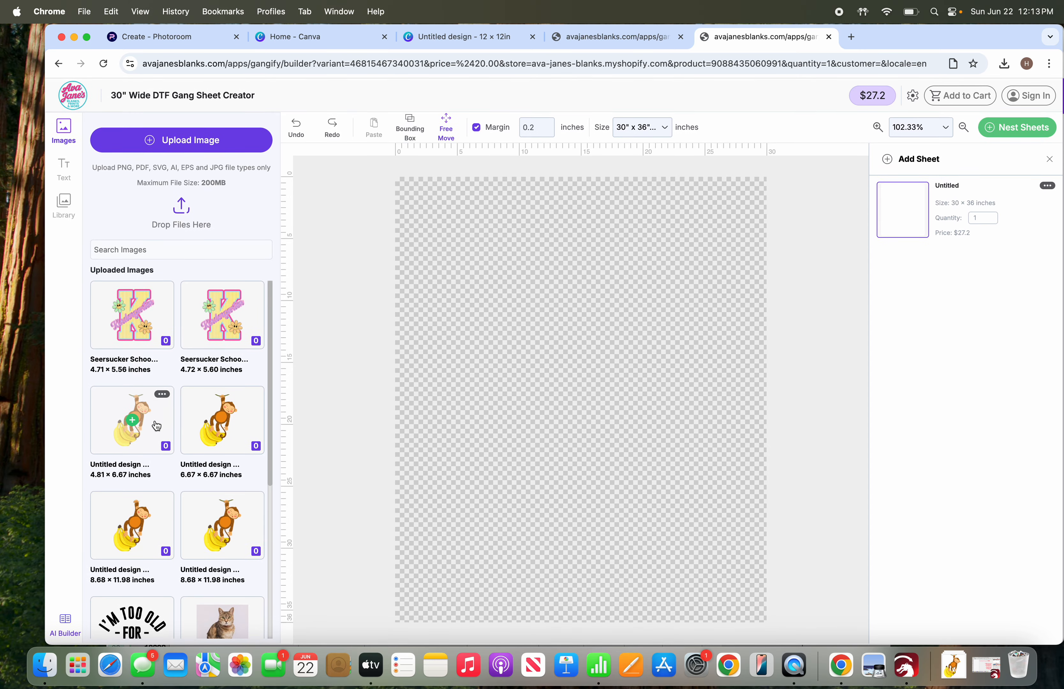
click(476, 42)
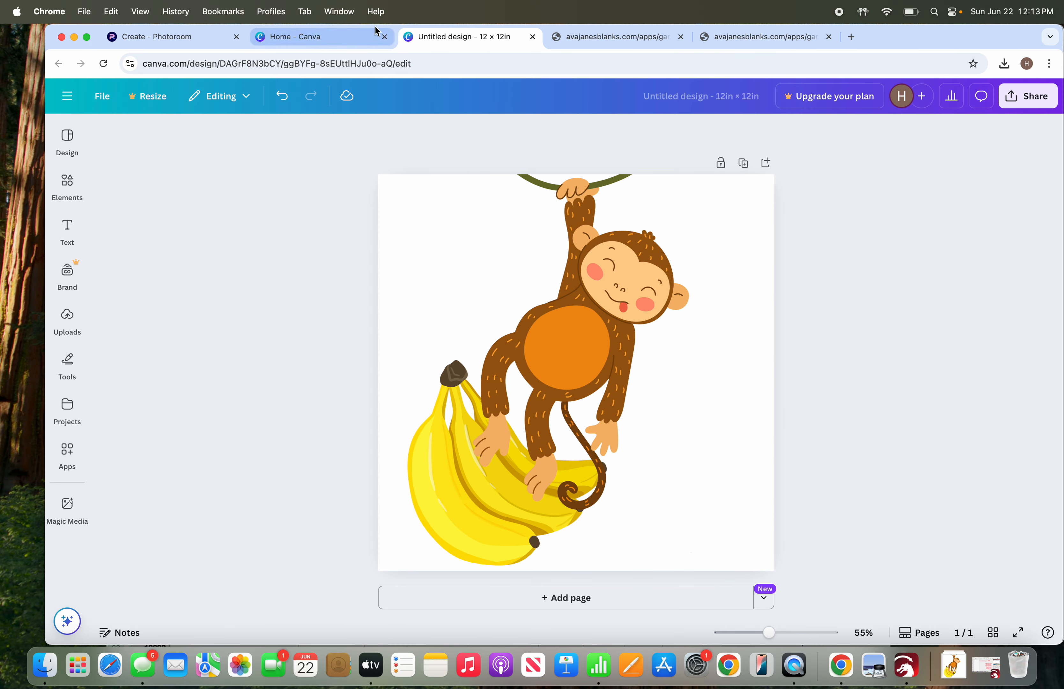
click(590, 34)
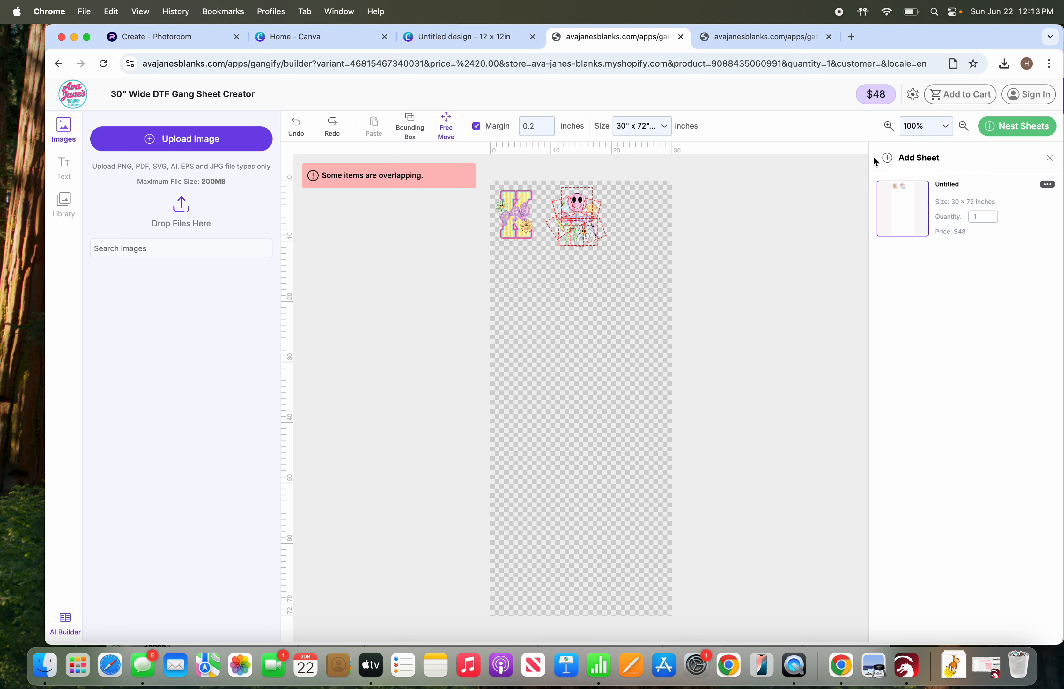
click(931, 124)
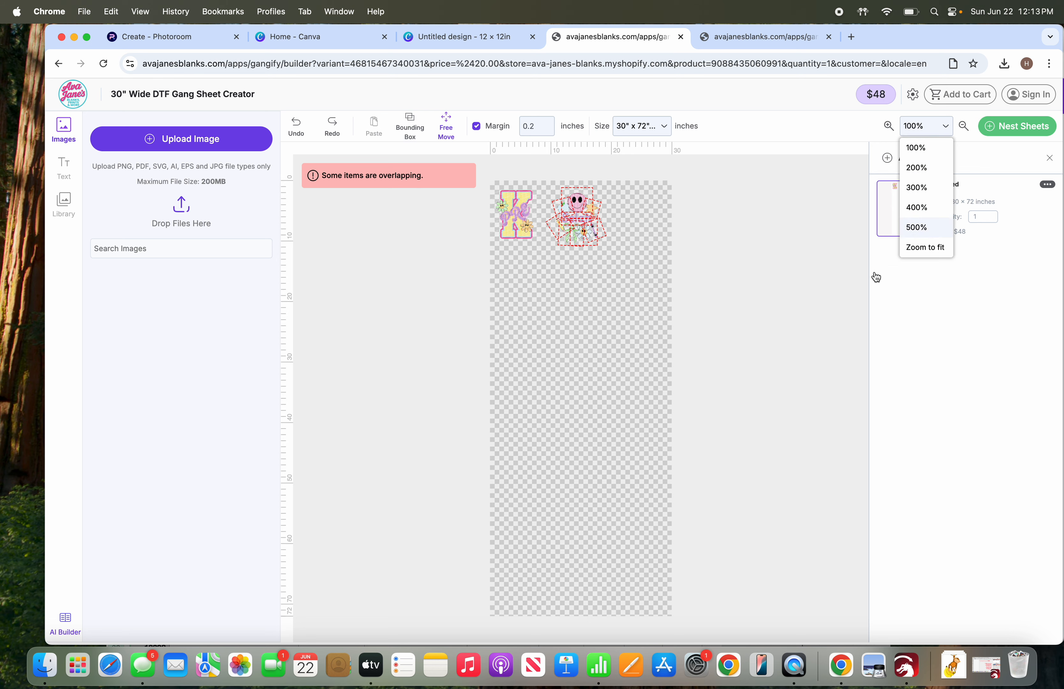
click(918, 227)
click(481, 373)
drag(432, 323, 461, 370)
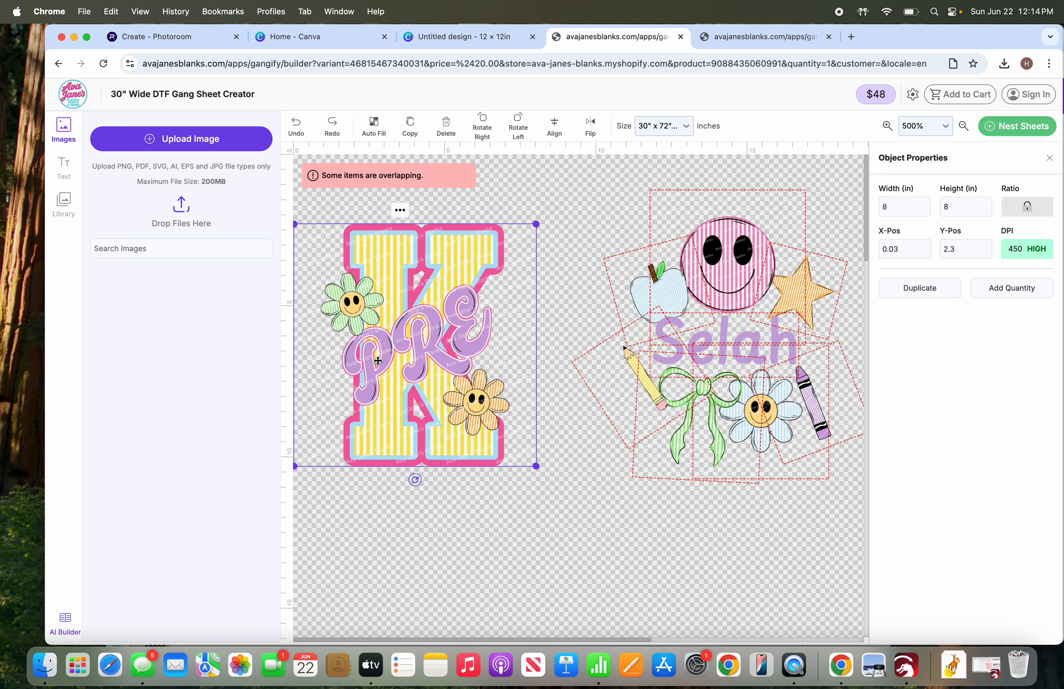
drag(438, 339, 437, 321)
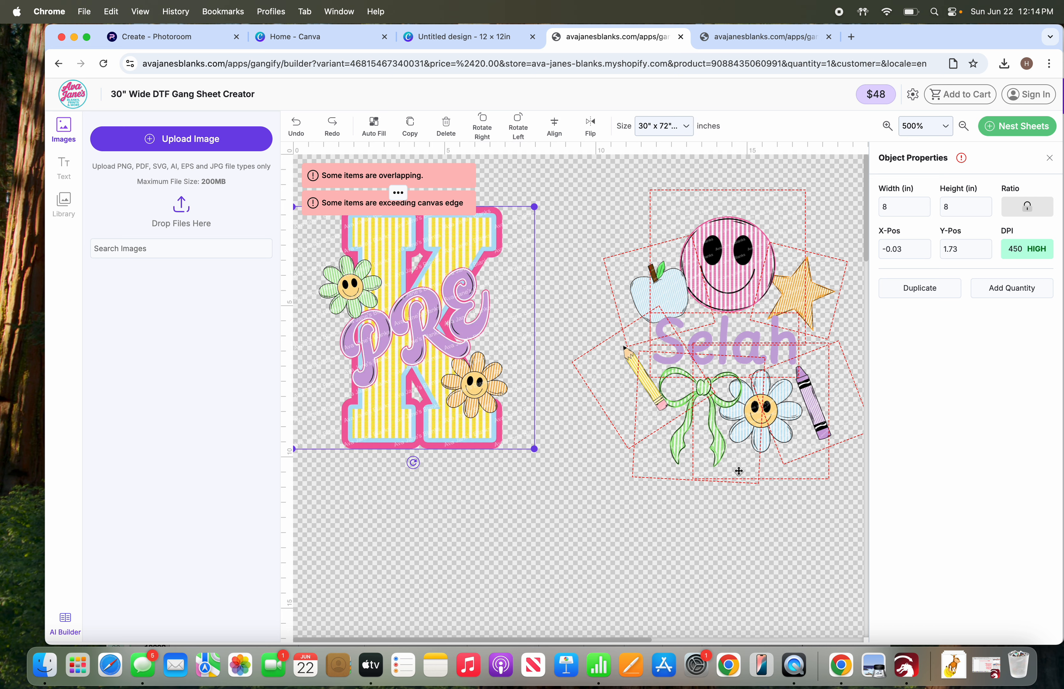
click(719, 543)
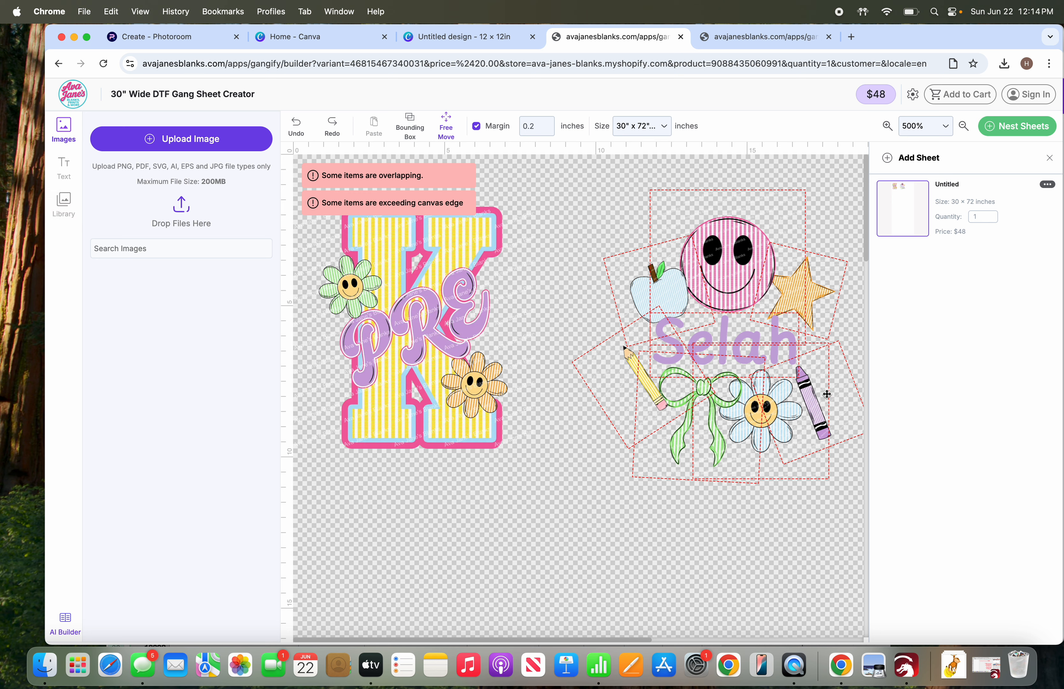
click(379, 310)
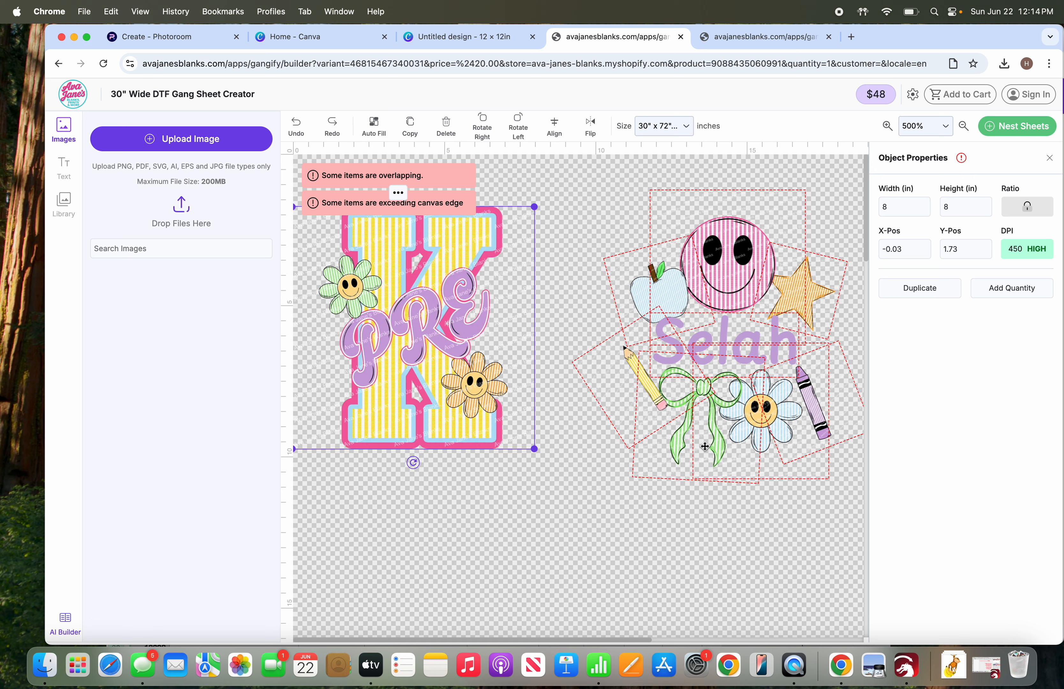
Search the gallery library for "seers" and open the full SeerSucker collection
click(63, 204)
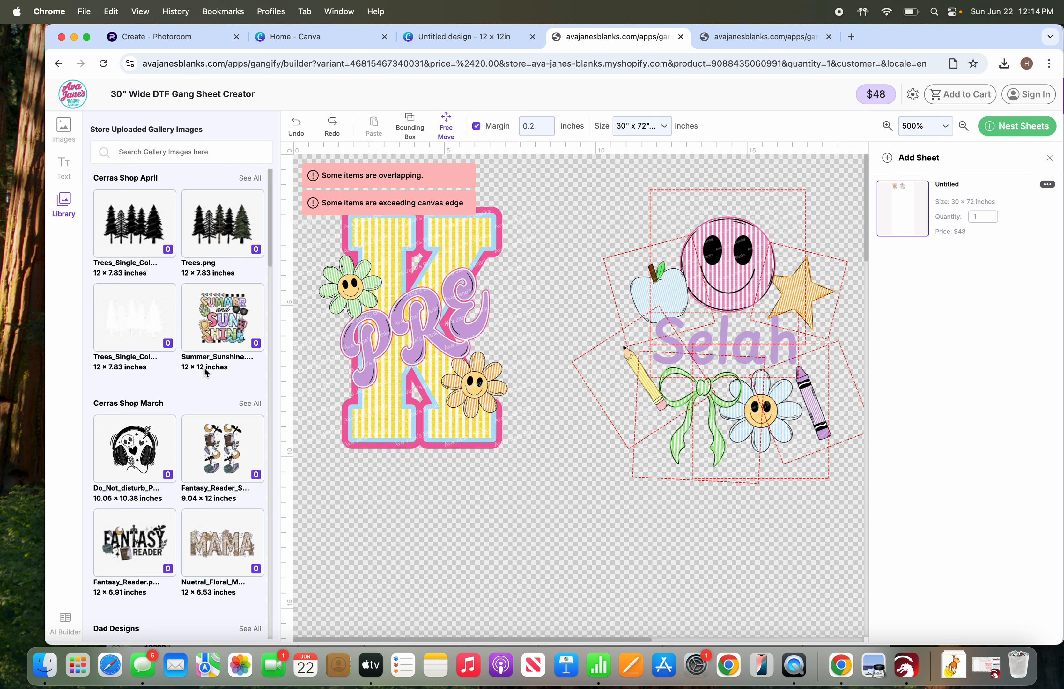
scroll(205, 372, down, 20)
scroll(205, 372, down, 6)
scroll(205, 373, up, 20)
text(seers)
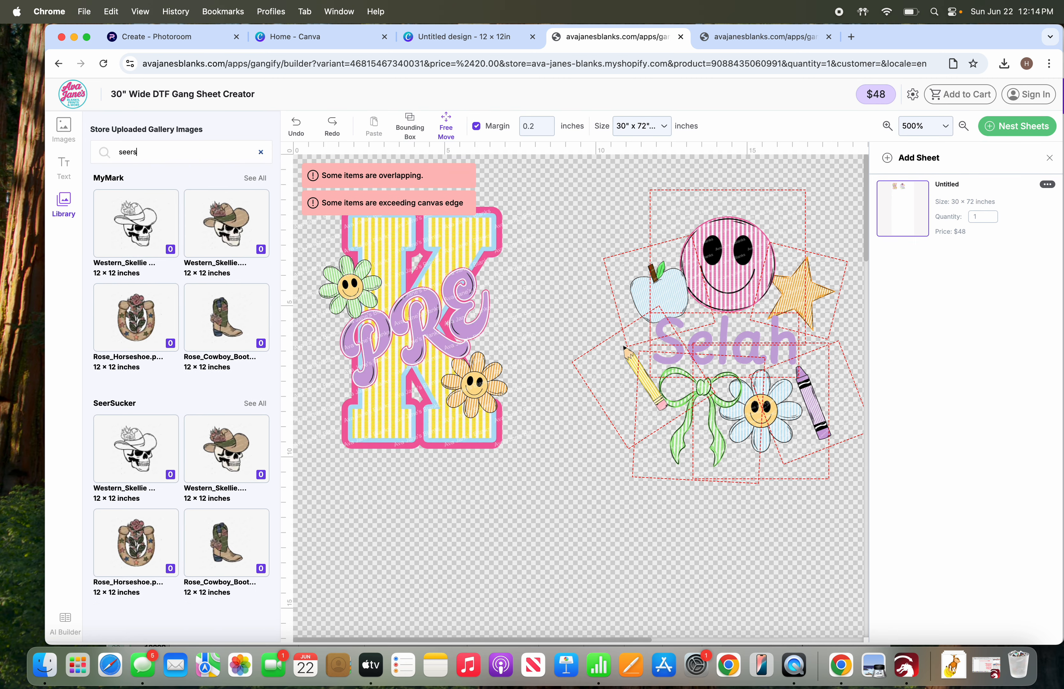
click(255, 403)
Add the yellow bow, Yellow 2.png, from the SeerSucker collection to the sheet
scroll(249, 417, down, 3)
scroll(249, 416, down, 10)
scroll(249, 417, up, 6)
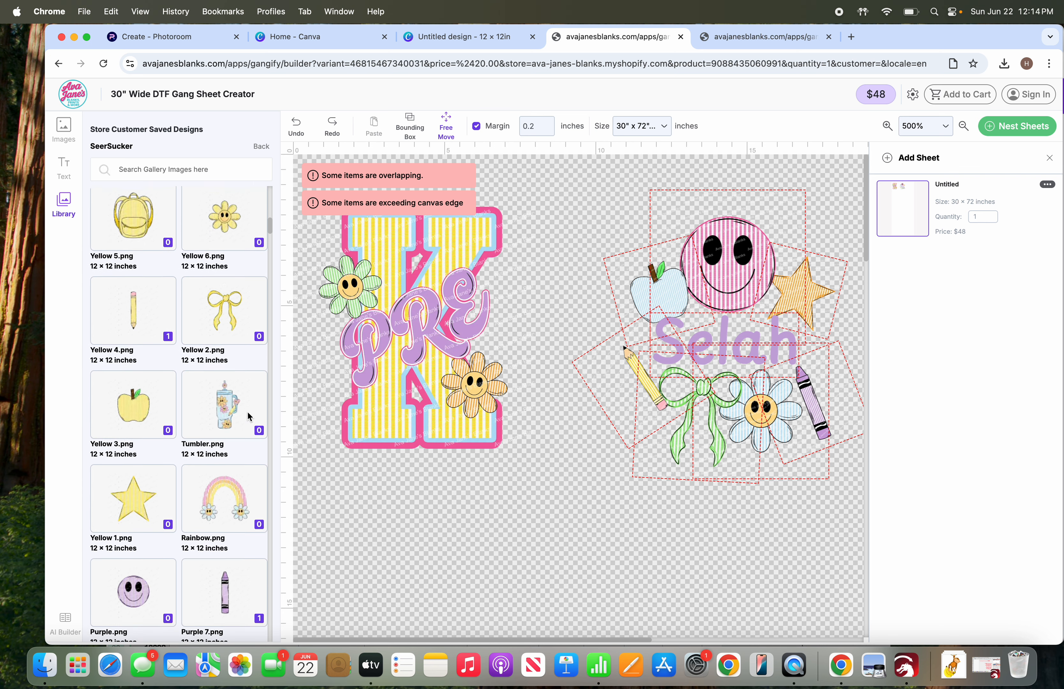
scroll(215, 289, down, 3)
click(224, 237)
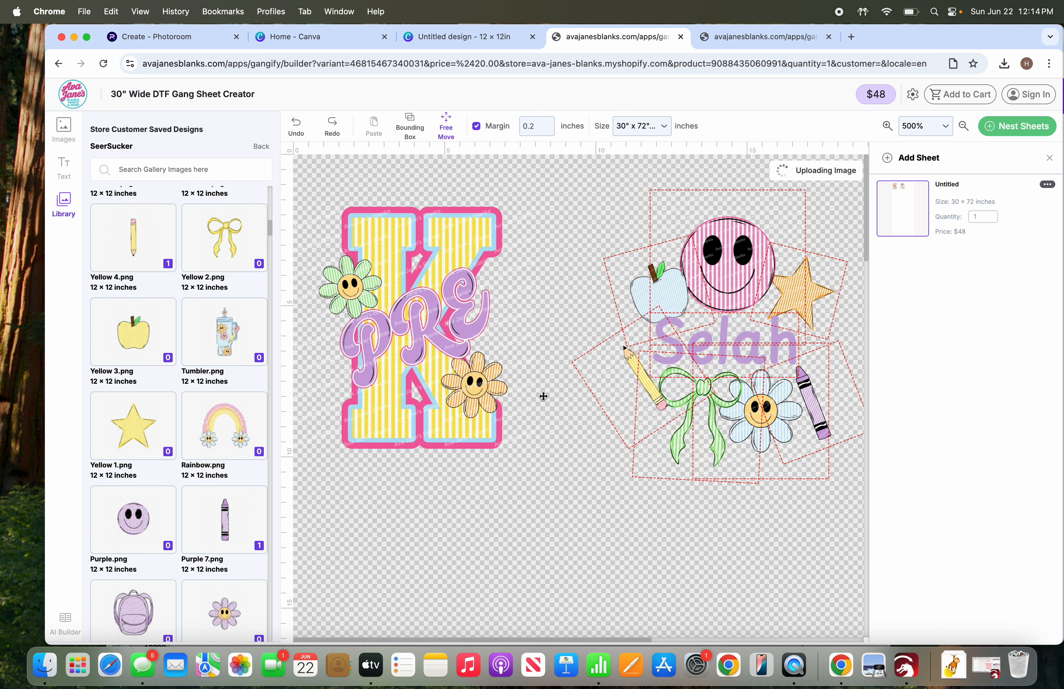
Shrink the yellow bow to about 2.26 x 2.26 inches and place it below the name design at about X 12.82, Y 14.58
click(939, 125)
click(923, 169)
drag(702, 362, 613, 408)
drag(666, 345, 567, 345)
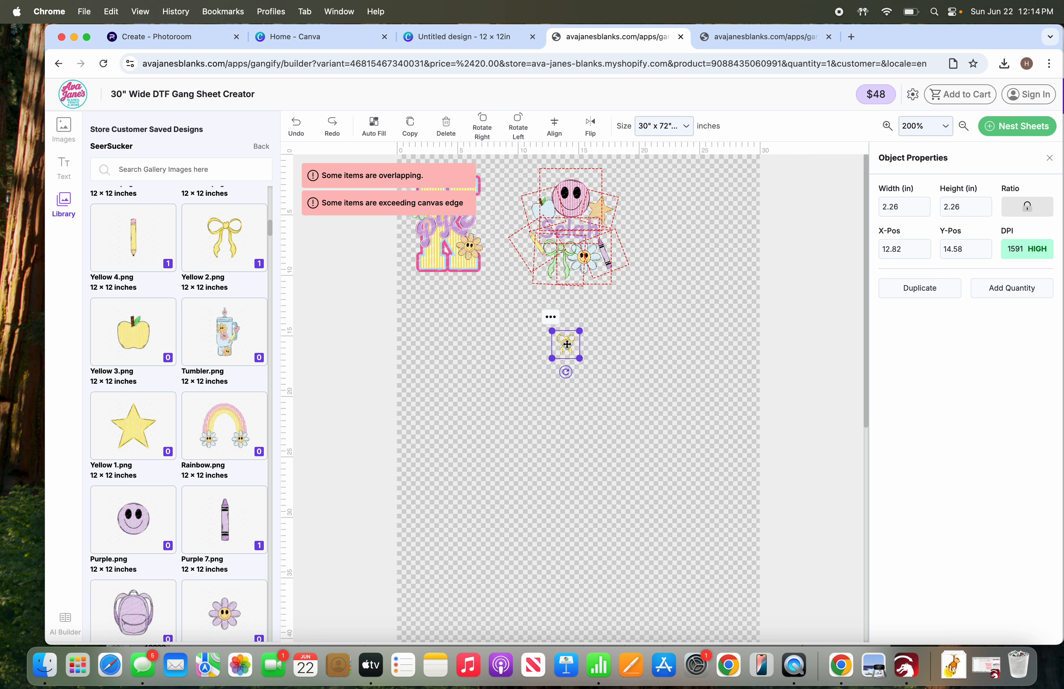
Delete the small yellow bow placed below the name design
click(550, 317)
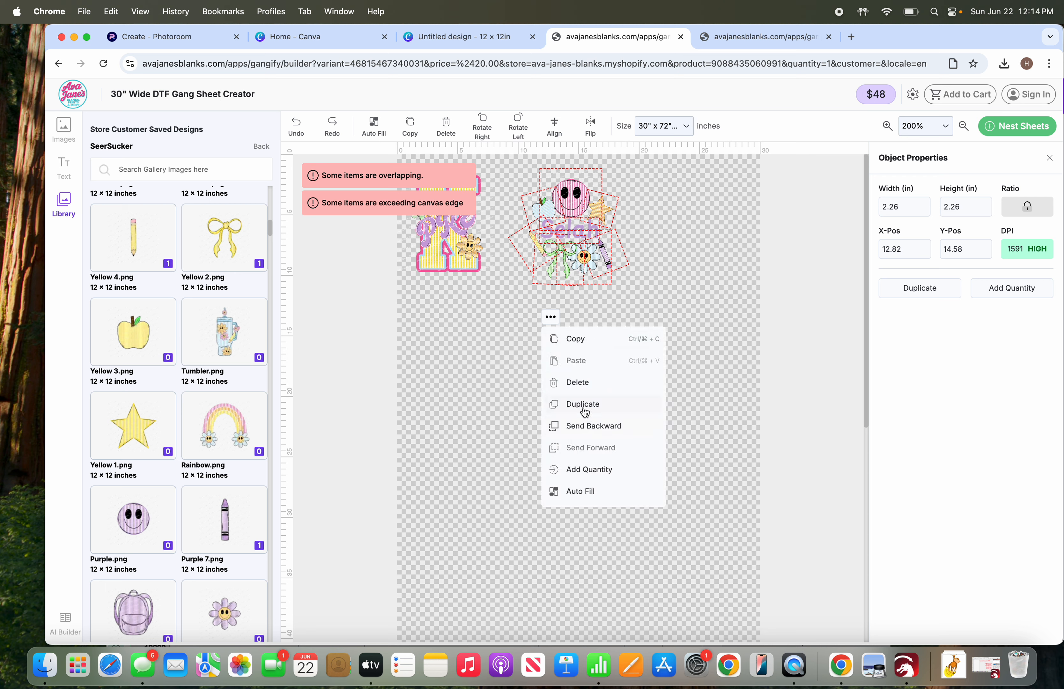
click(588, 384)
Move the whole name design slightly closer to the PRE K design, to about X 8.2, Y 1.32, and select its name text
click(922, 133)
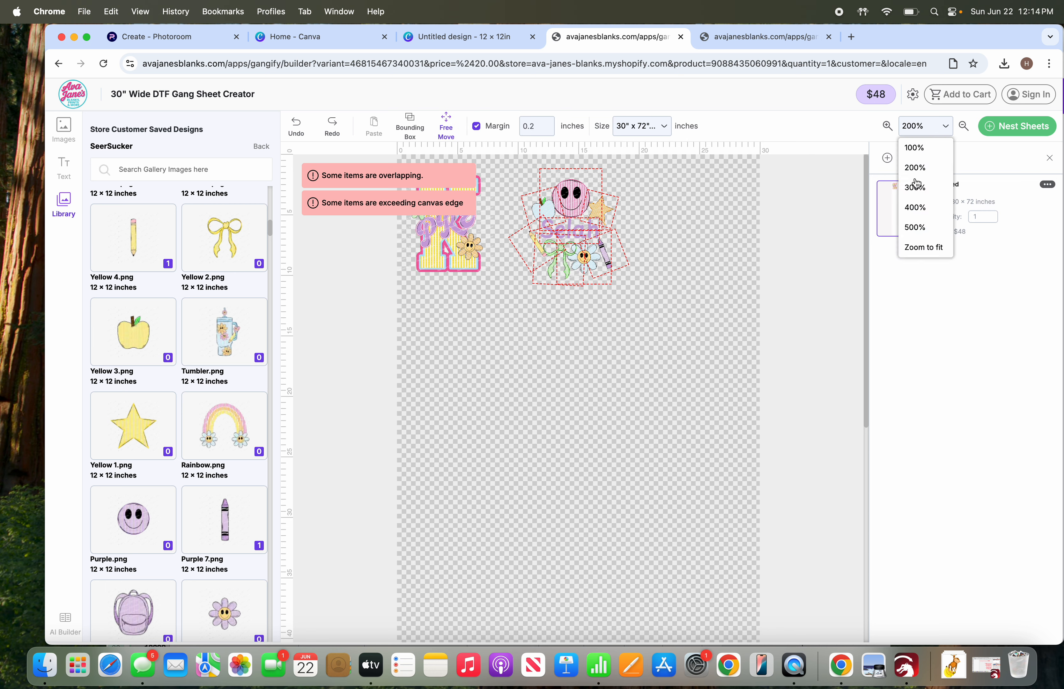
click(913, 228)
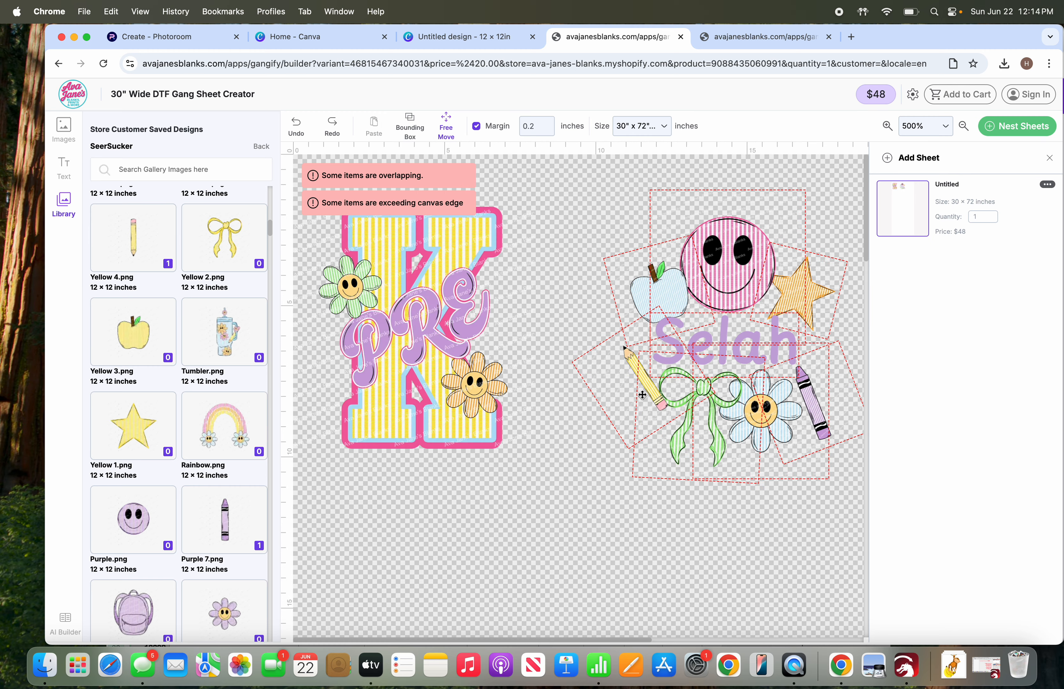
drag(843, 516, 658, 313)
click(665, 512)
click(719, 326)
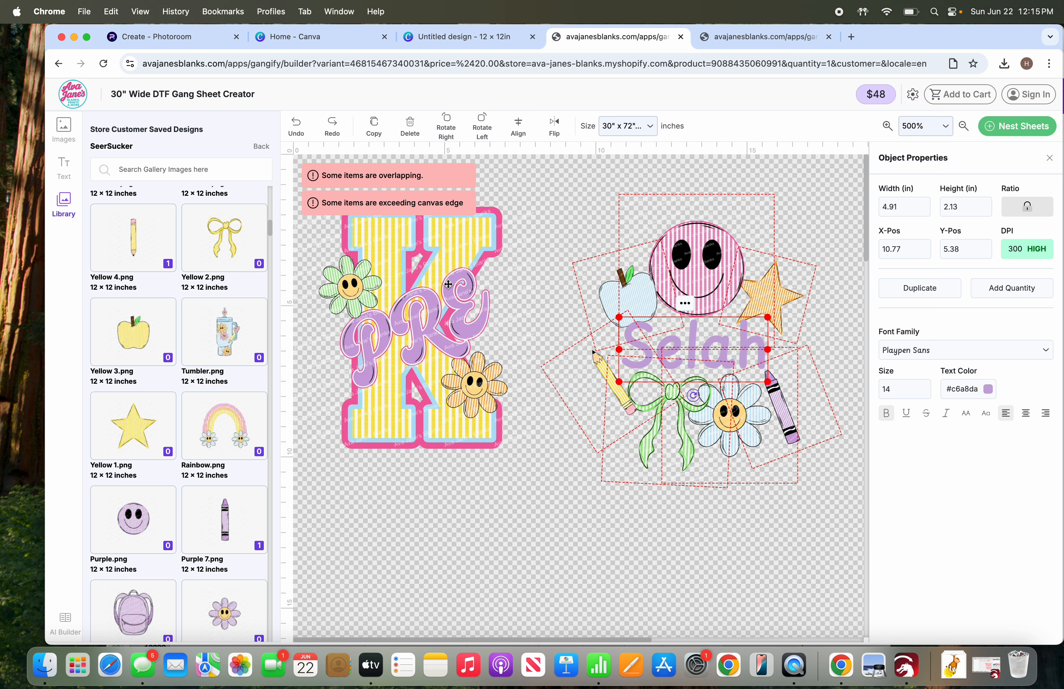
Add a text field, place it below the PRE K design at about X 3.06, Y 8.35, and enter a child's first name
click(64, 168)
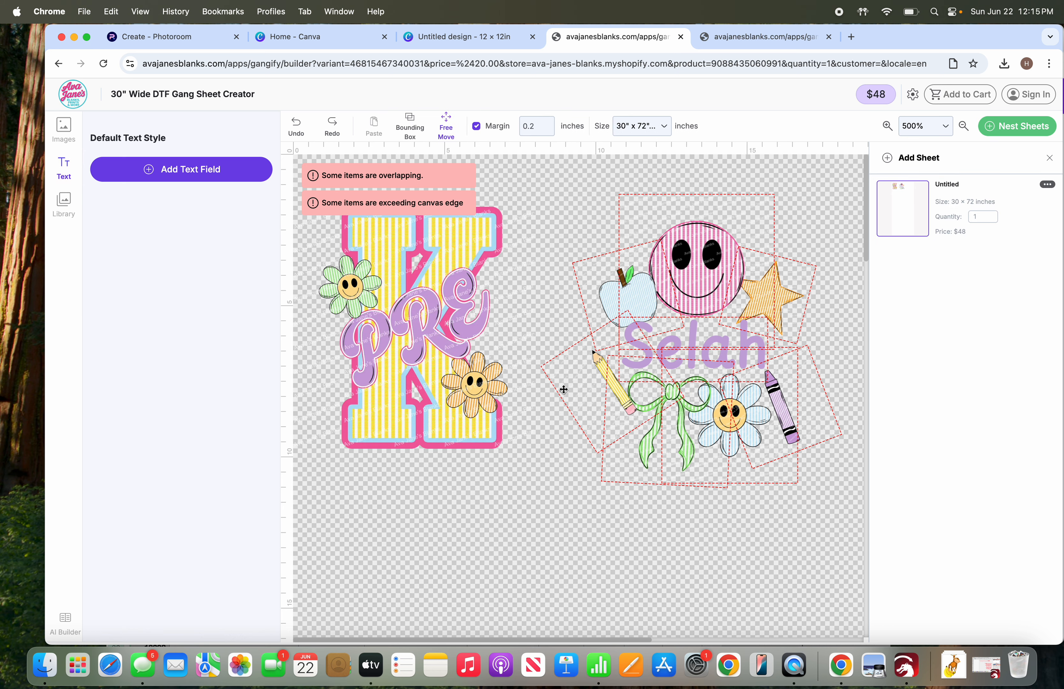
click(181, 169)
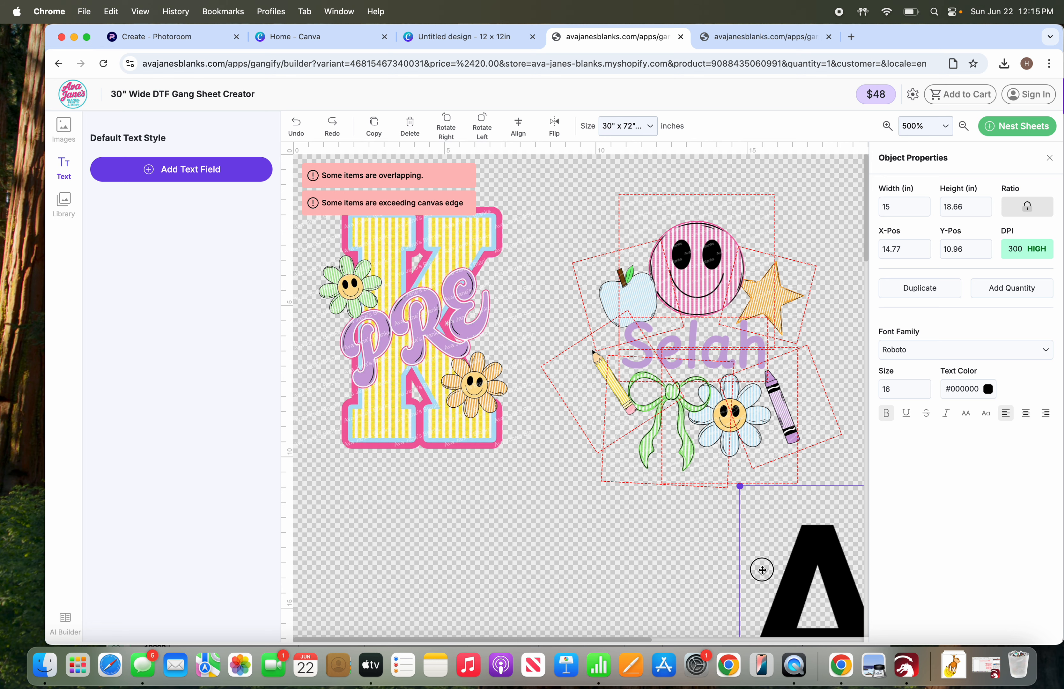
drag(760, 571, 416, 491)
scroll(430, 514, down, 2)
double_click(495, 510)
text(Ava)
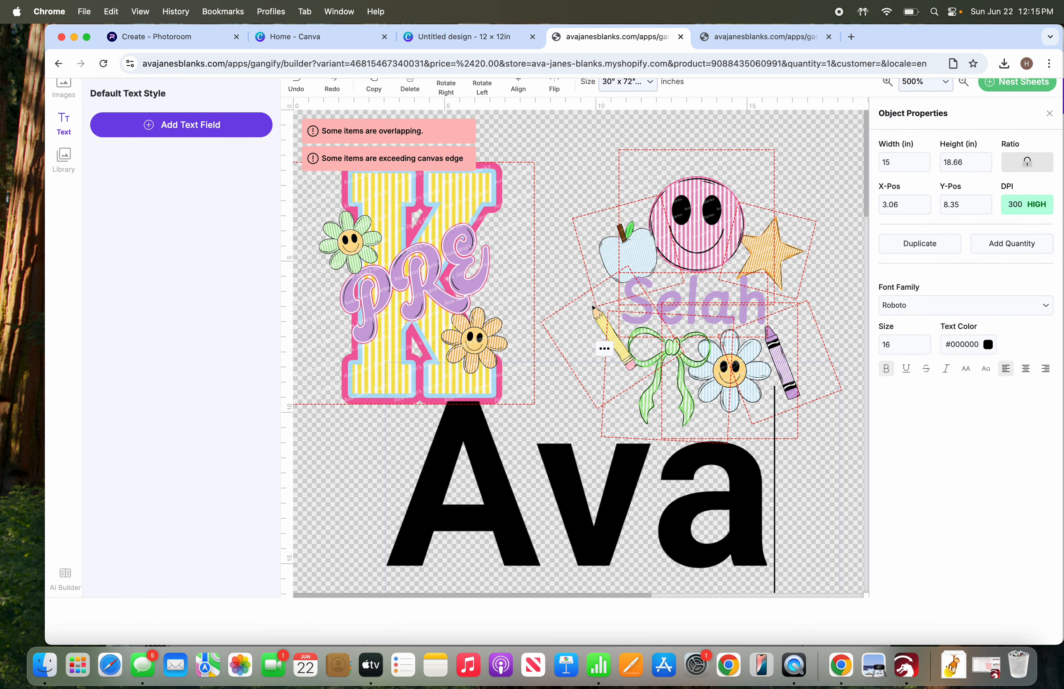
Set the new name text's font family to Stoke
double_click(593, 502)
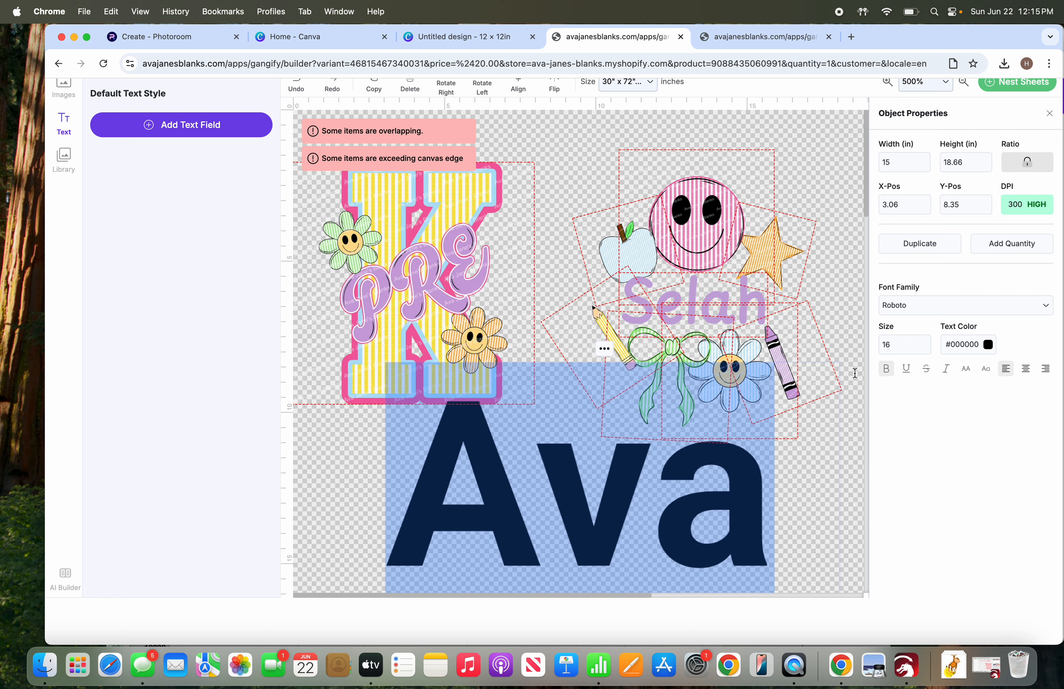
click(932, 311)
scroll(913, 380, down, 5)
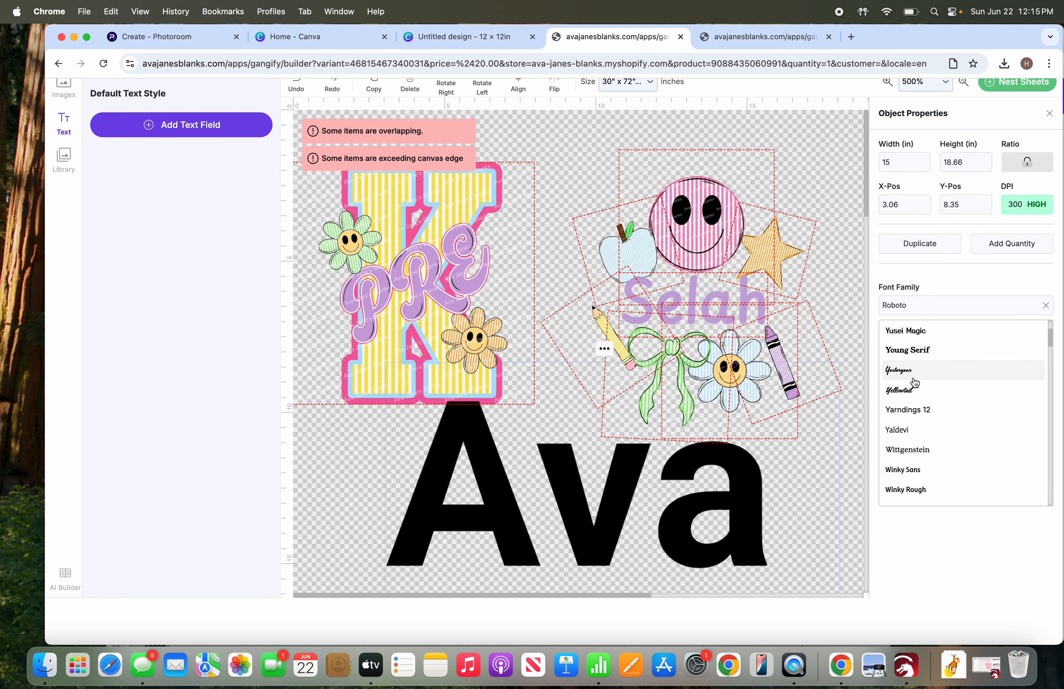
scroll(915, 384, down, 4)
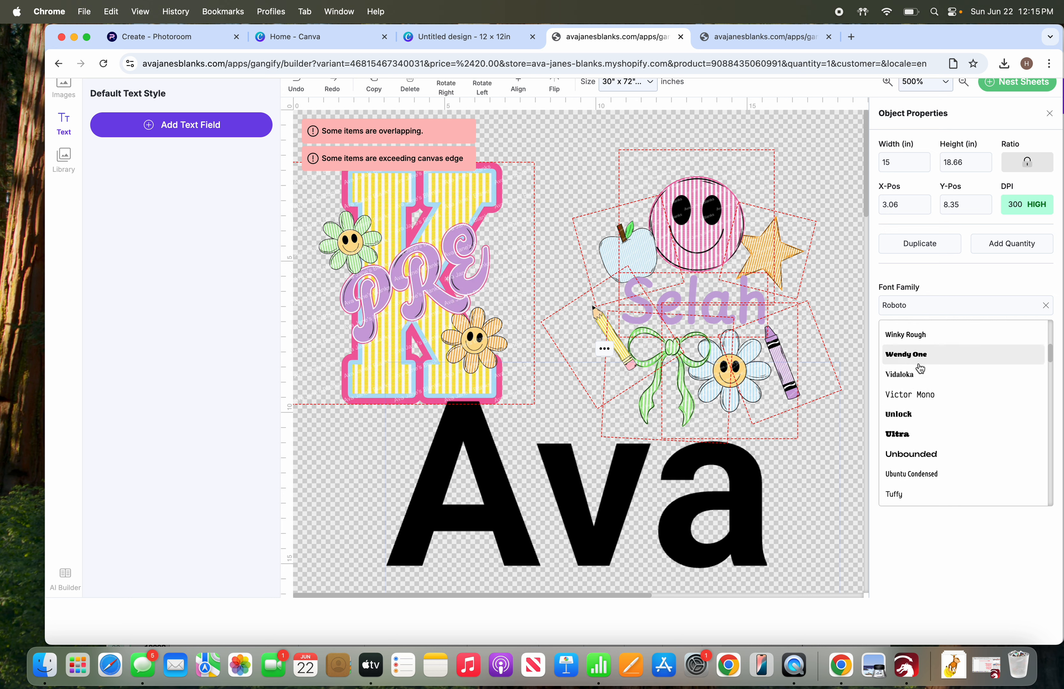
scroll(920, 381, down, 5)
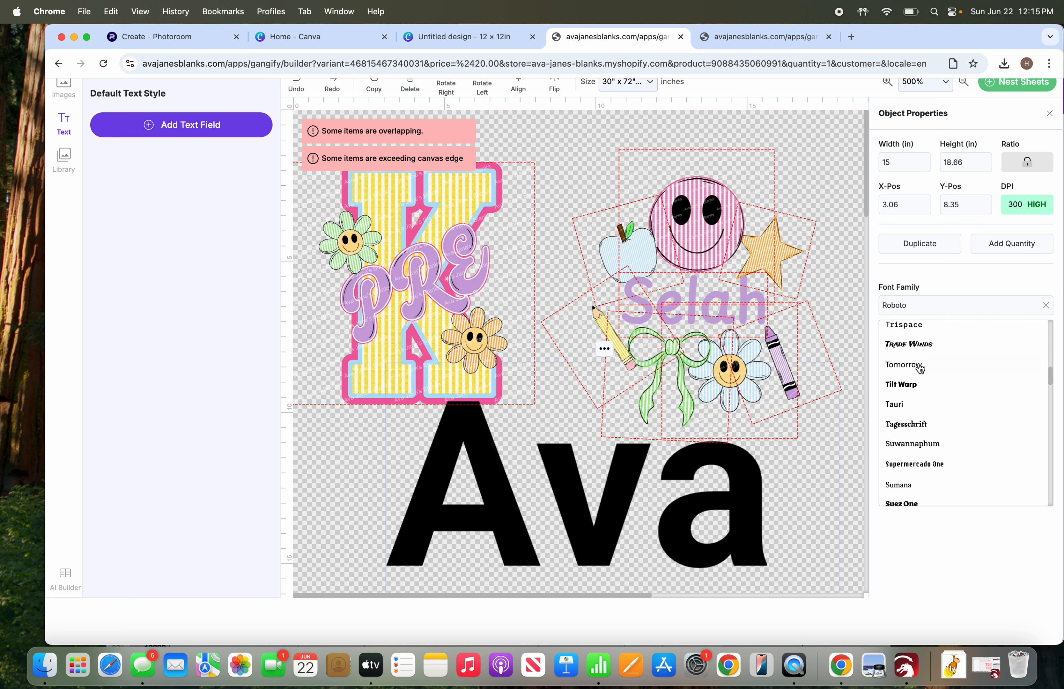
scroll(917, 389, down, 5)
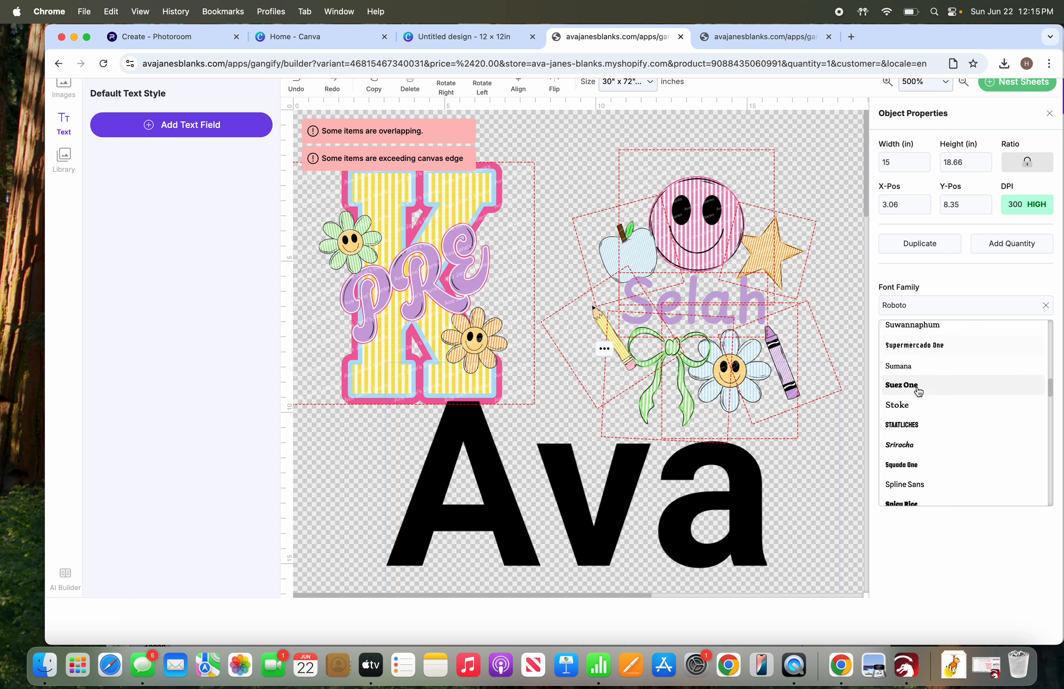
click(910, 414)
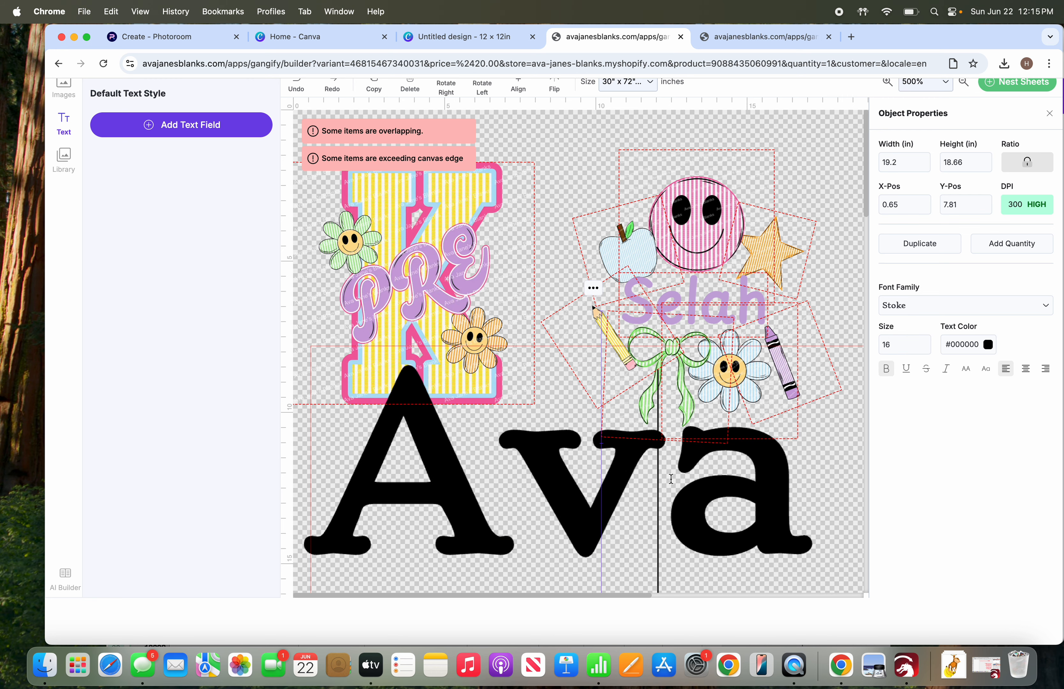
click(640, 506)
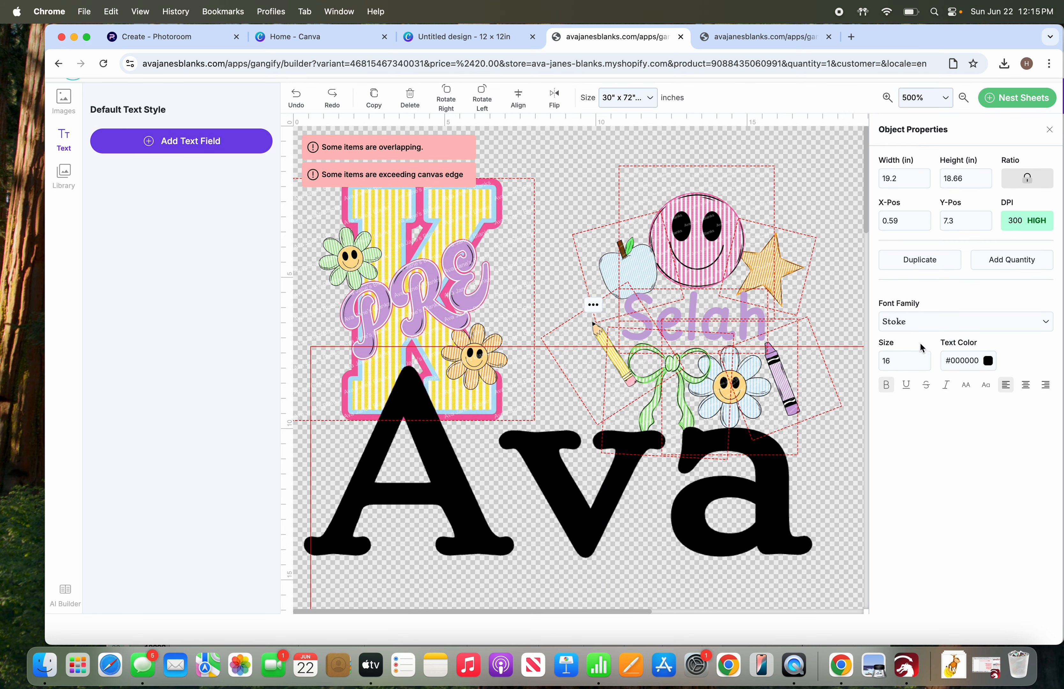
Reduce the name text's font size to 7 and remove the leftover placeholder word "Text" from its second line
click(922, 365)
click(923, 365)
click(923, 365)
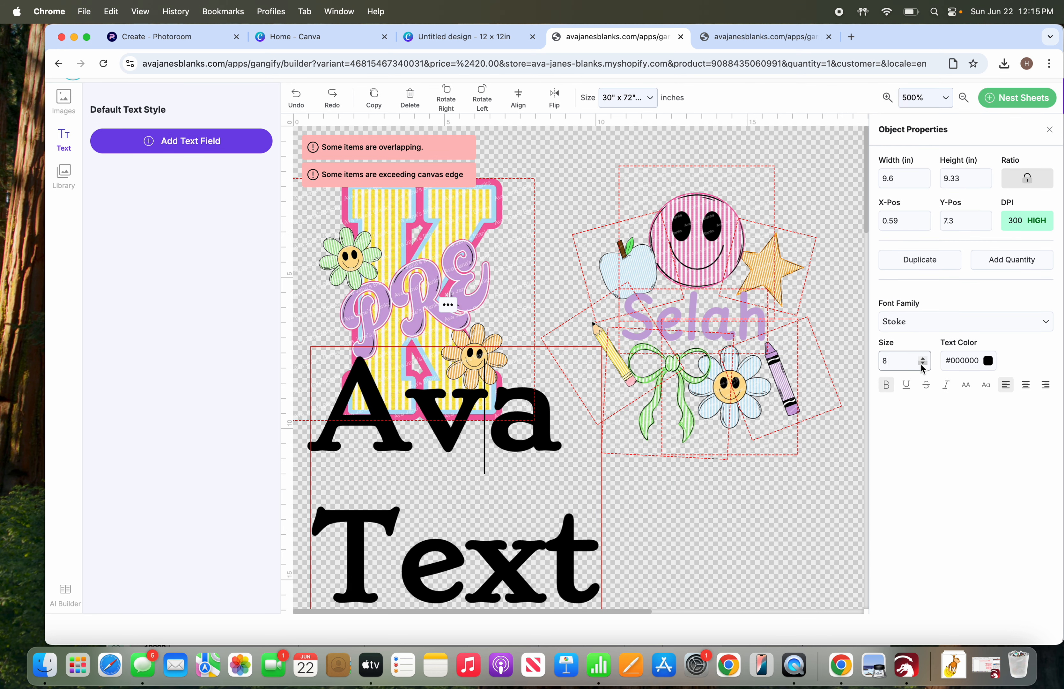
click(923, 365)
double_click(405, 542)
key(BackSpace)
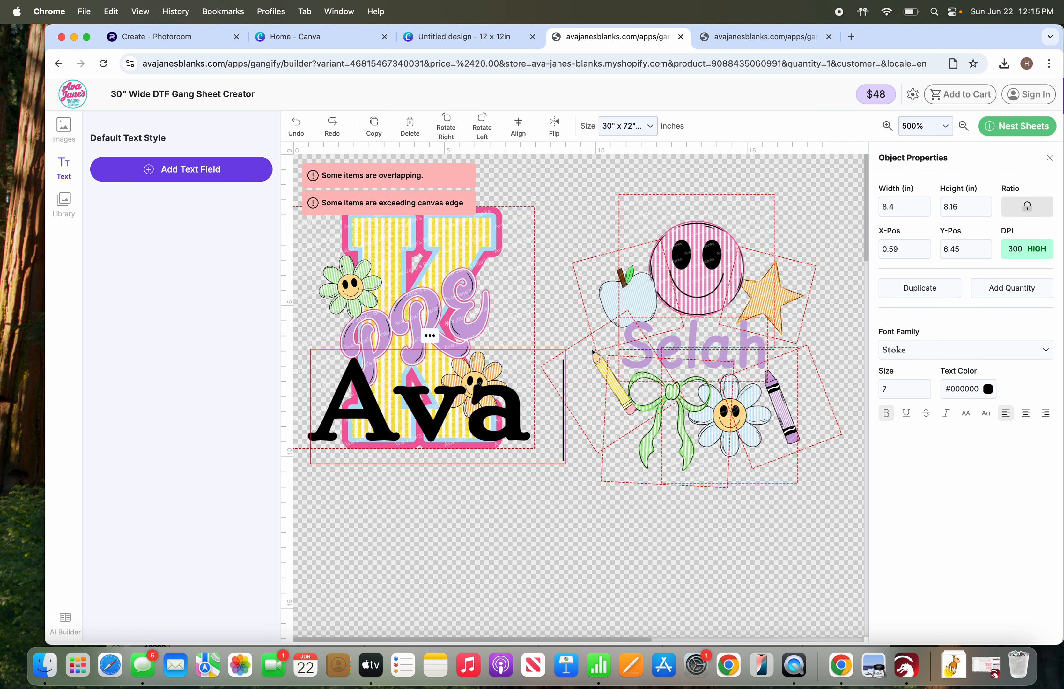
key(BackSpace)
Set the name text's font size to 6 and place it at the K's lower edge, at about X 0.87, Y 9.02
drag(437, 404, 437, 467)
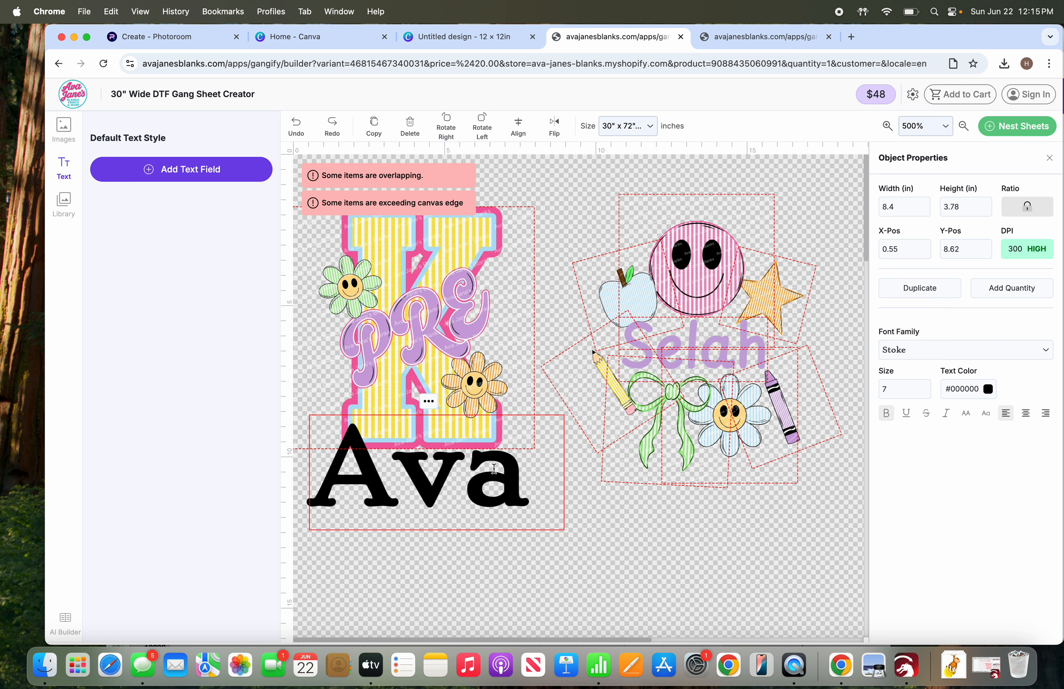
click(923, 392)
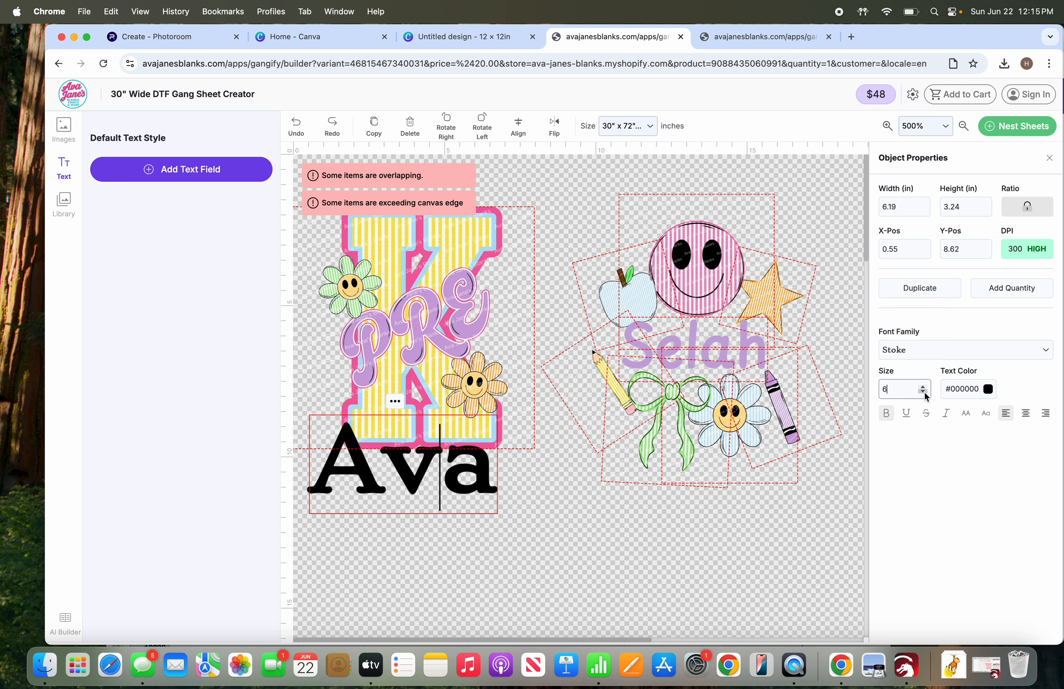
mouse_move(442, 483)
mouse_down()
mouse_move(456, 494)
mouse_move(453, 480)
mouse_up()
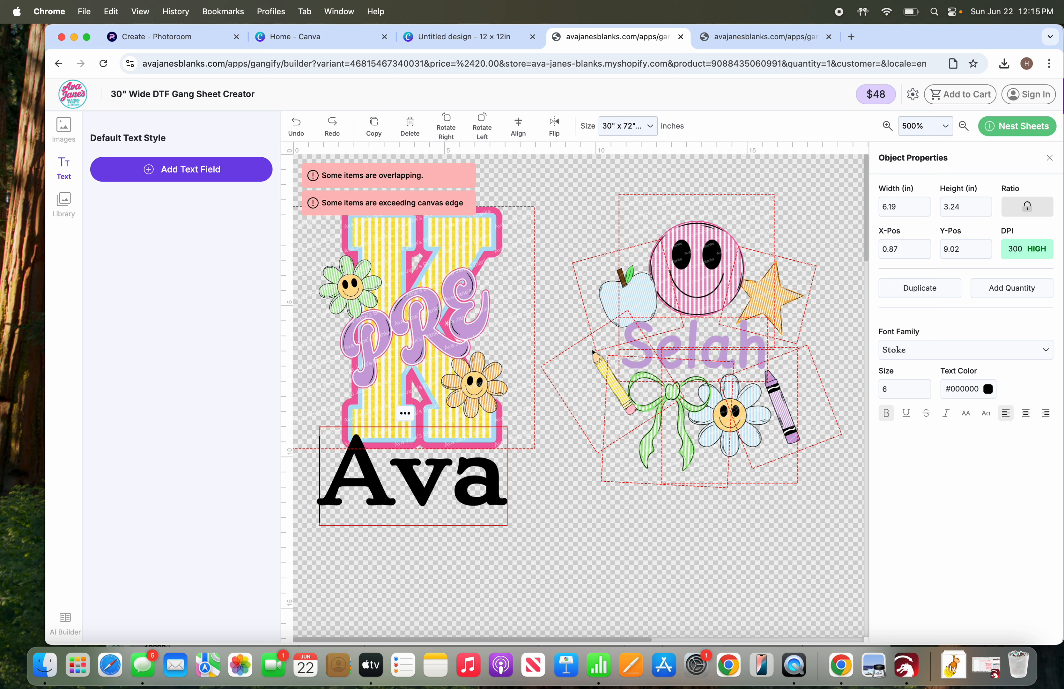
Colour the name text pink, #f25fa1, by sampling the K's outline with the eyedropper
click(957, 391)
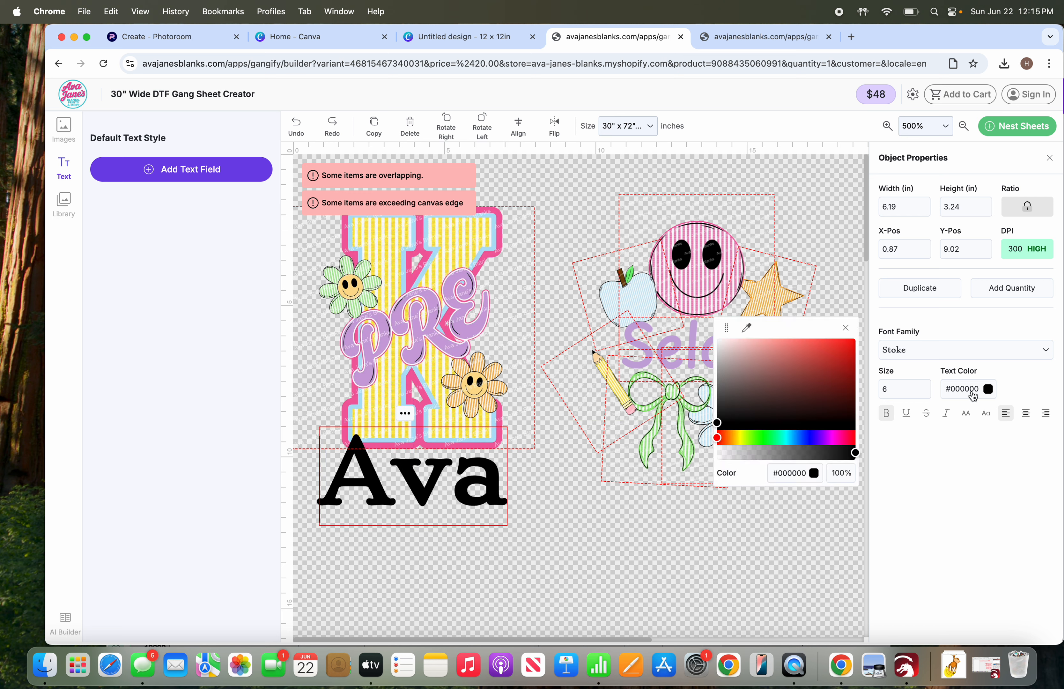
click(747, 328)
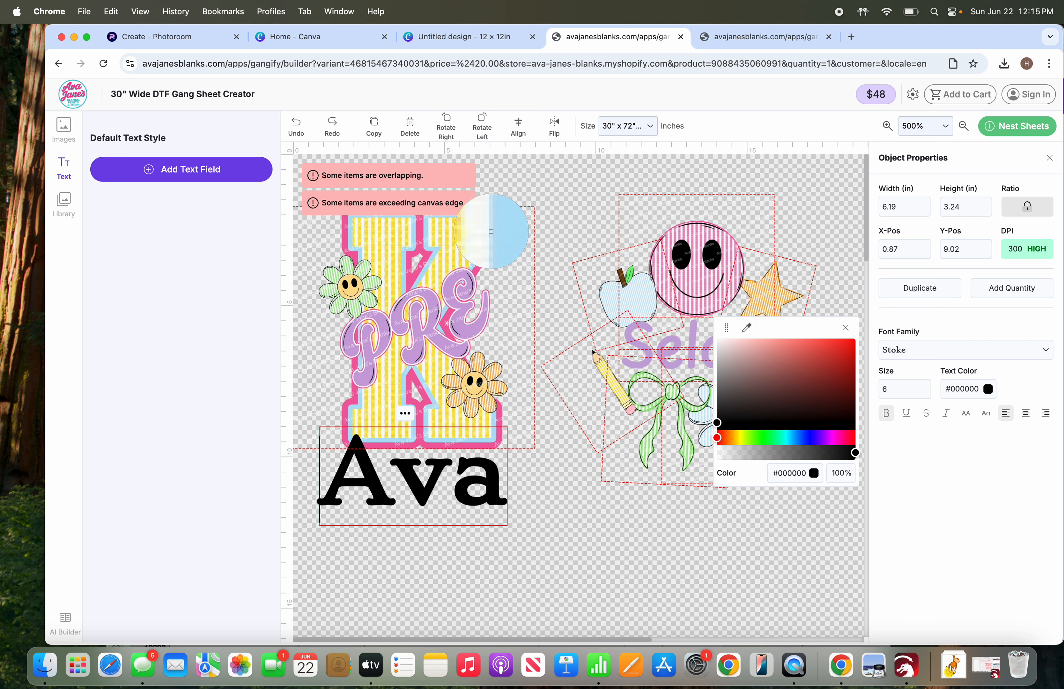
click(499, 231)
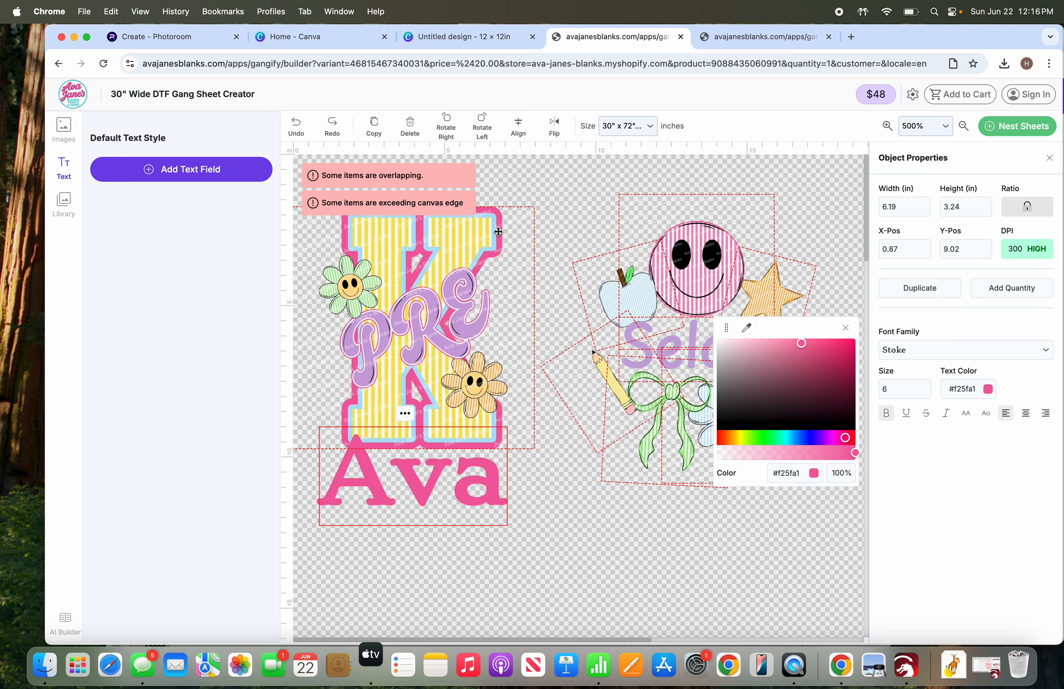
Recolour the name text lavender, #c8a0dc, by sampling the PRE lettering with the eyedropper
click(746, 328)
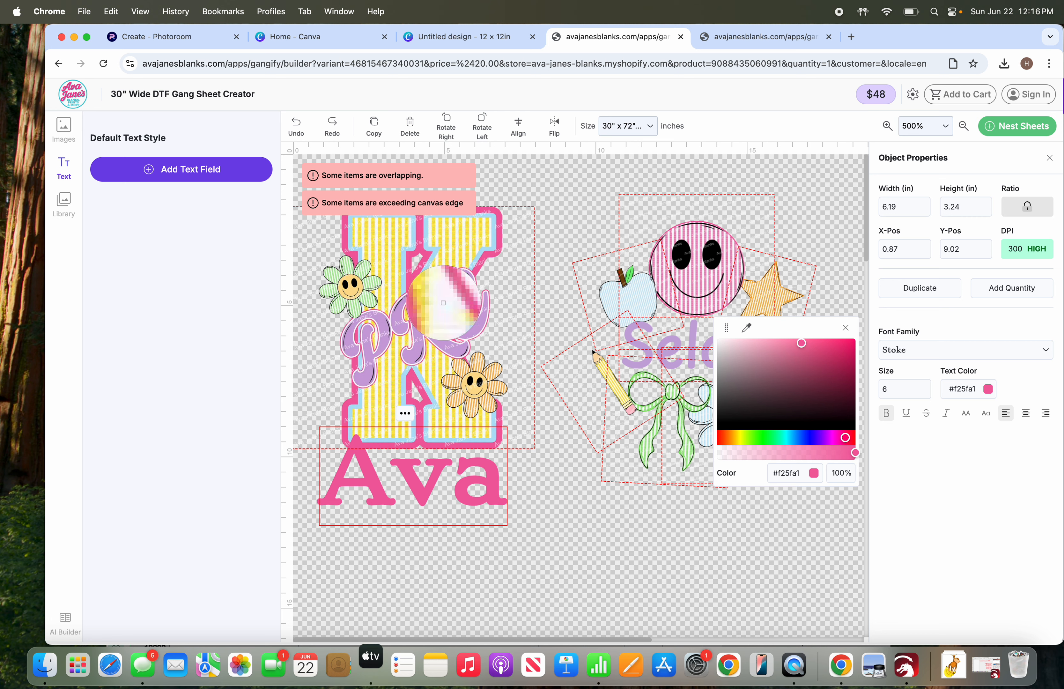
click(456, 319)
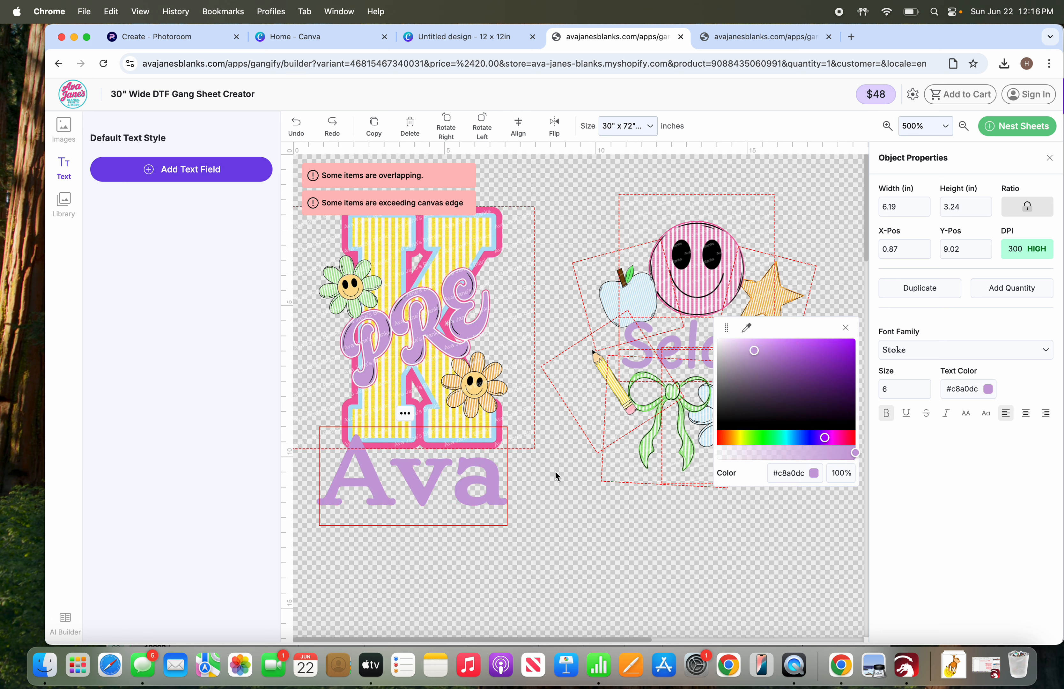
click(845, 329)
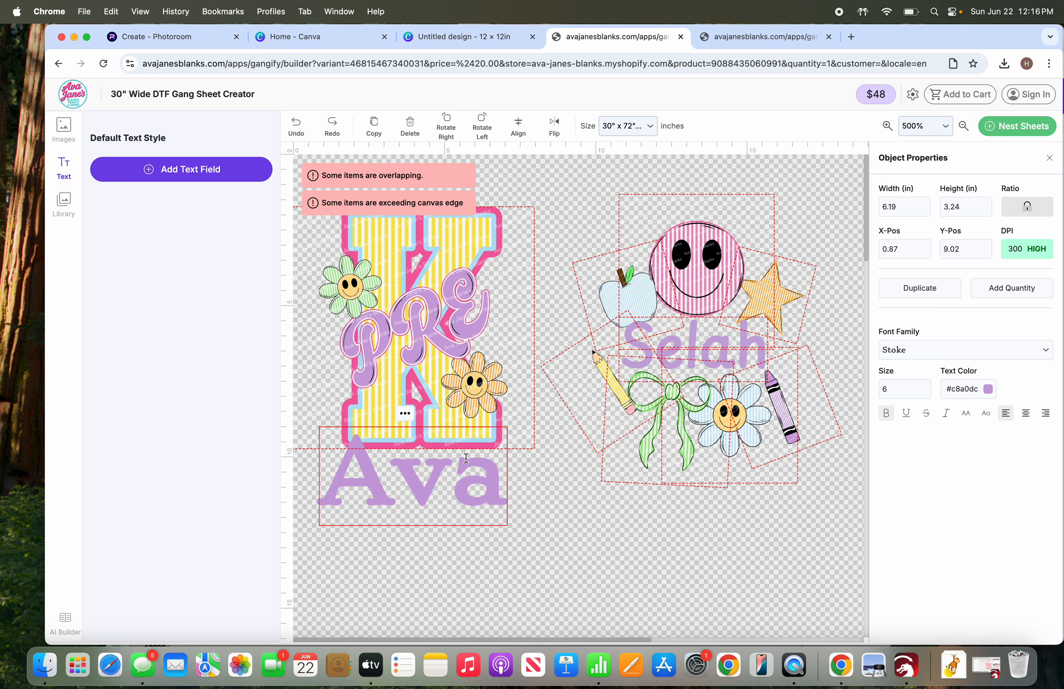
Move the lavender name text below the K to about X 4, Y 10.39, and erase all its letters
click(433, 497)
drag(433, 497, 484, 541)
key(BackSpace)
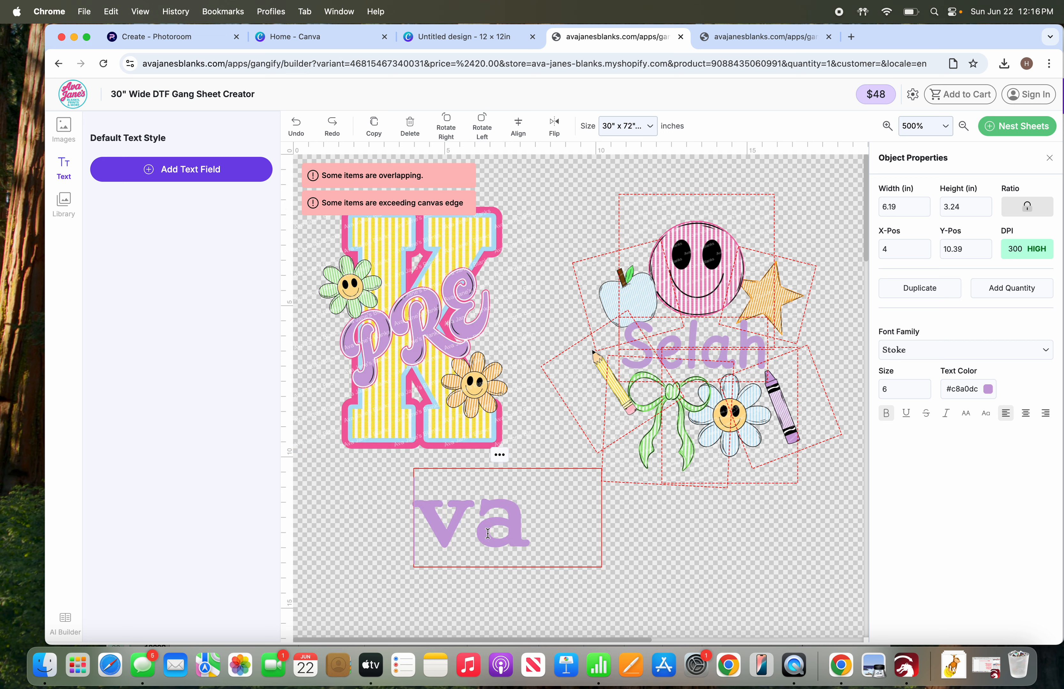
key(BackSpace)
key(BackSpace)
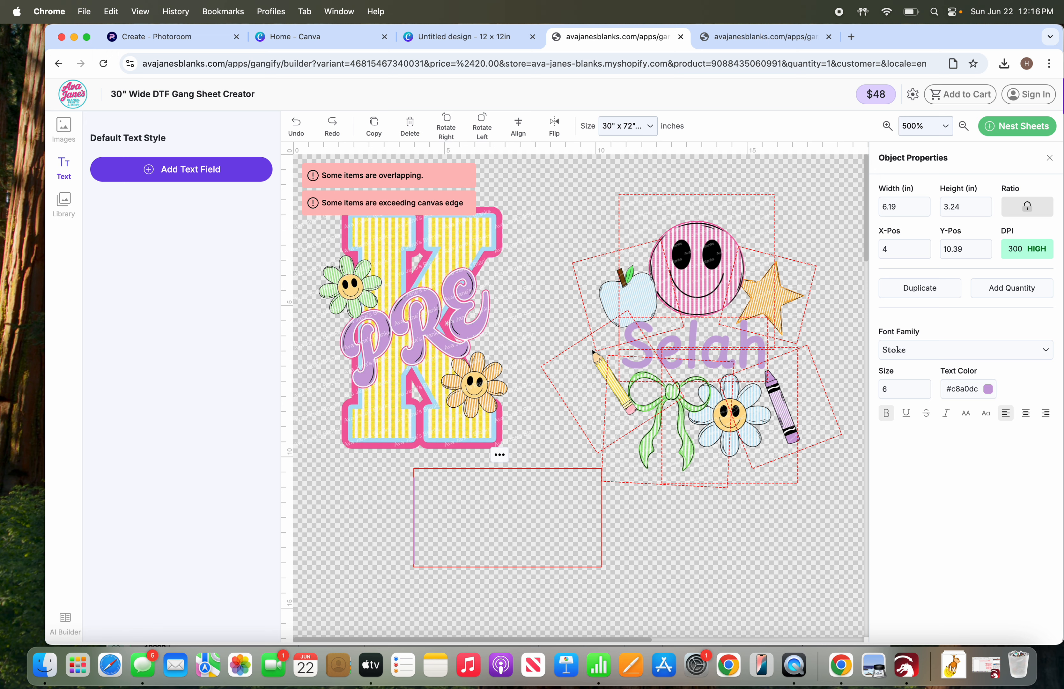
click(774, 548)
Move the whole name design to about X 7.7, Y 0.54 and the PRE K design to about X -0.3, Y 1.21
drag(839, 219, 620, 507)
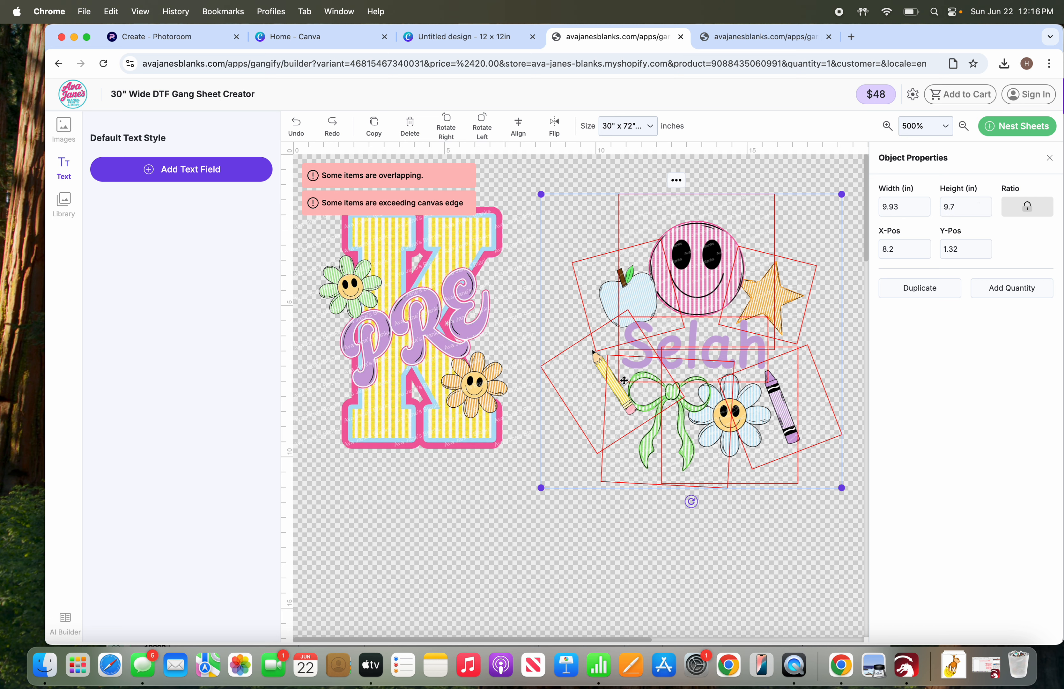
drag(711, 351, 700, 321)
mouse_move(460, 348)
mouse_down()
mouse_move(699, 321)
mouse_move(714, 334)
mouse_move(423, 336)
mouse_move(451, 340)
mouse_up()
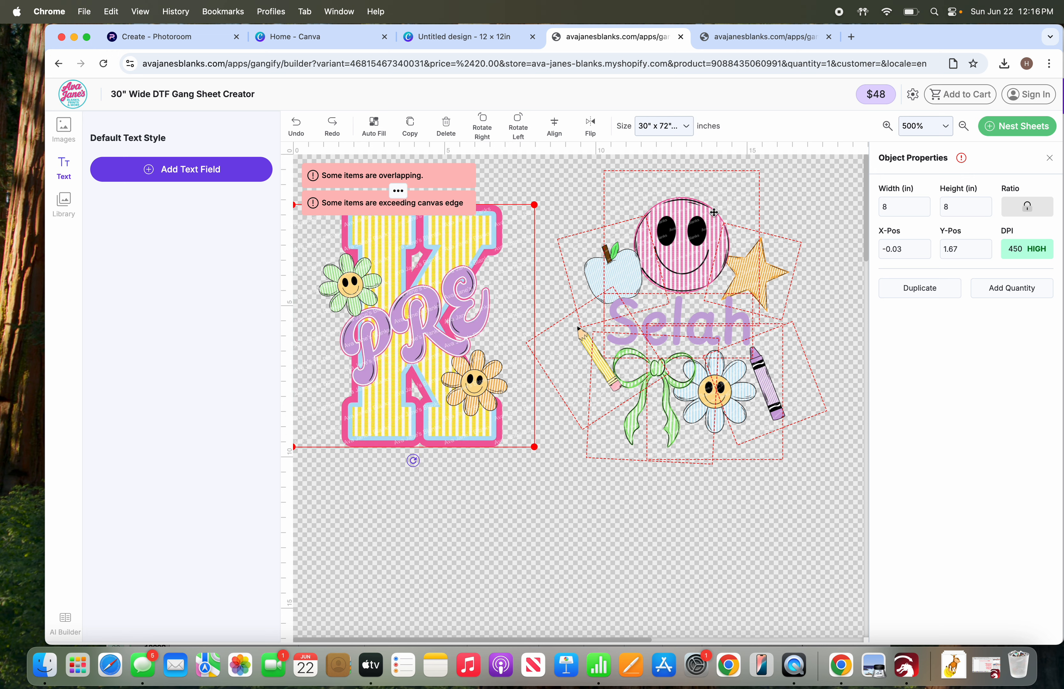
mouse_move(441, 323)
mouse_down()
mouse_move(712, 318)
mouse_move(418, 315)
mouse_move(435, 304)
mouse_up()
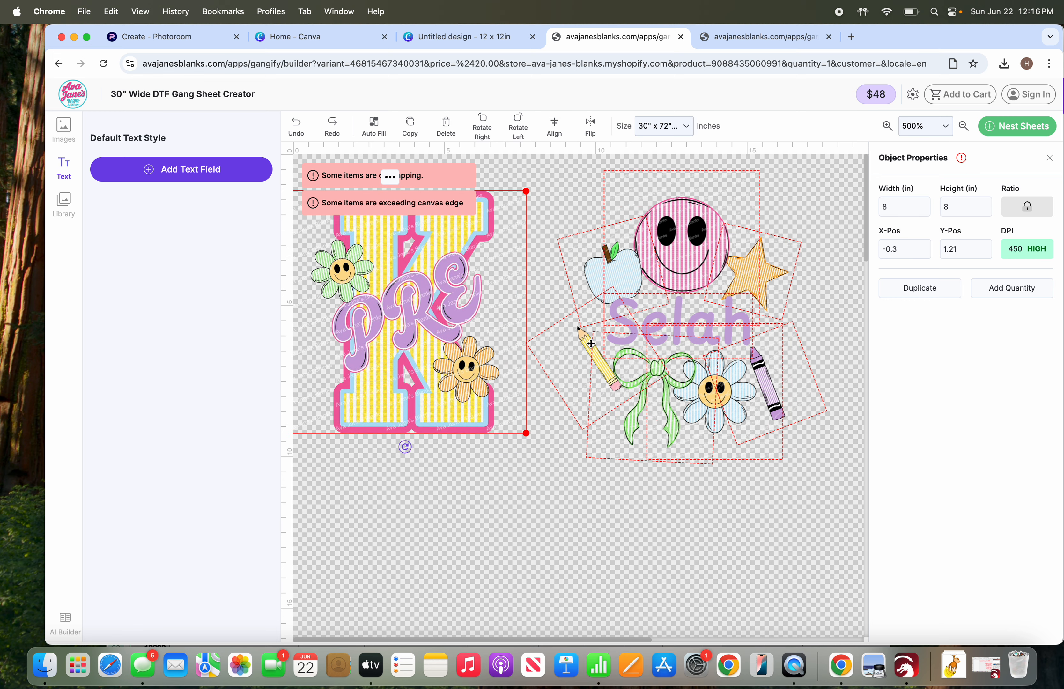
Select all elements of the name design and move them together beside the PRE K design, to about X 5.56, Y 0.47
click(591, 344)
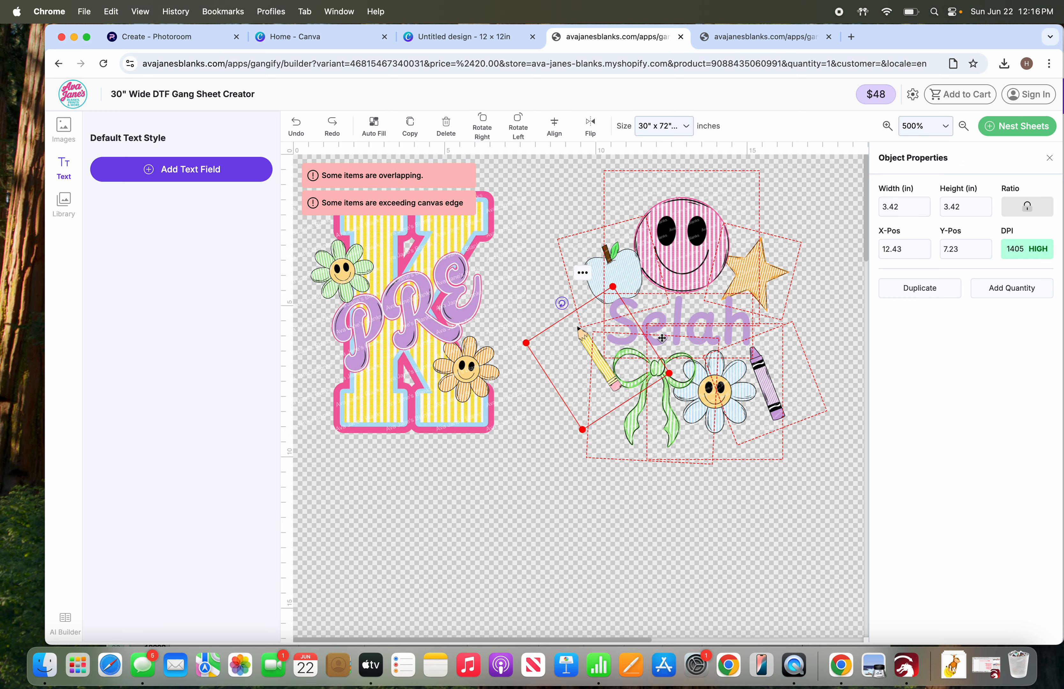
click(659, 530)
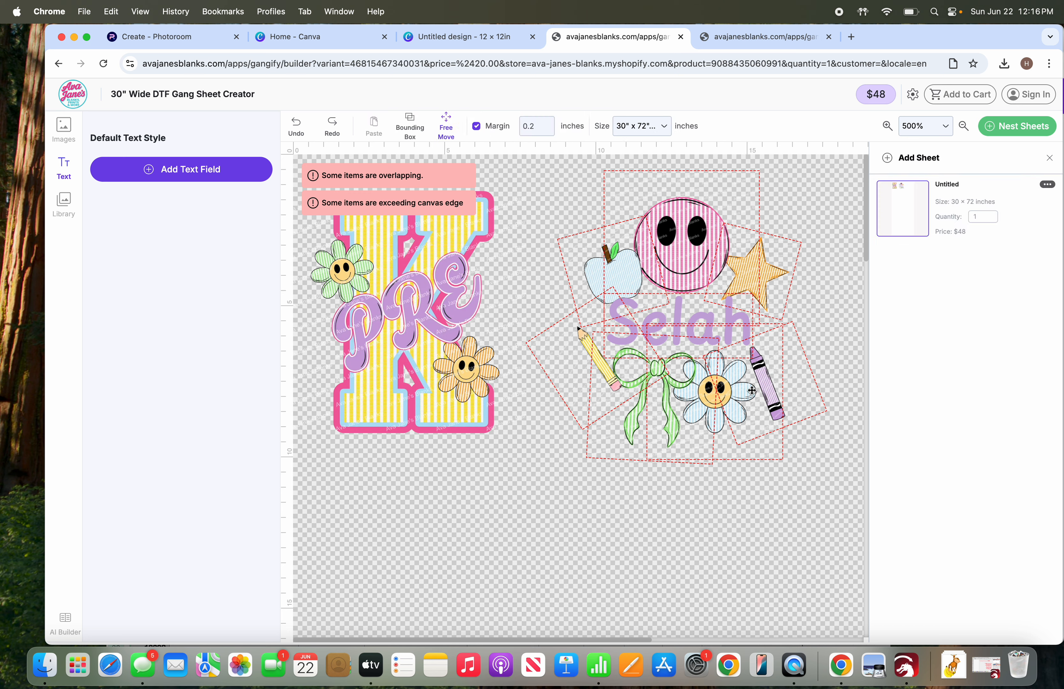
drag(823, 226, 572, 414)
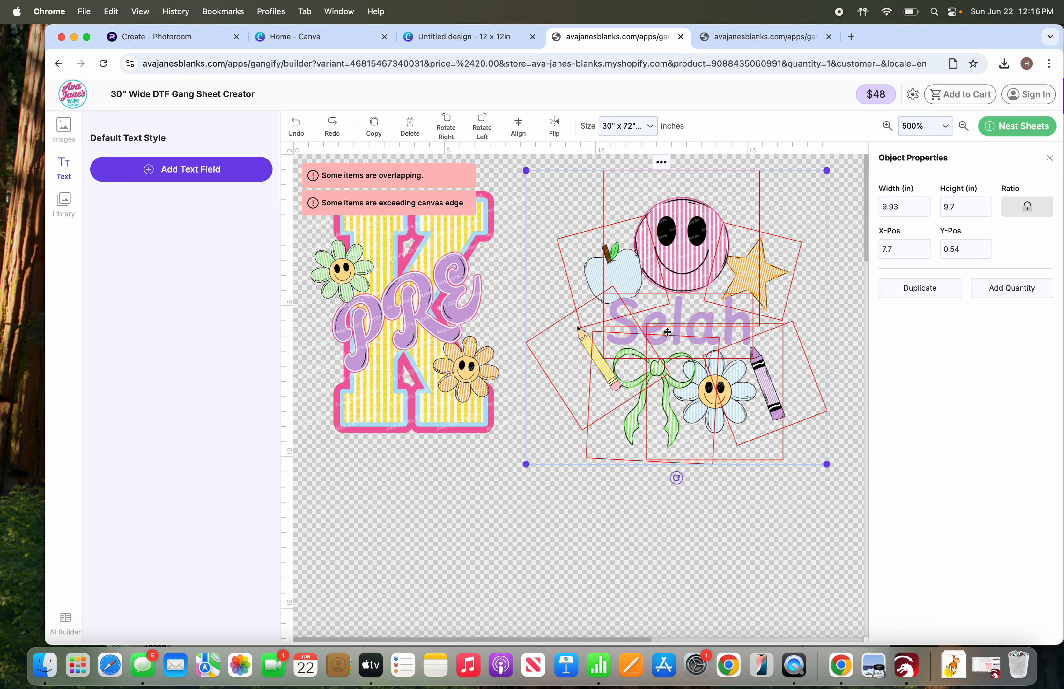
click(689, 451)
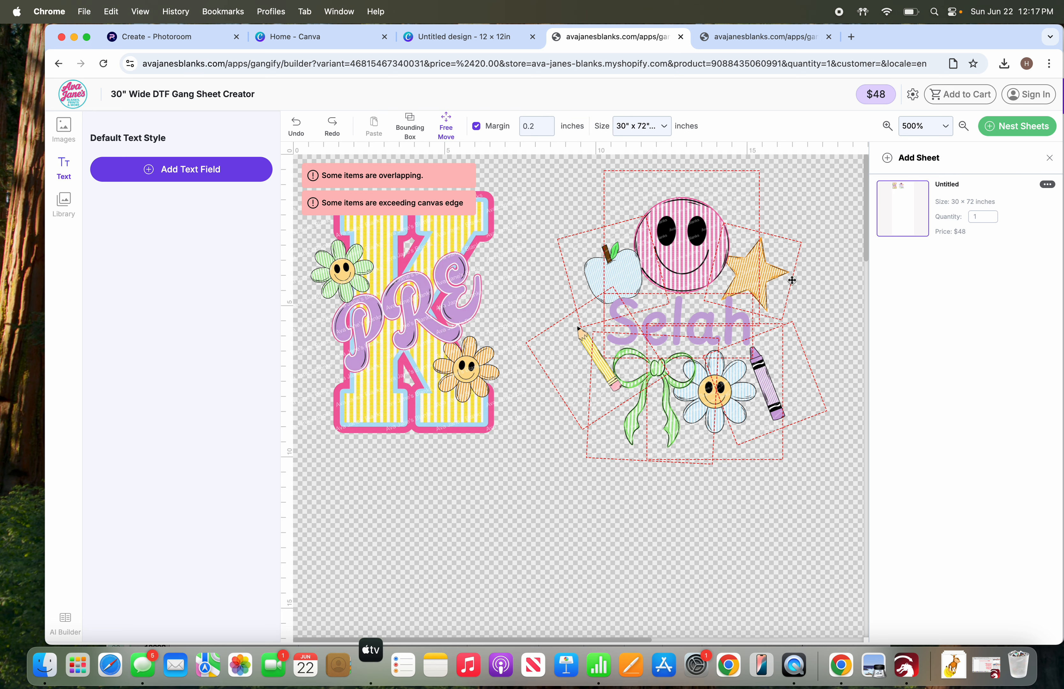
drag(833, 216, 612, 426)
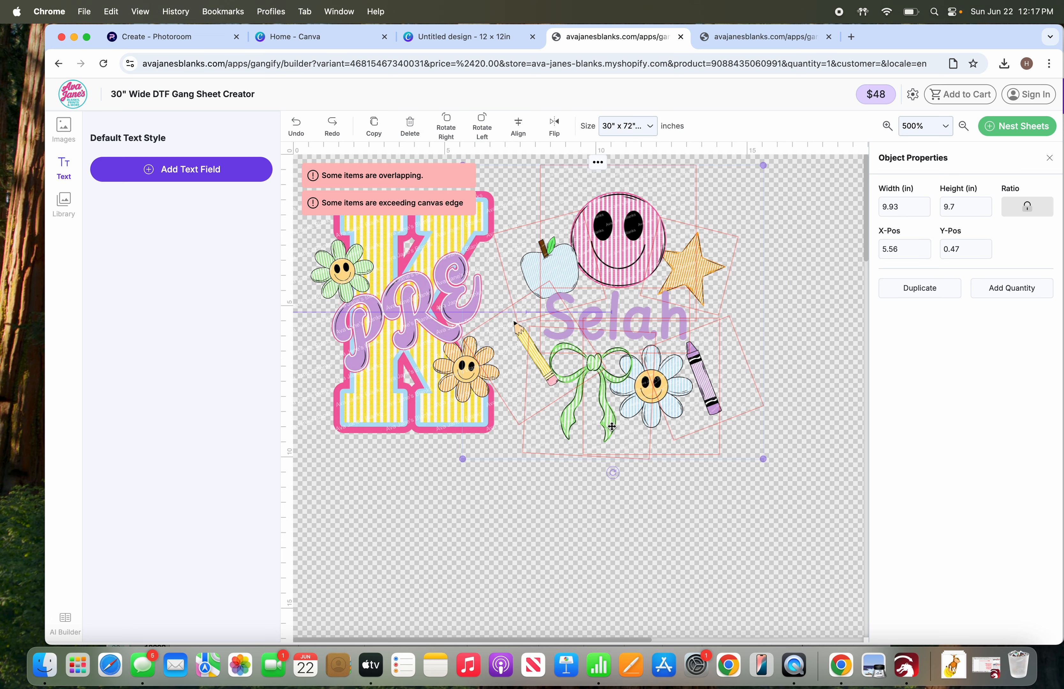
click(518, 534)
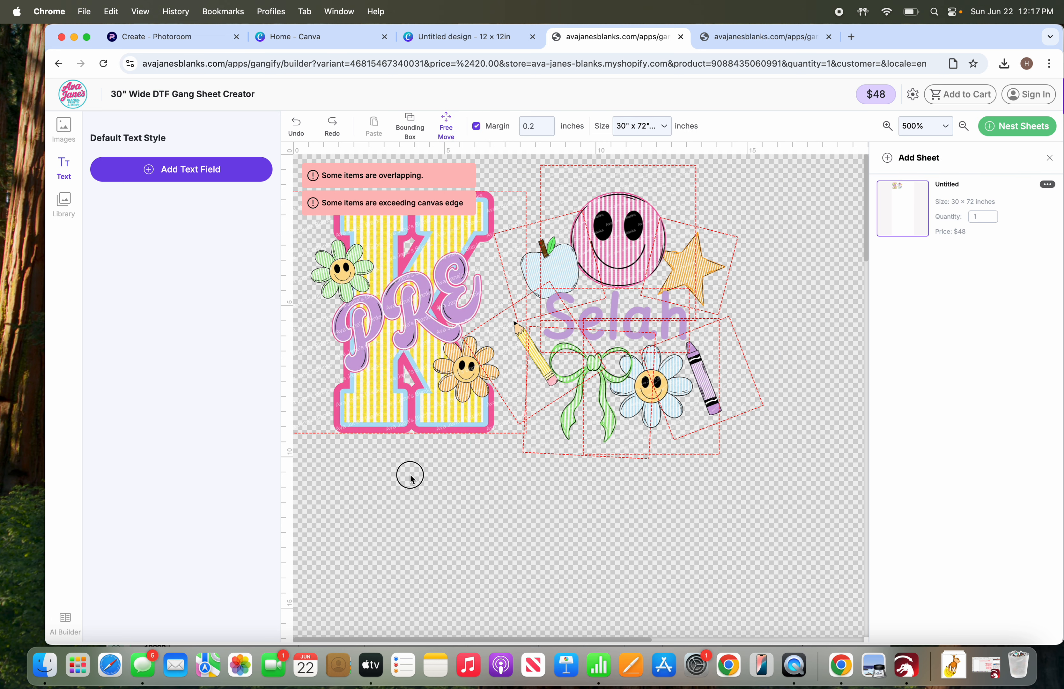